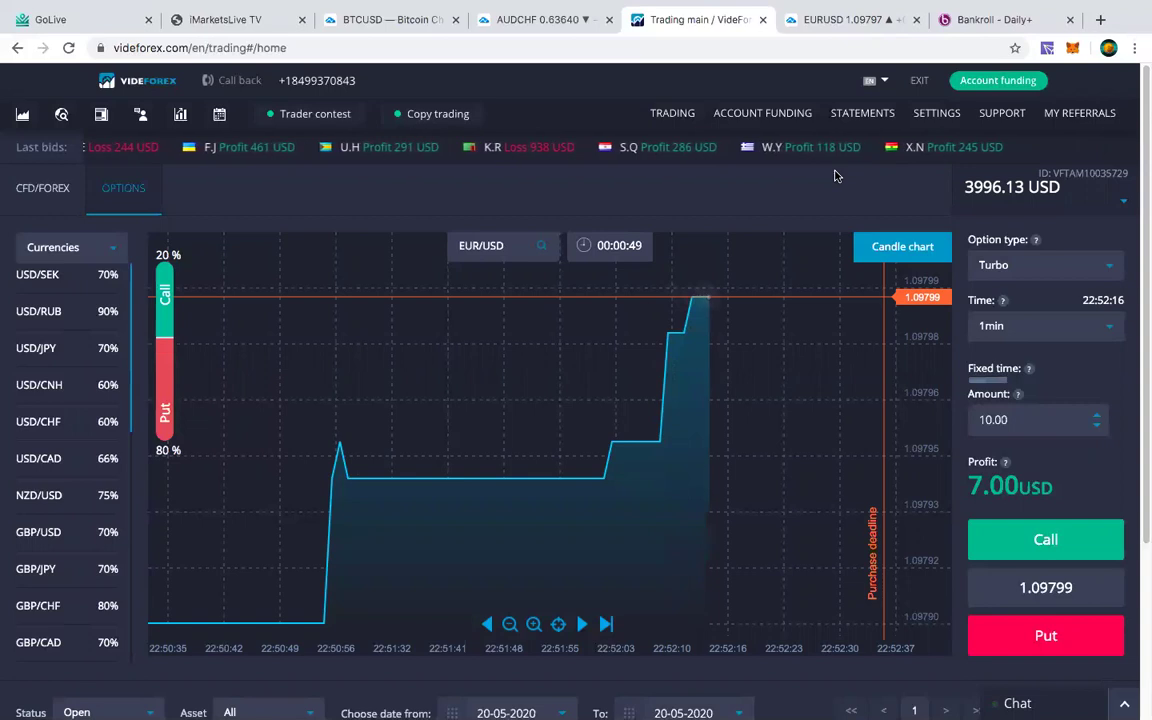
Close the VideForex tab and get back to the EURUSD chart.
click(761, 20)
mouse_move(657, 697)
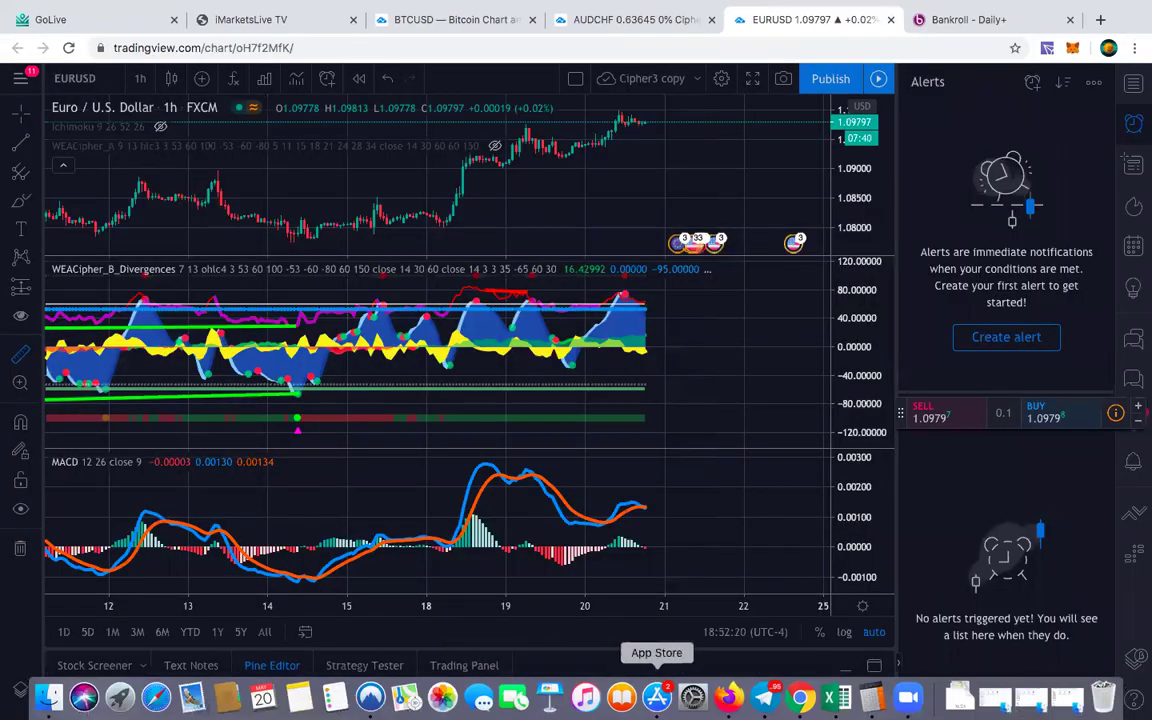
click(728, 697)
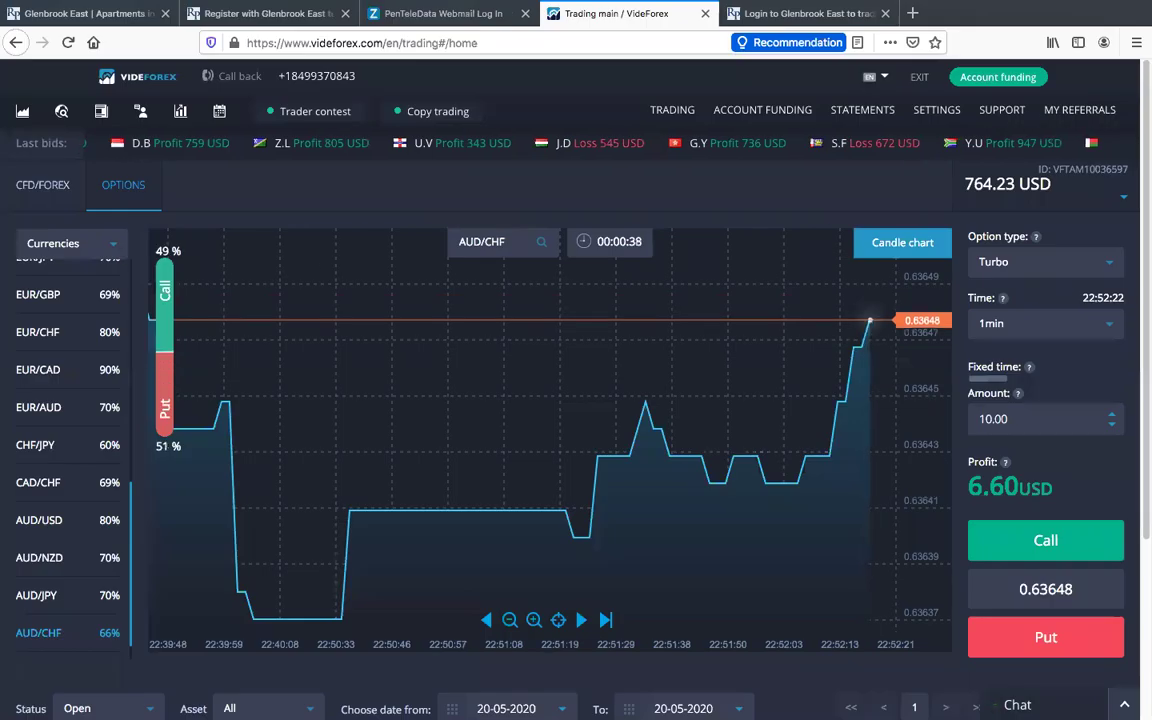
mouse_move(621, 697)
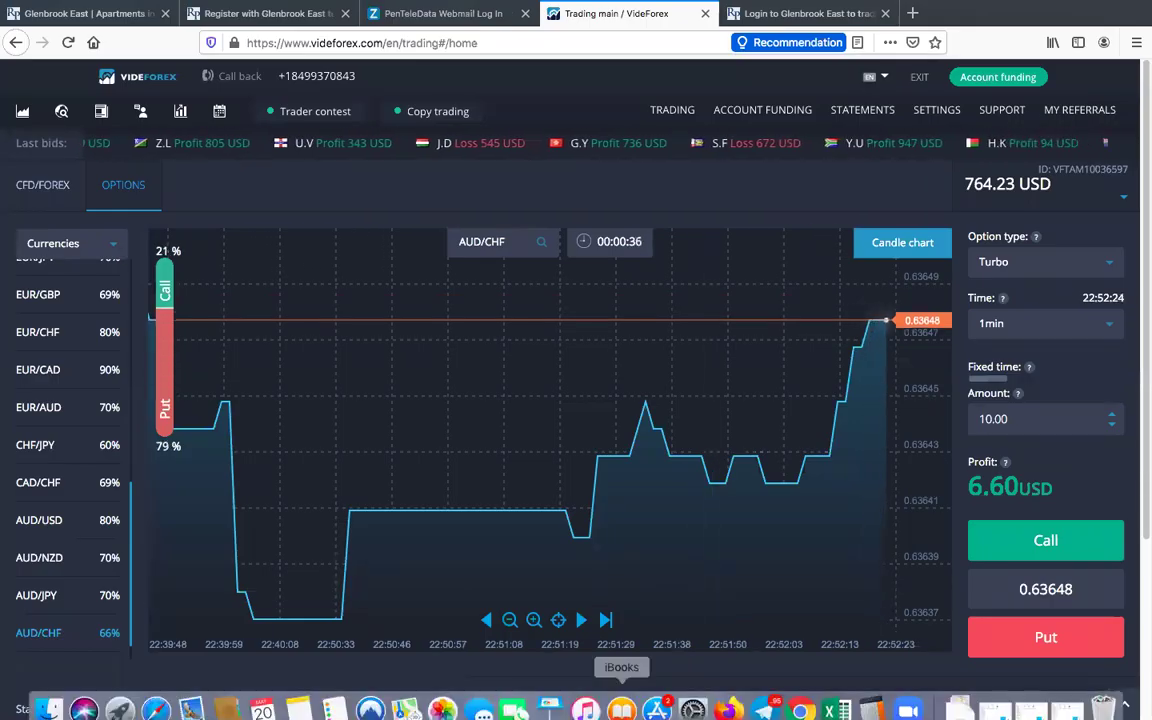
click(801, 697)
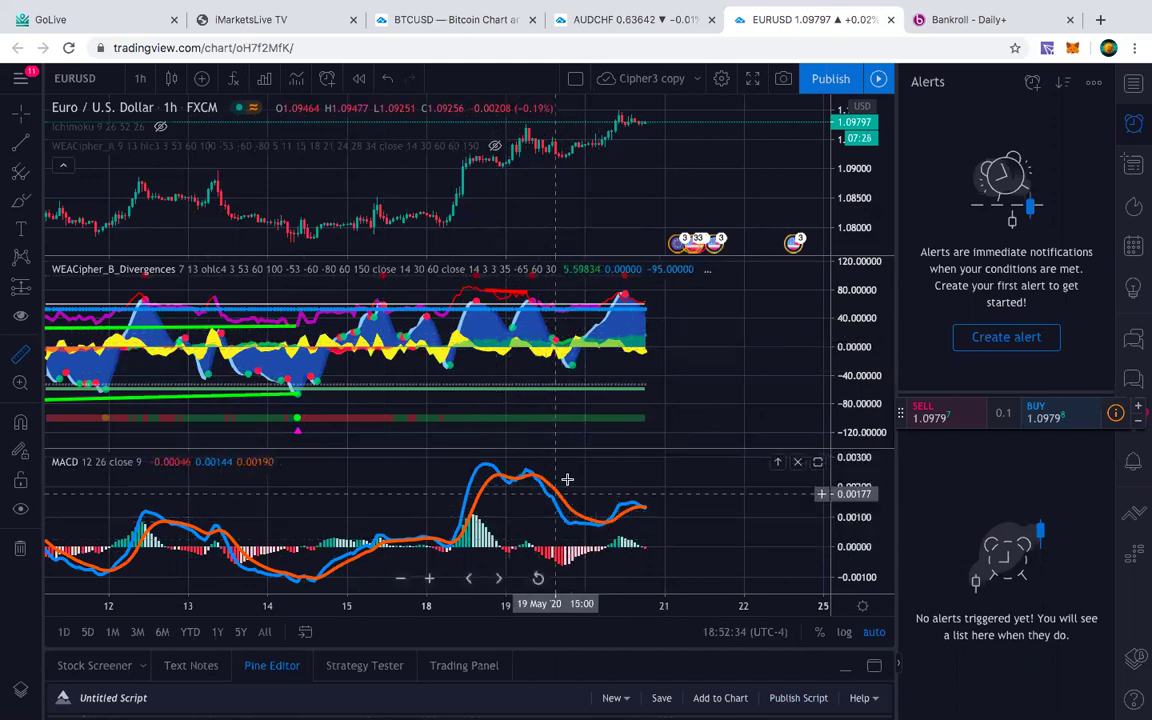
Try the 15-second interval, decline the premium offer, and go to the BTCUSD page.
click(141, 80)
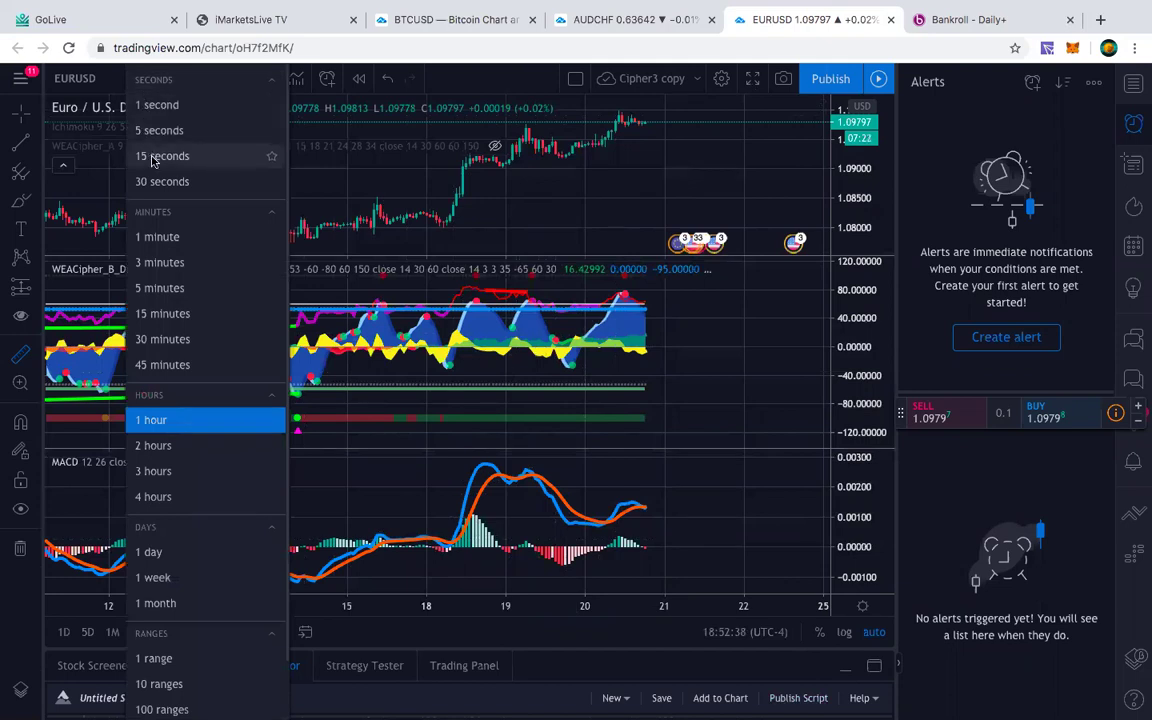
click(153, 158)
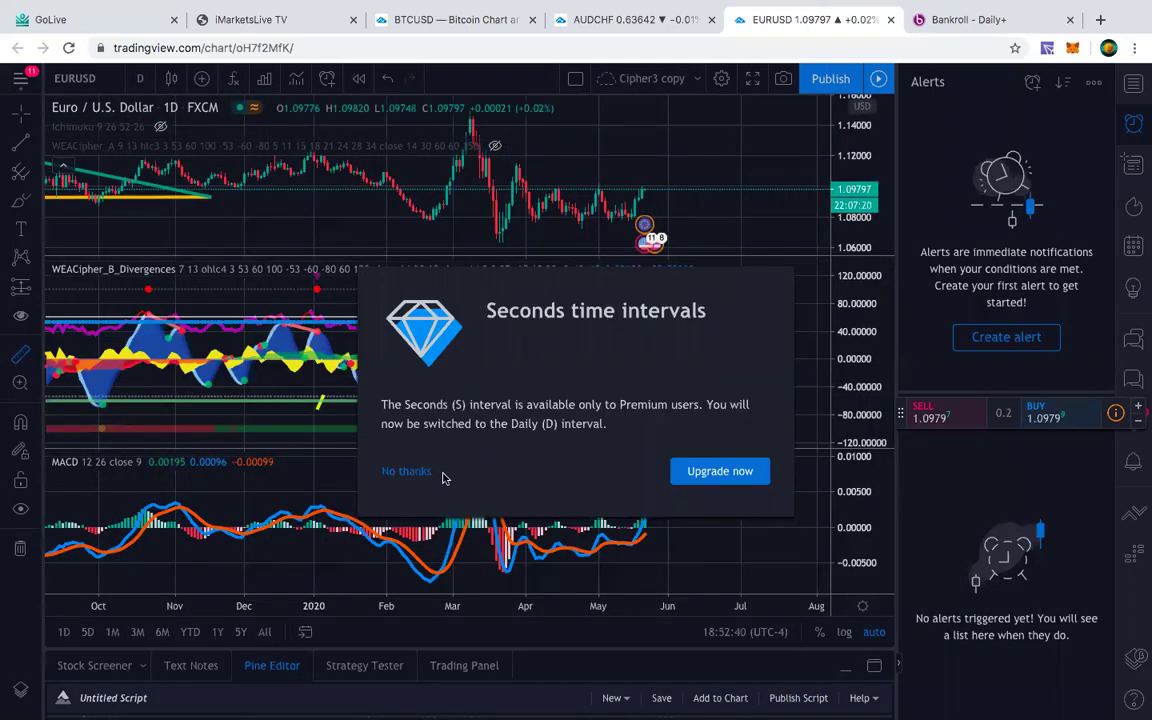
click(406, 471)
click(450, 48)
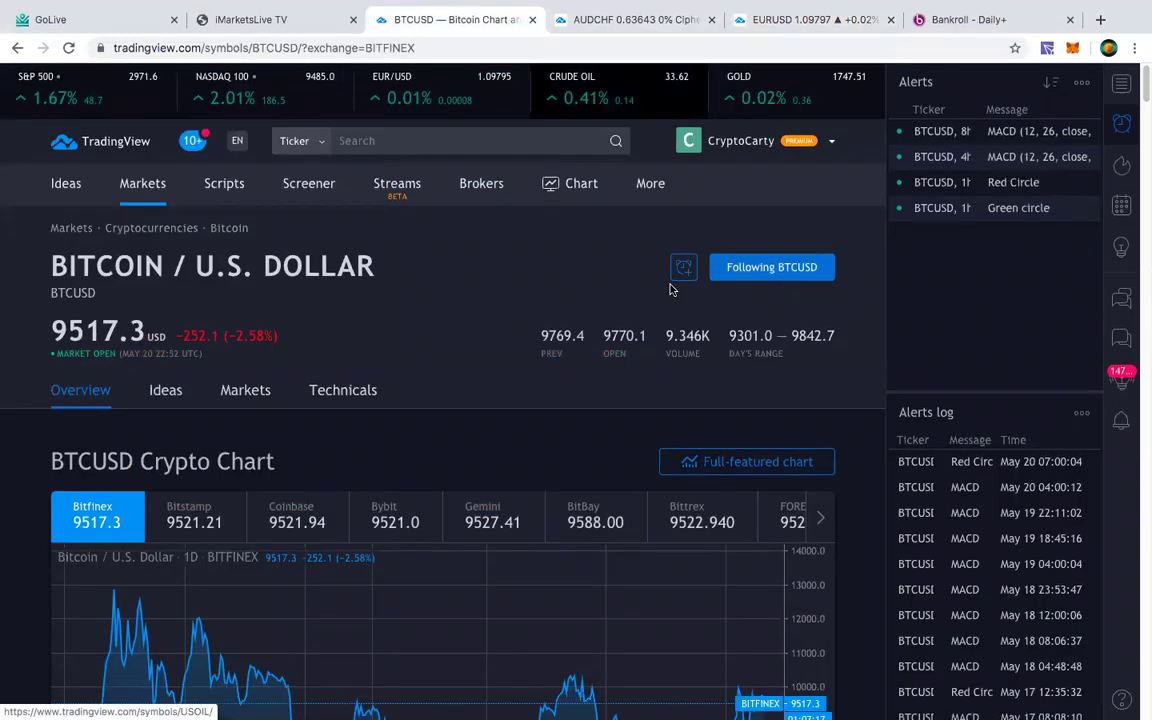
Move to the AUDCHF chart and switch it to 30-second candles.
click(868, 20)
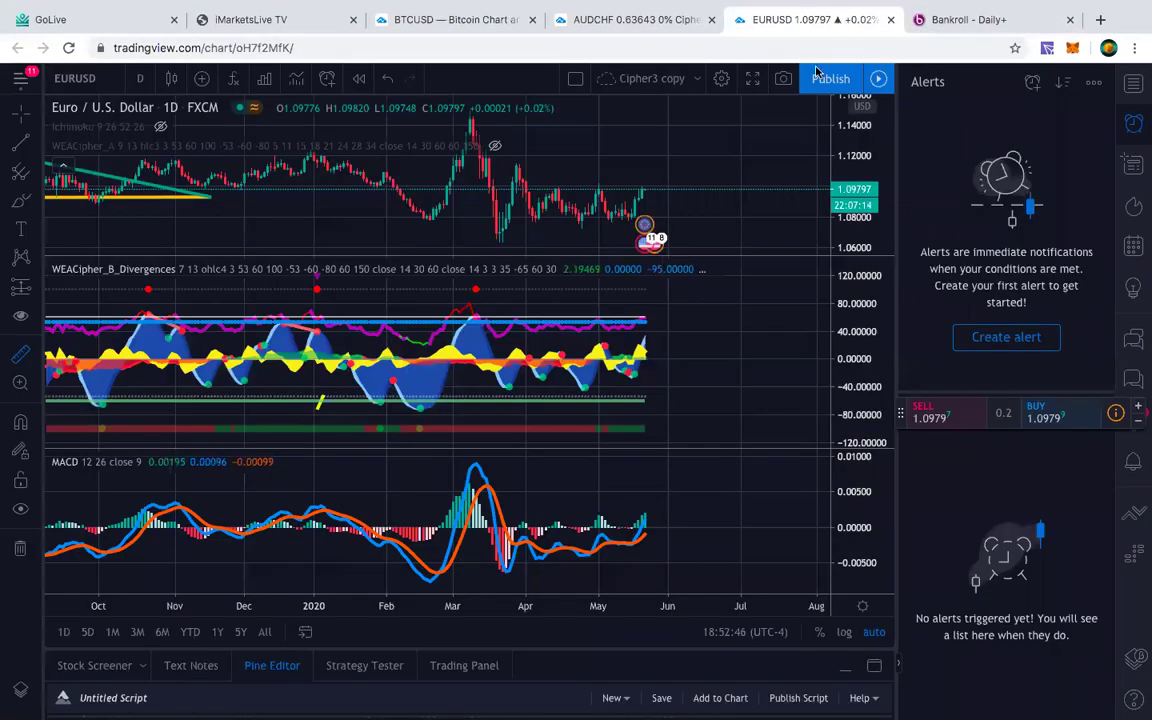
click(238, 20)
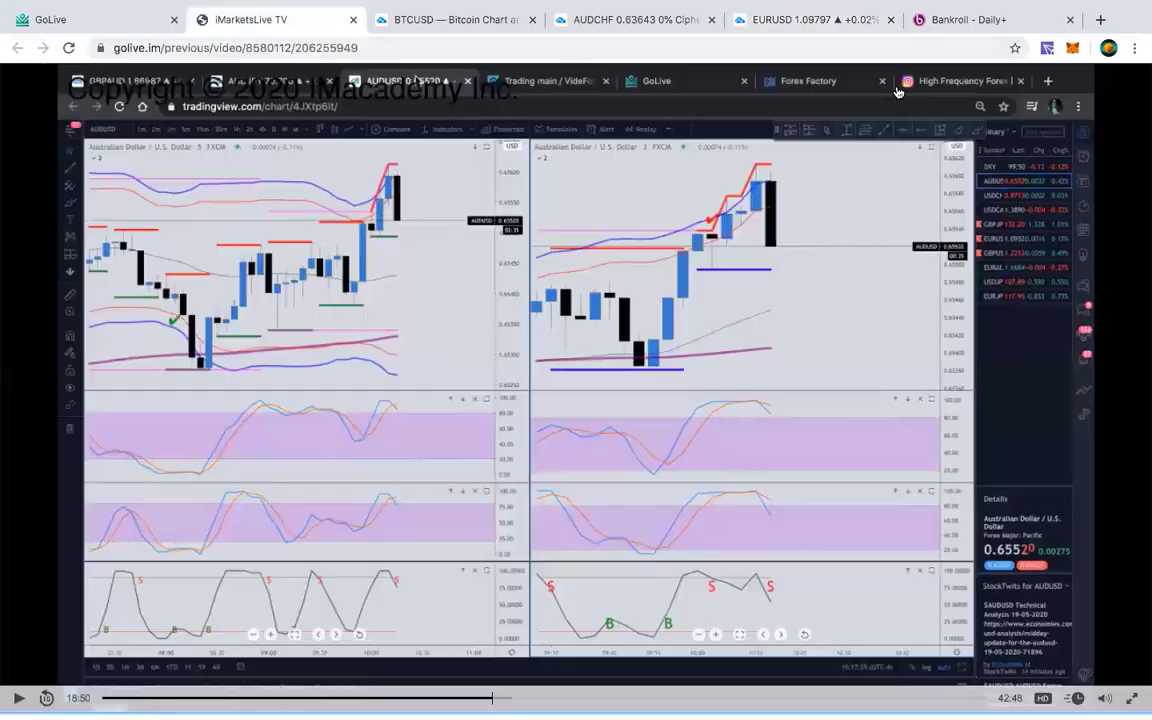
click(663, 10)
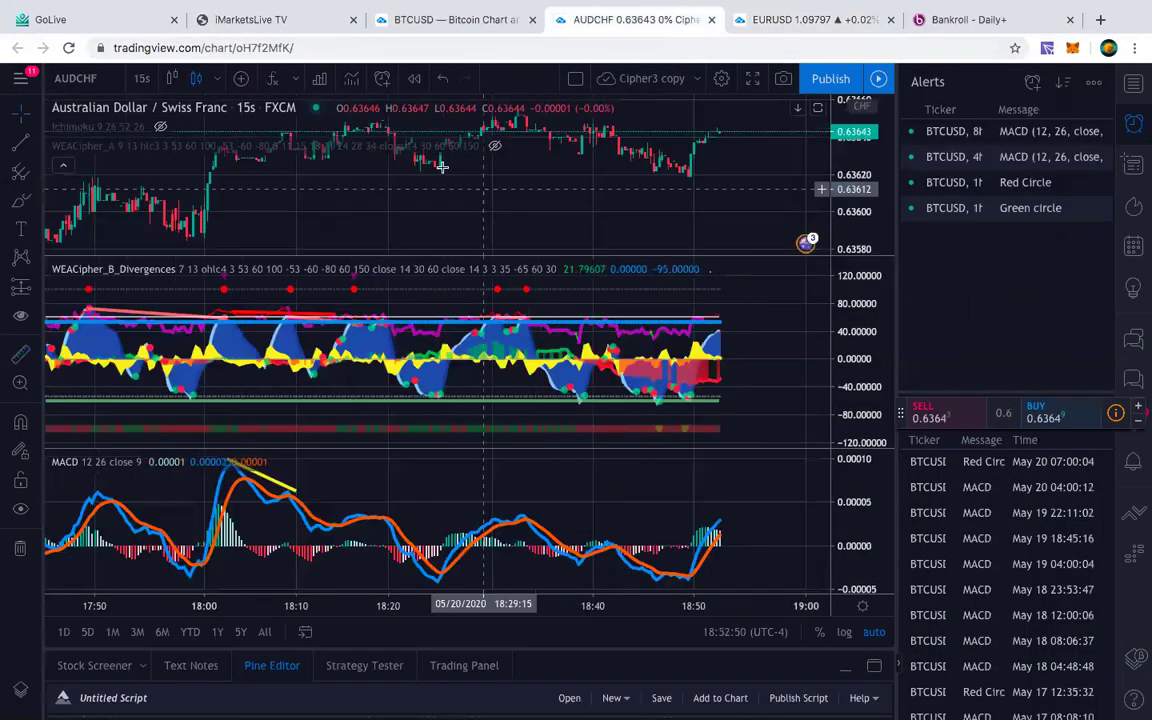
click(141, 78)
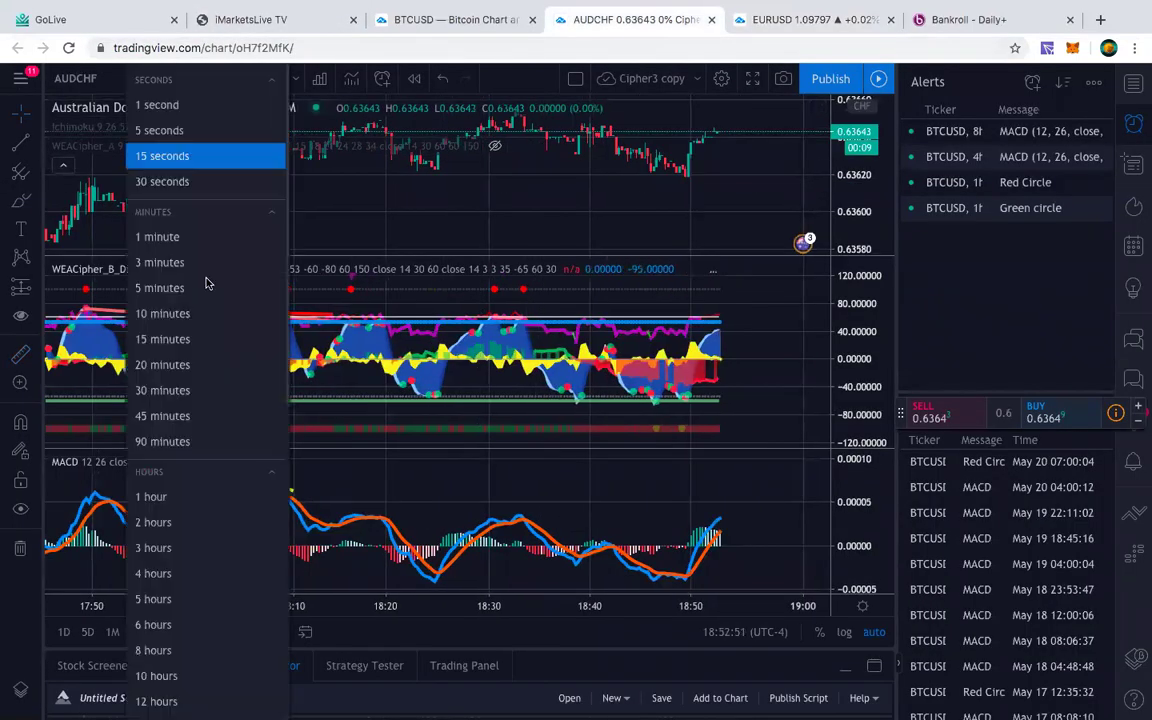
click(160, 176)
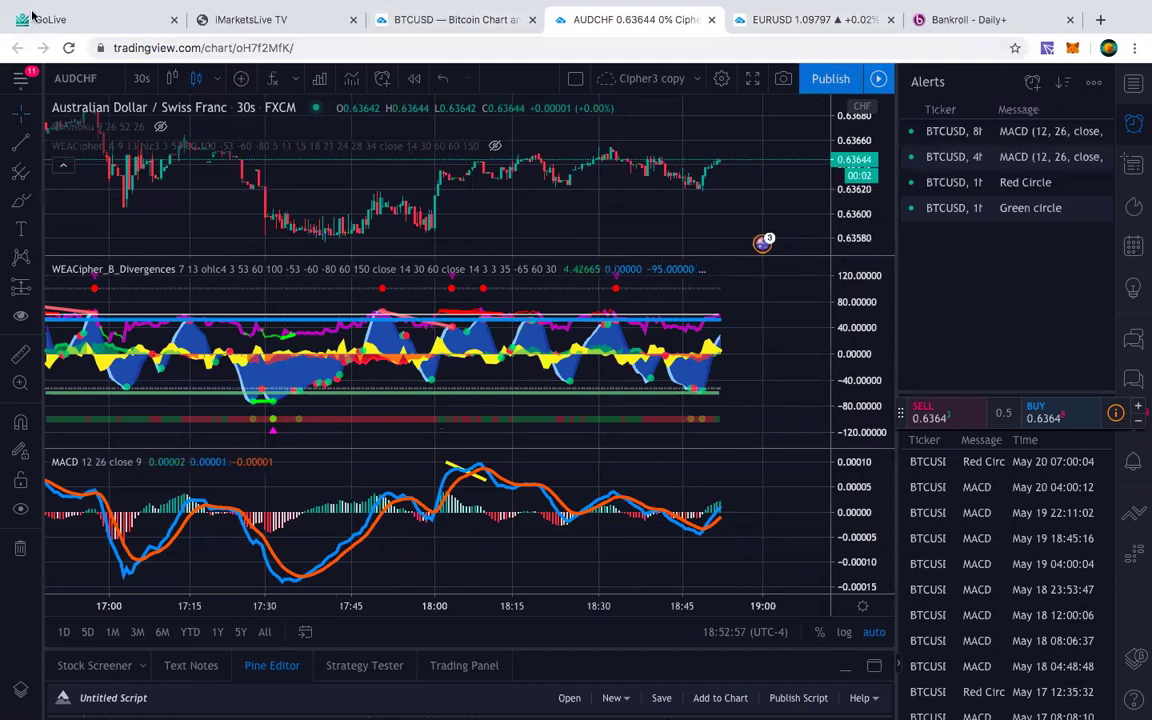
mouse_move(728, 712)
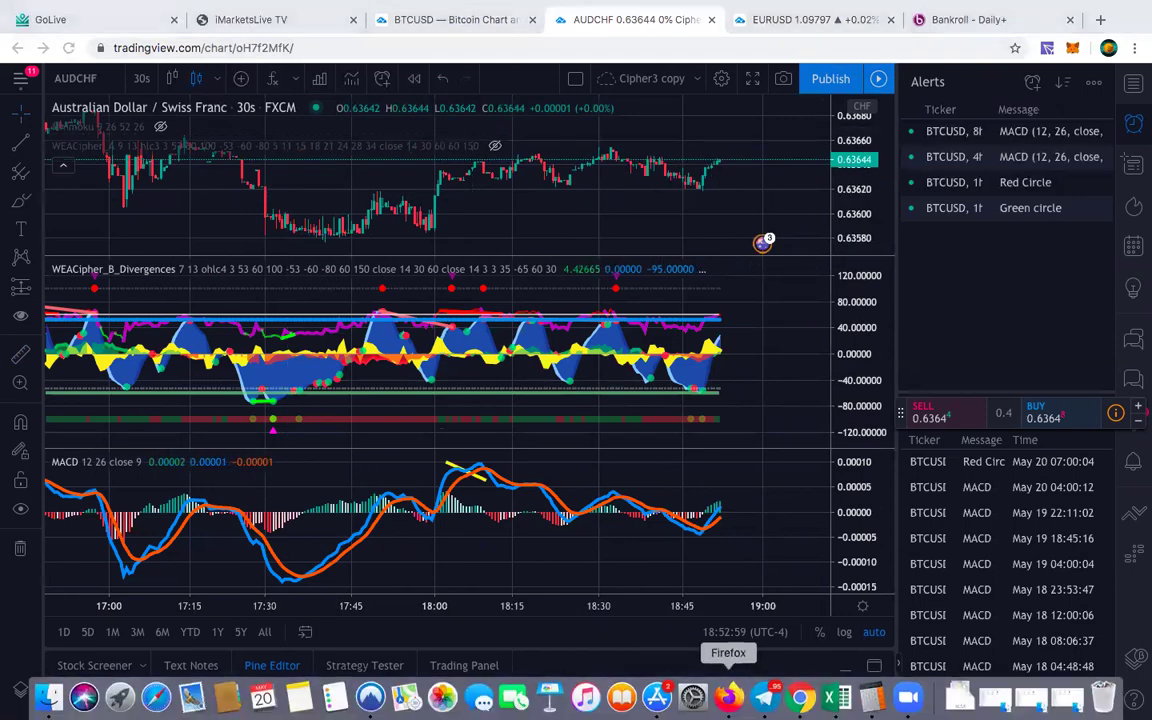
Set VideForex's traded asset to AUD/JPY and return to the chart.
click(728, 628)
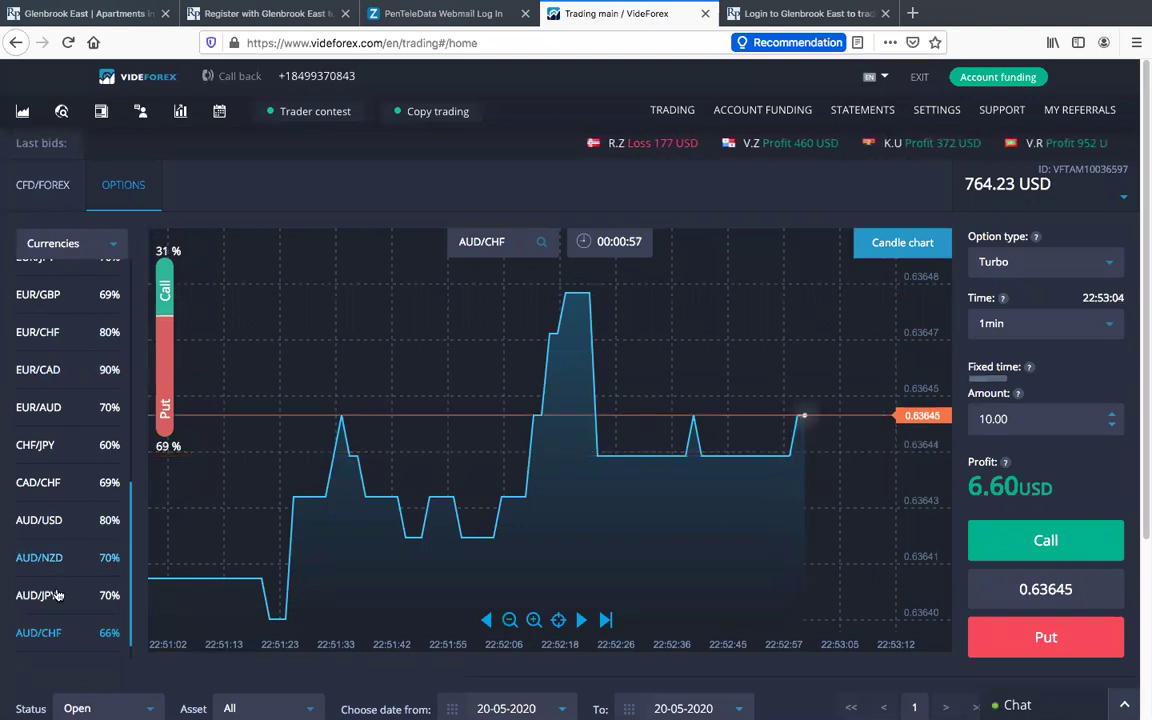
click(112, 596)
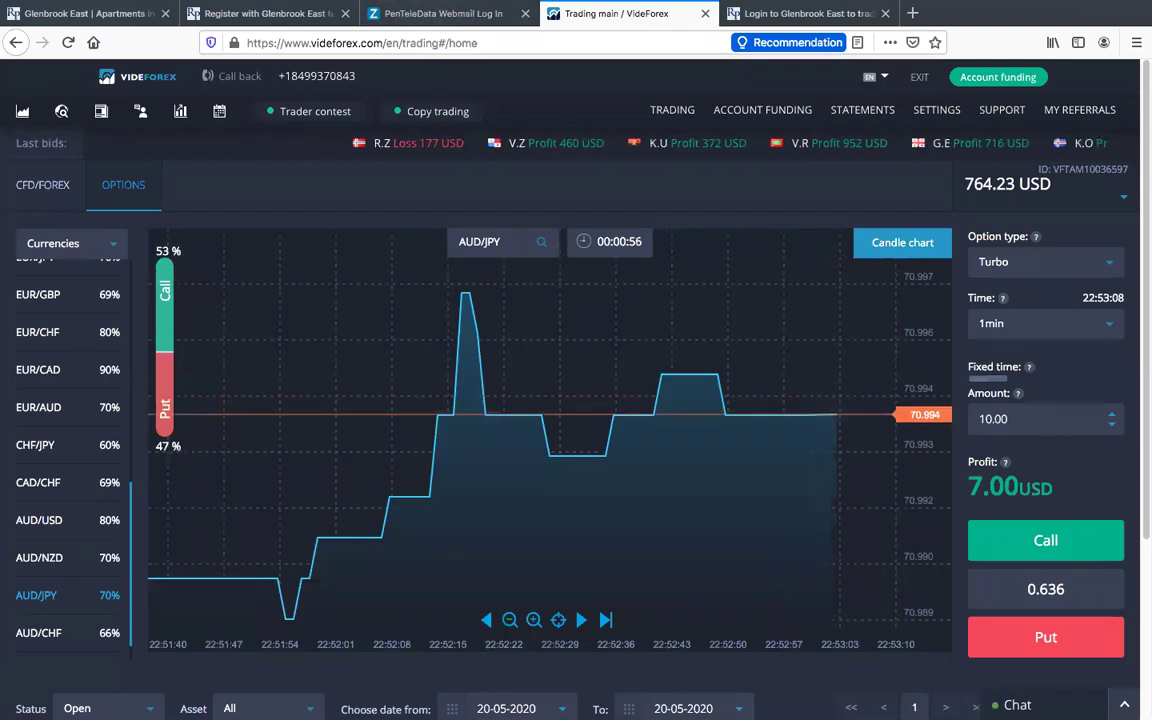
click(801, 697)
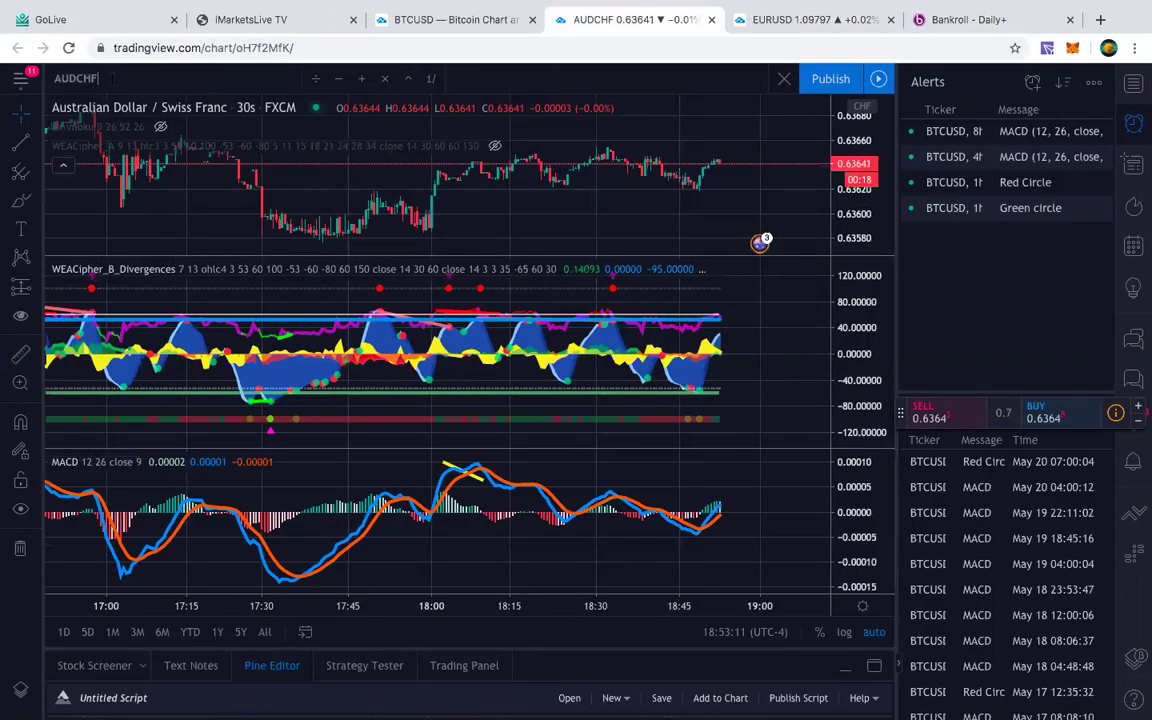
Load the AUDJPY chart and draw a trend line along the rising MACD lows.
text(AUDJ)
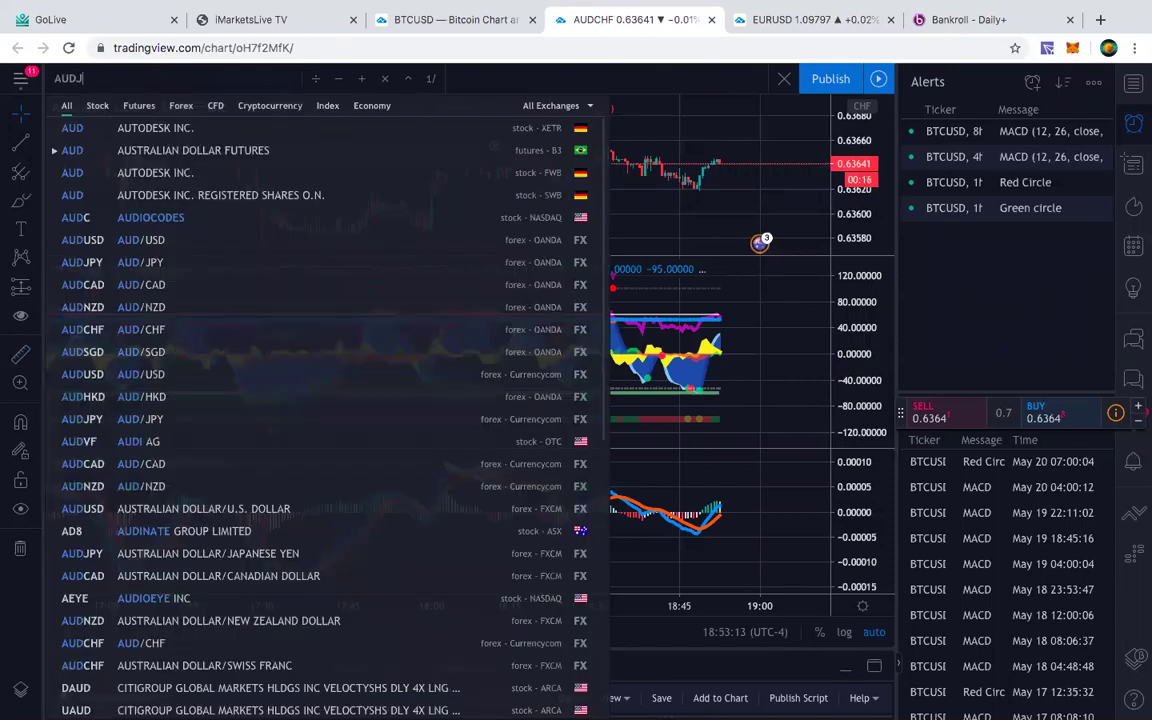
text(PY)
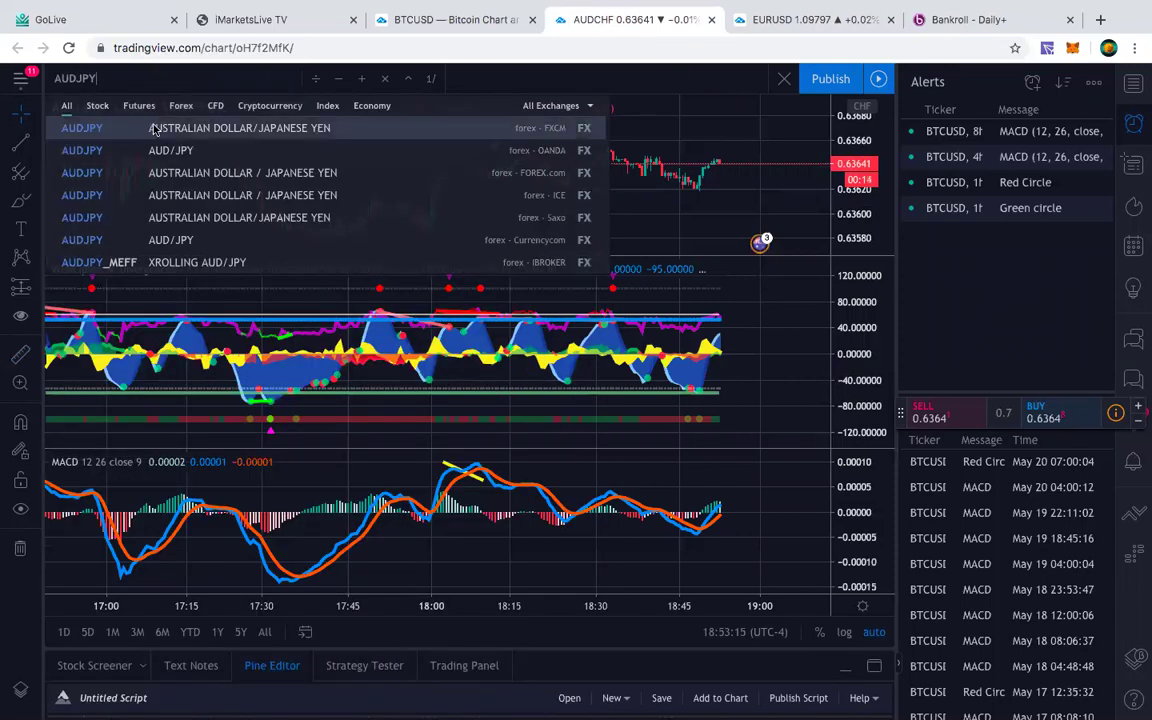
key(Return)
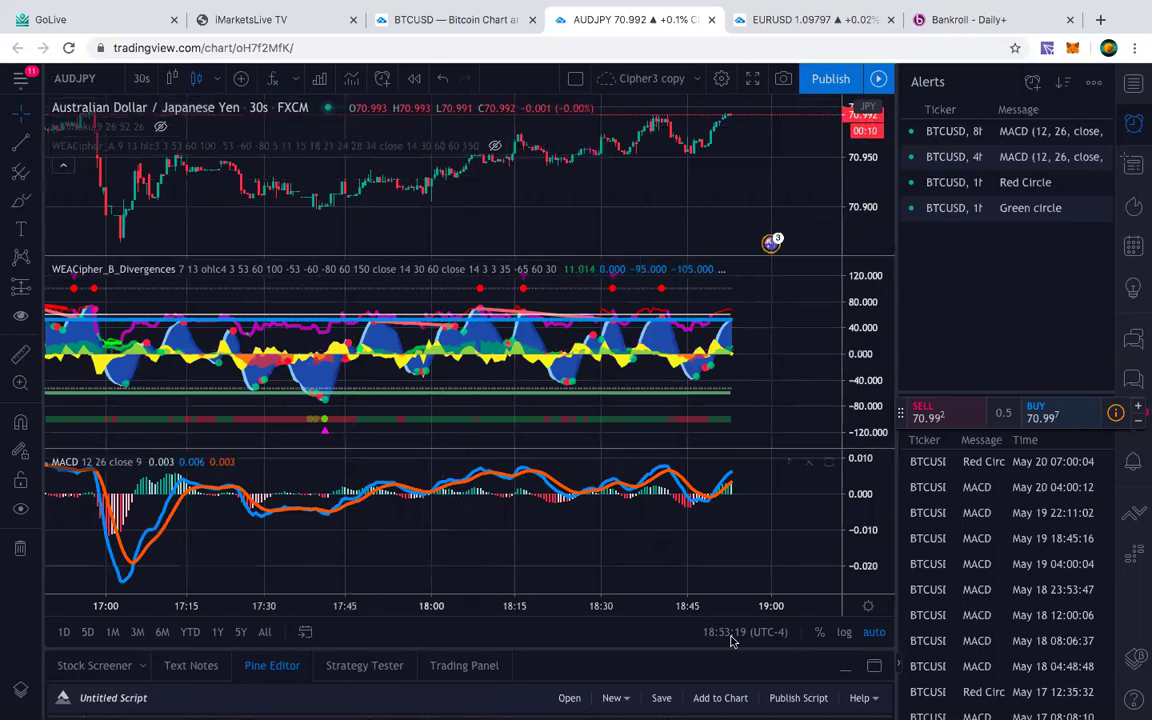
scroll(590, 550, down, 2)
scroll(450, 520, up, 1)
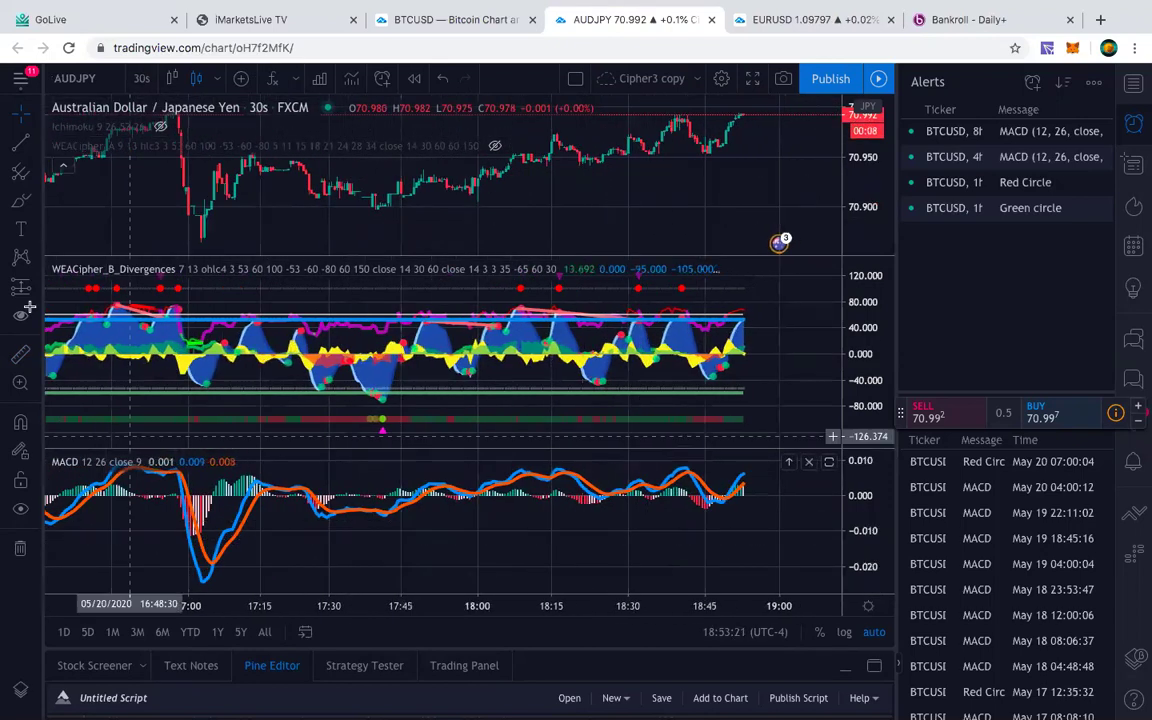
click(205, 578)
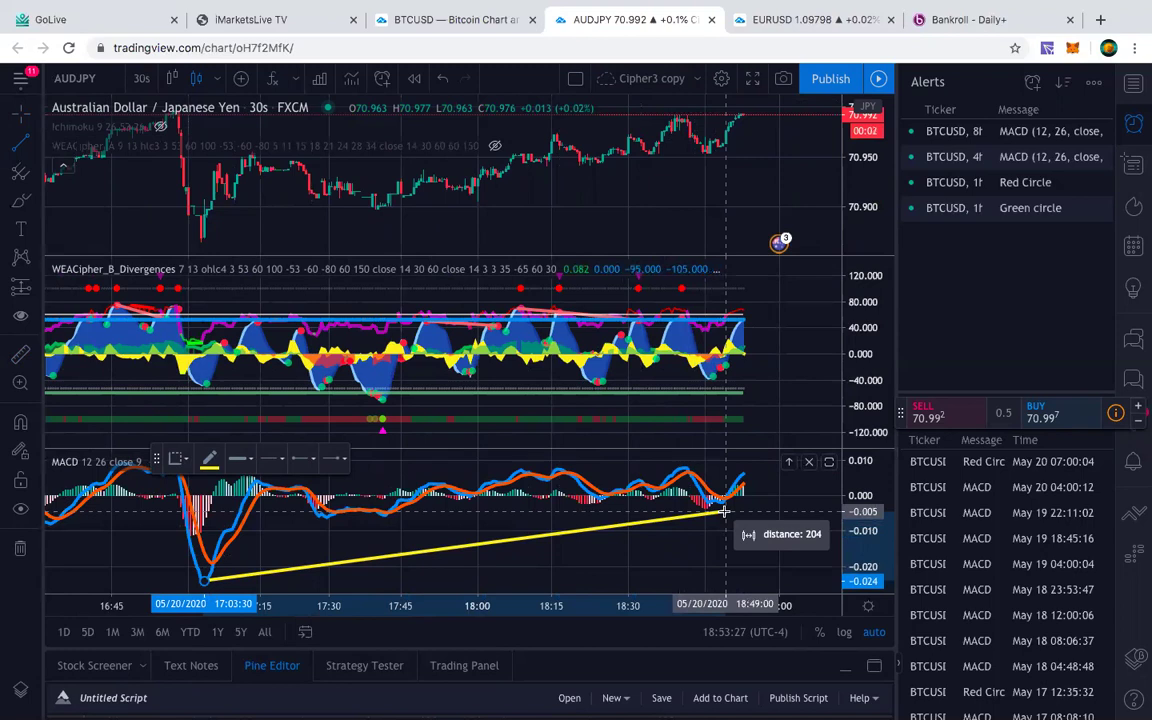
click(724, 511)
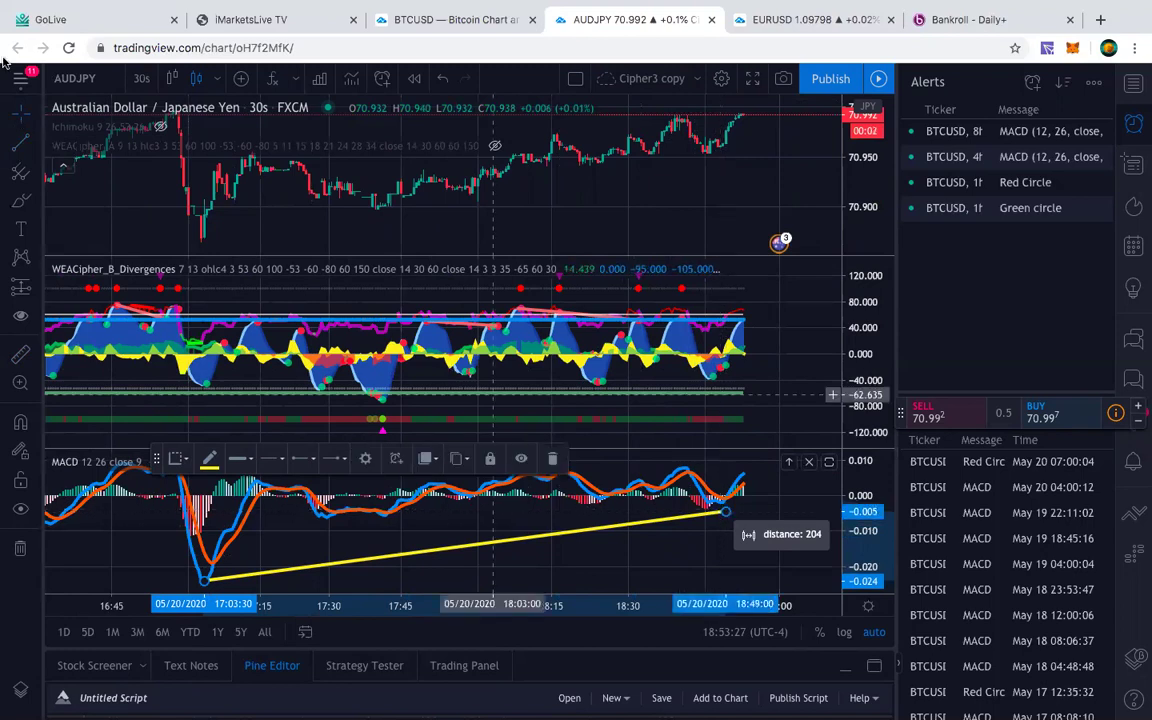
Add a vertical line marking the latest bars.
click(38, 146)
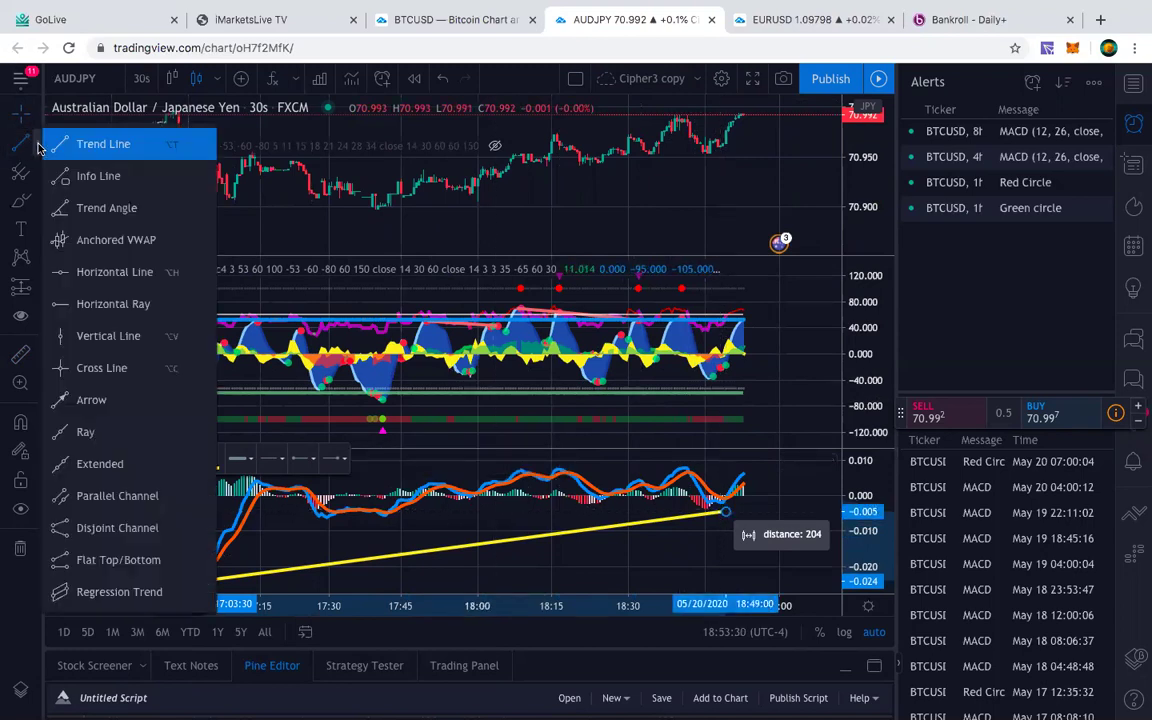
click(62, 338)
click(726, 328)
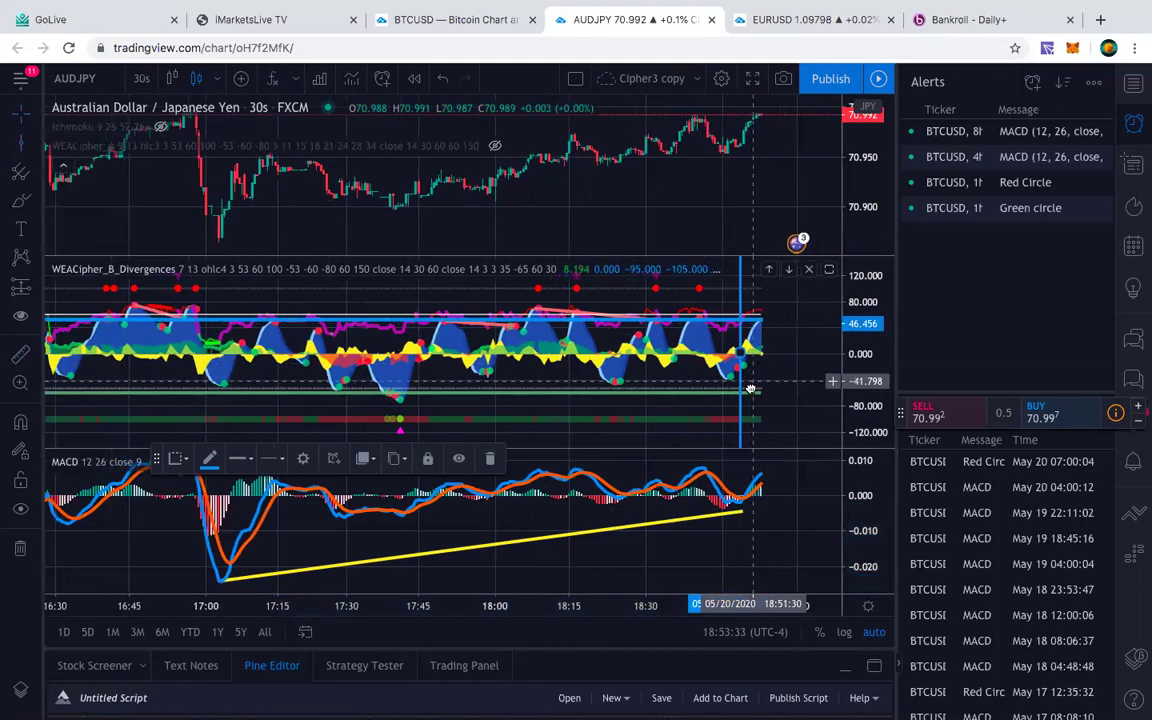
drag(737, 352, 743, 476)
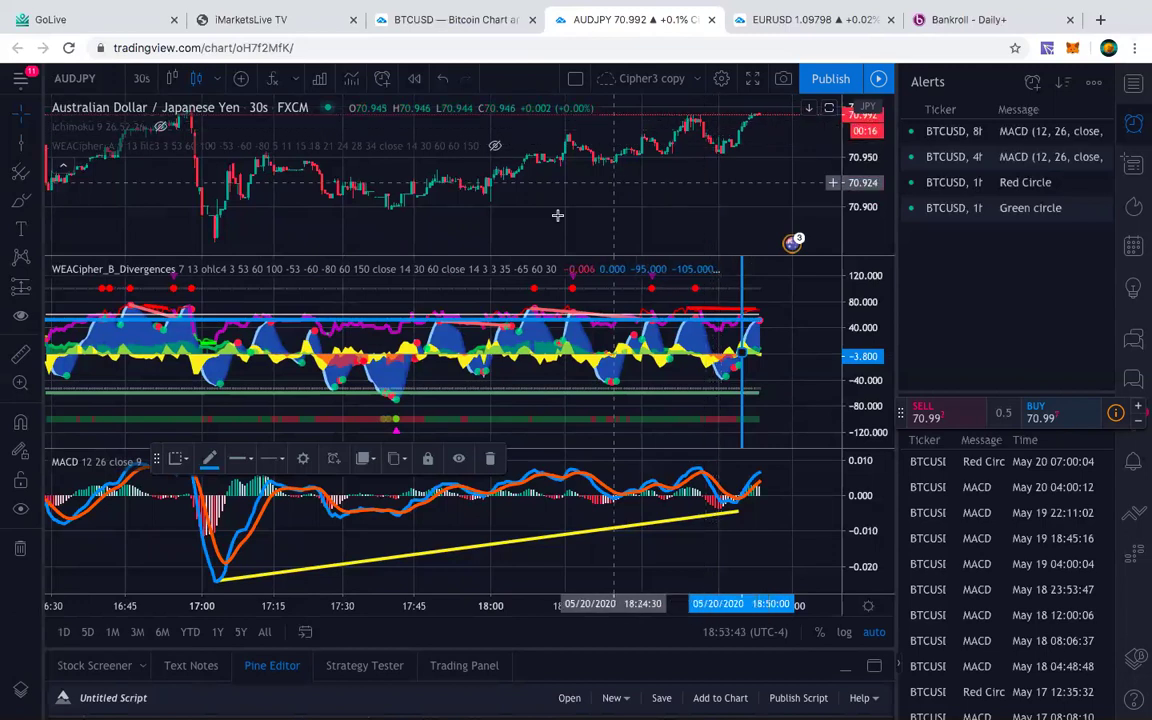
Put AUDJPY on 15-second candles and set VideForex's asset to CAD/CHF.
click(141, 78)
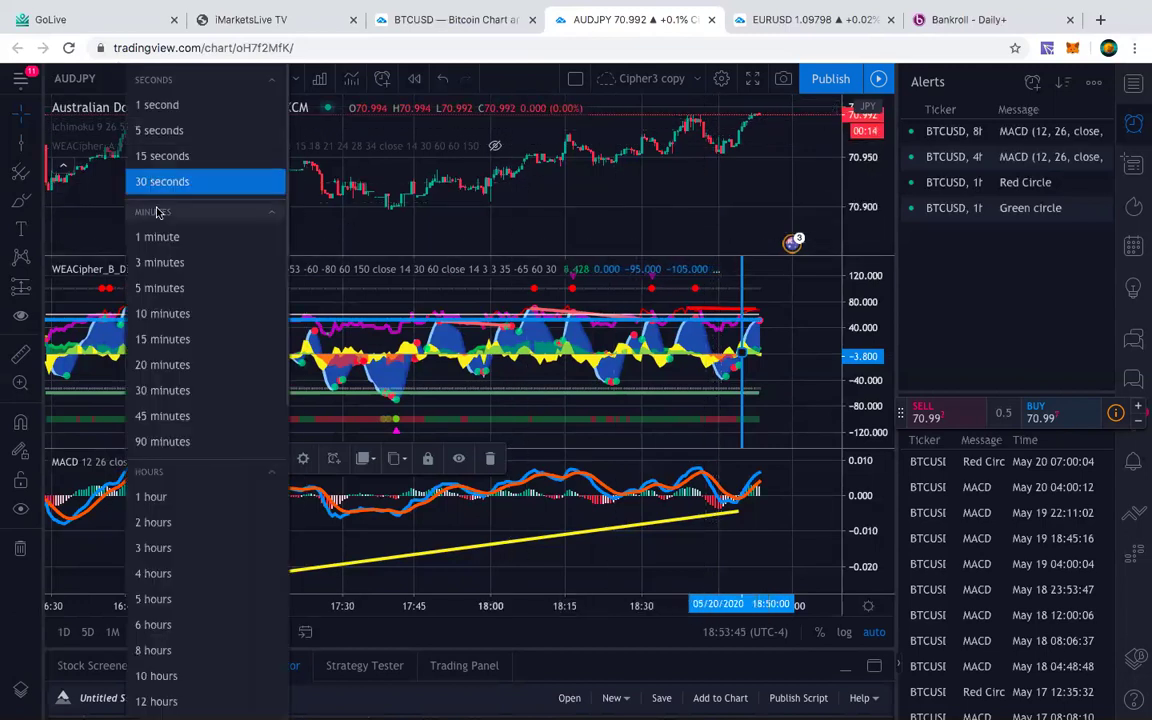
click(165, 150)
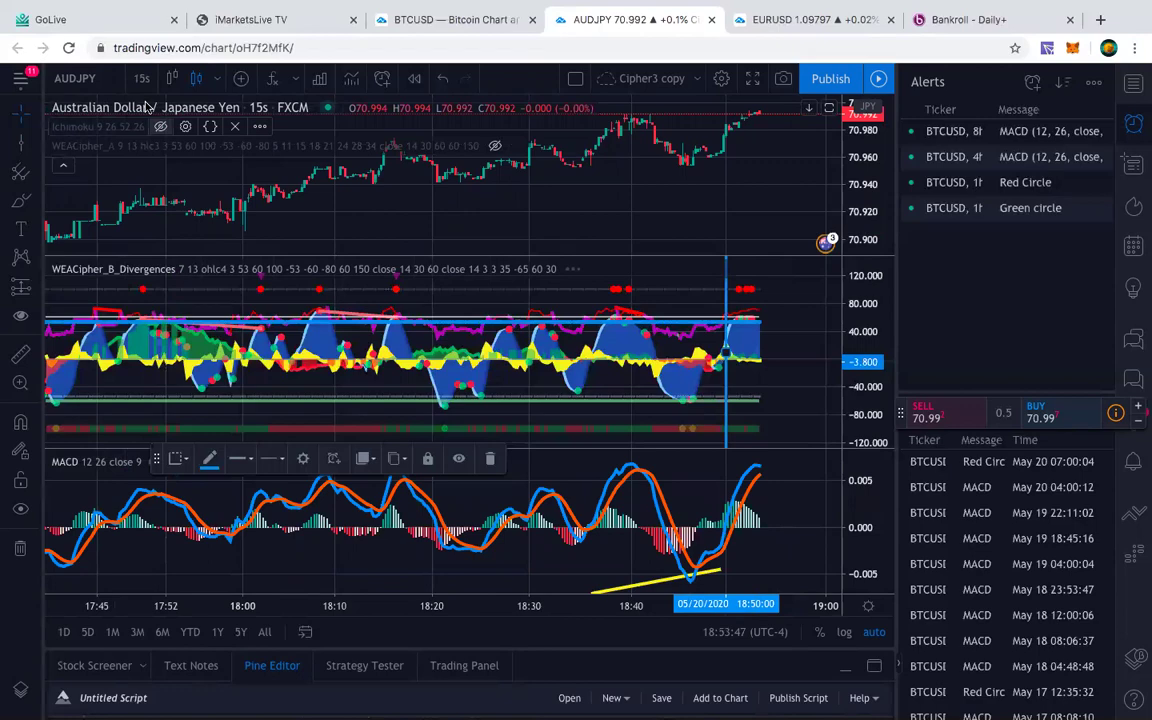
mouse_move(728, 712)
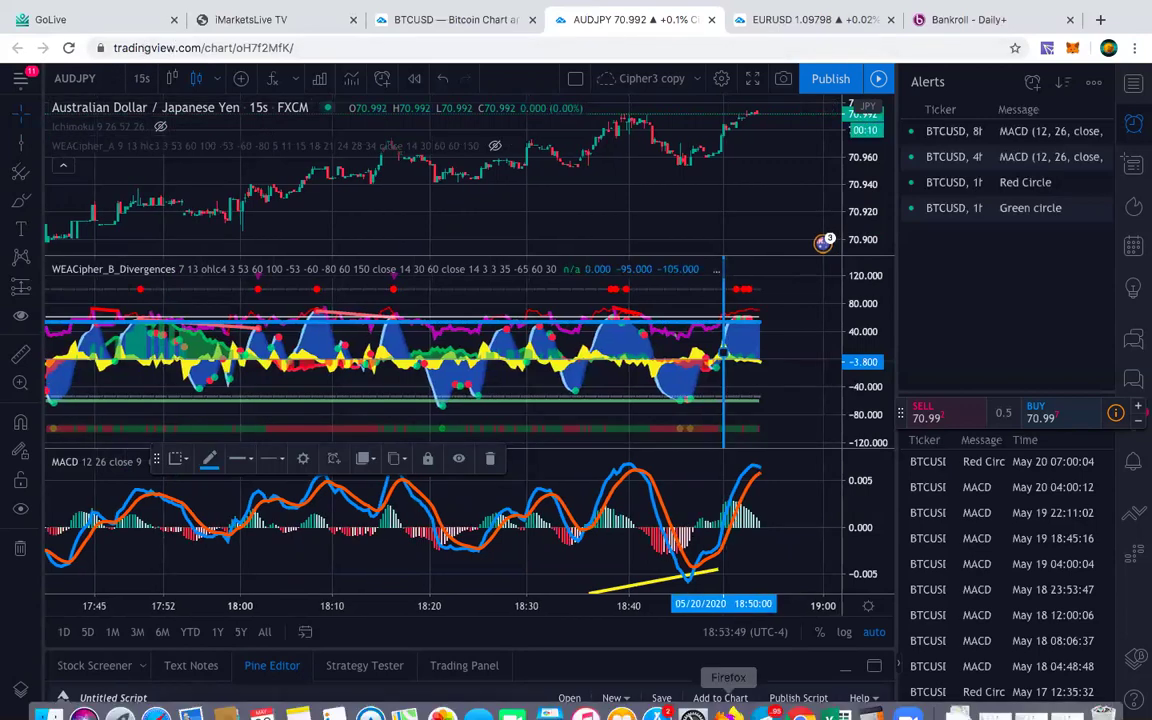
click(733, 698)
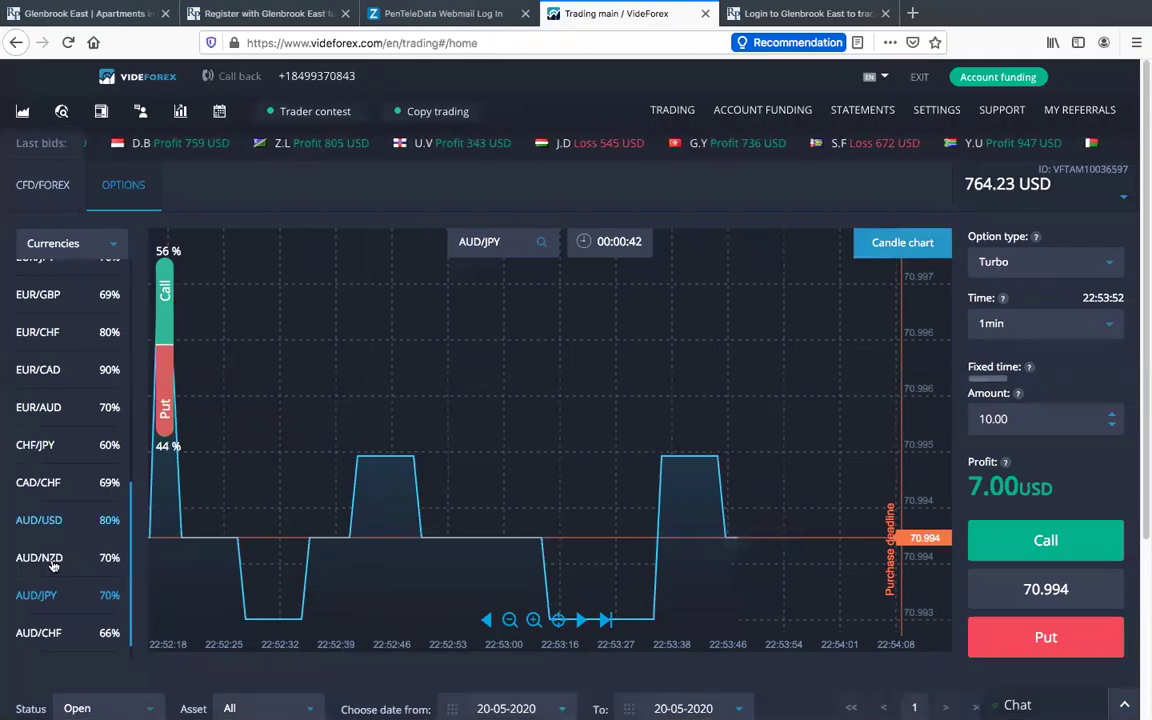
click(45, 482)
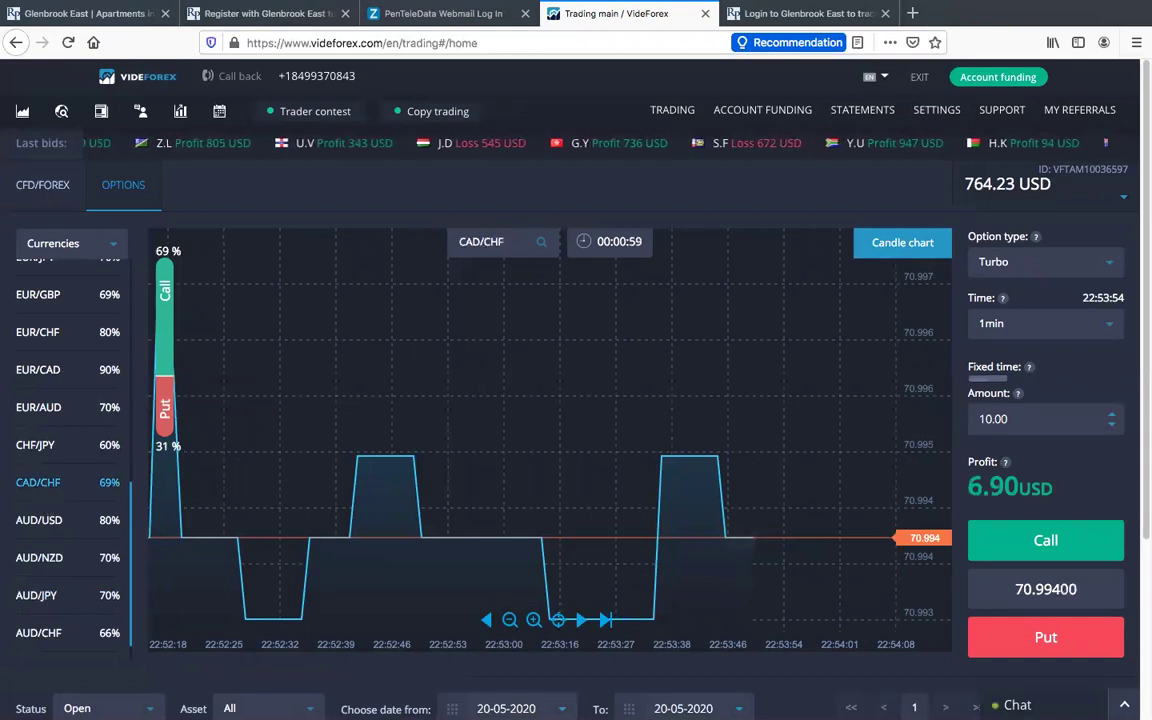
click(800, 714)
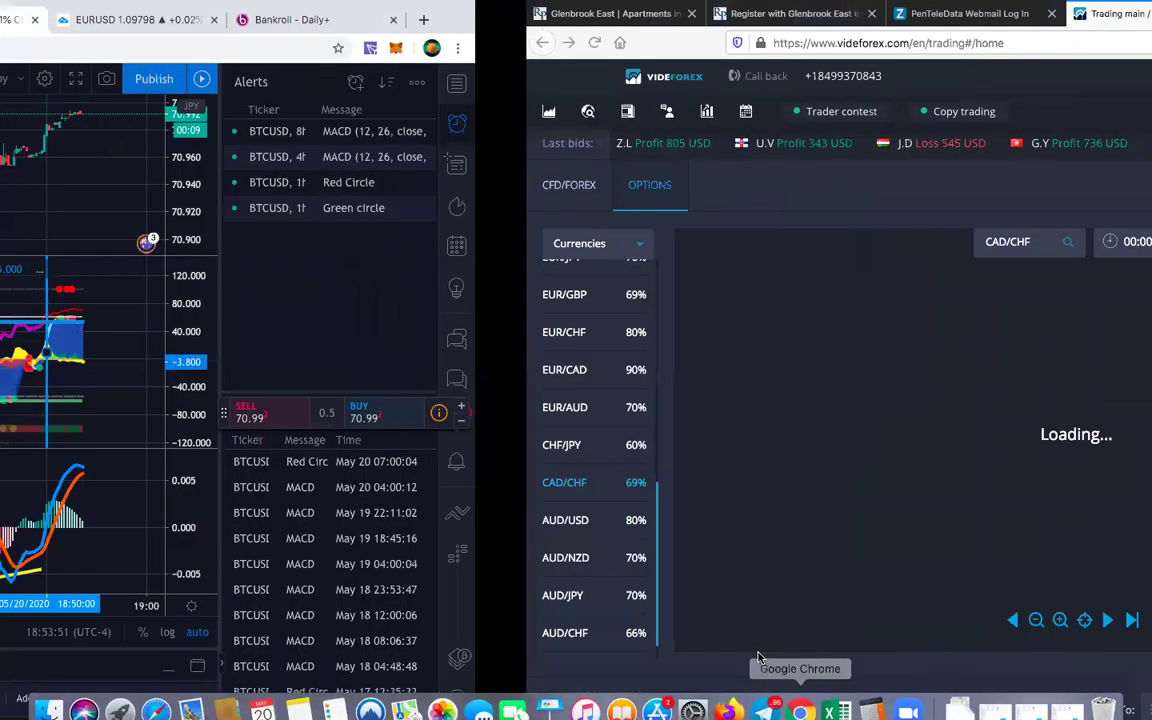
Load CADCHF, compare it at 30 seconds, return to 15 seconds, then show VideForex.
click(75, 78)
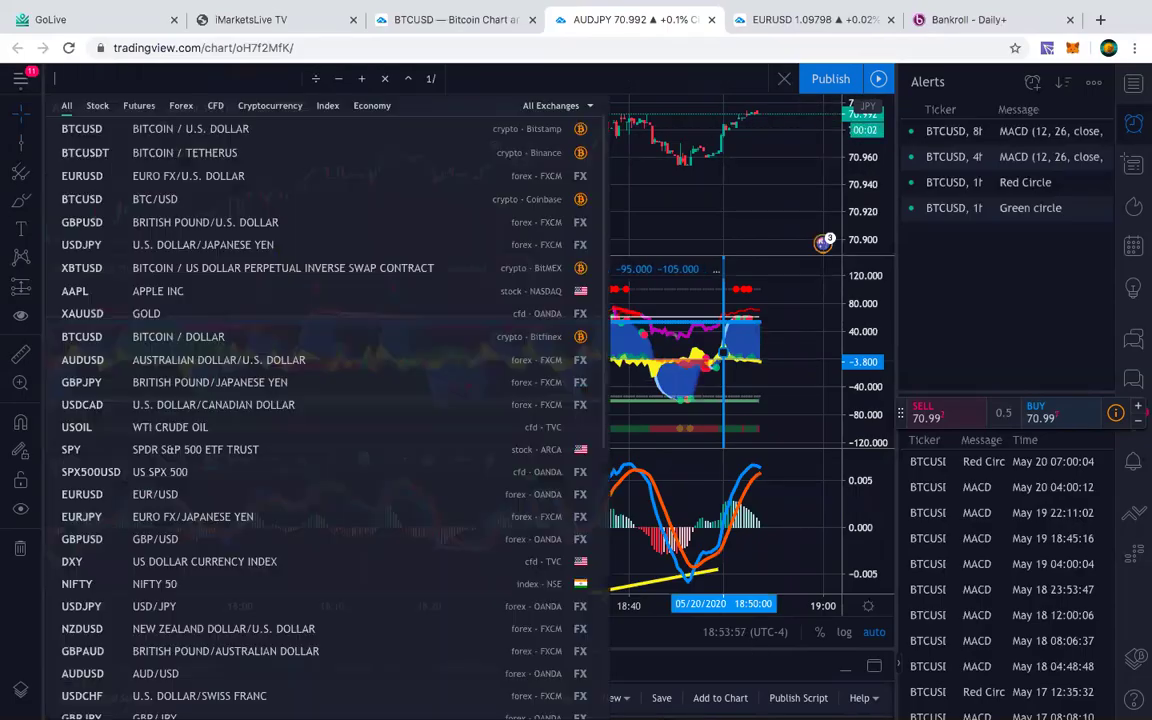
text(CHF)
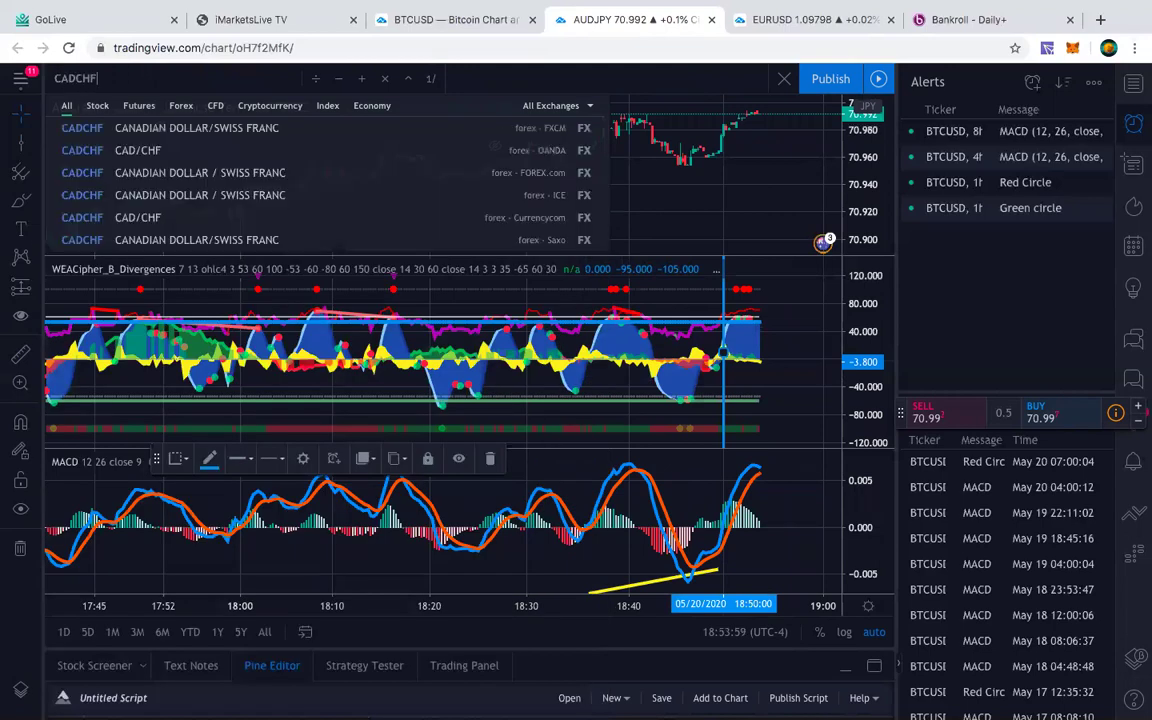
click(92, 127)
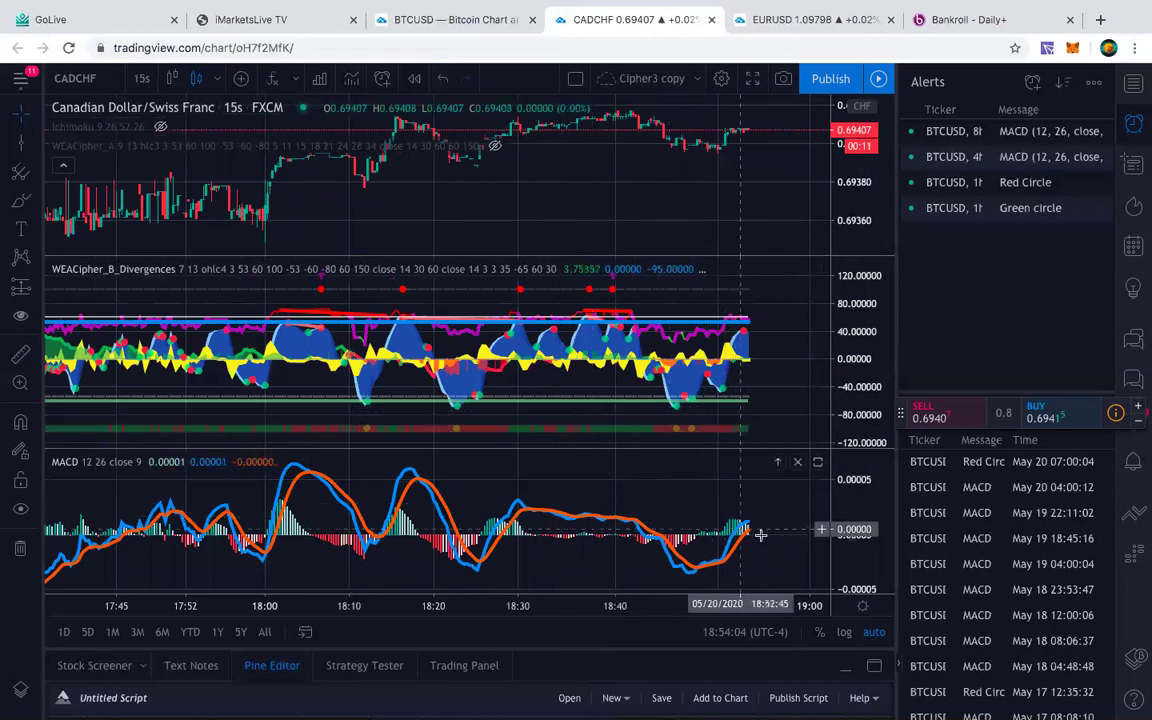
click(141, 80)
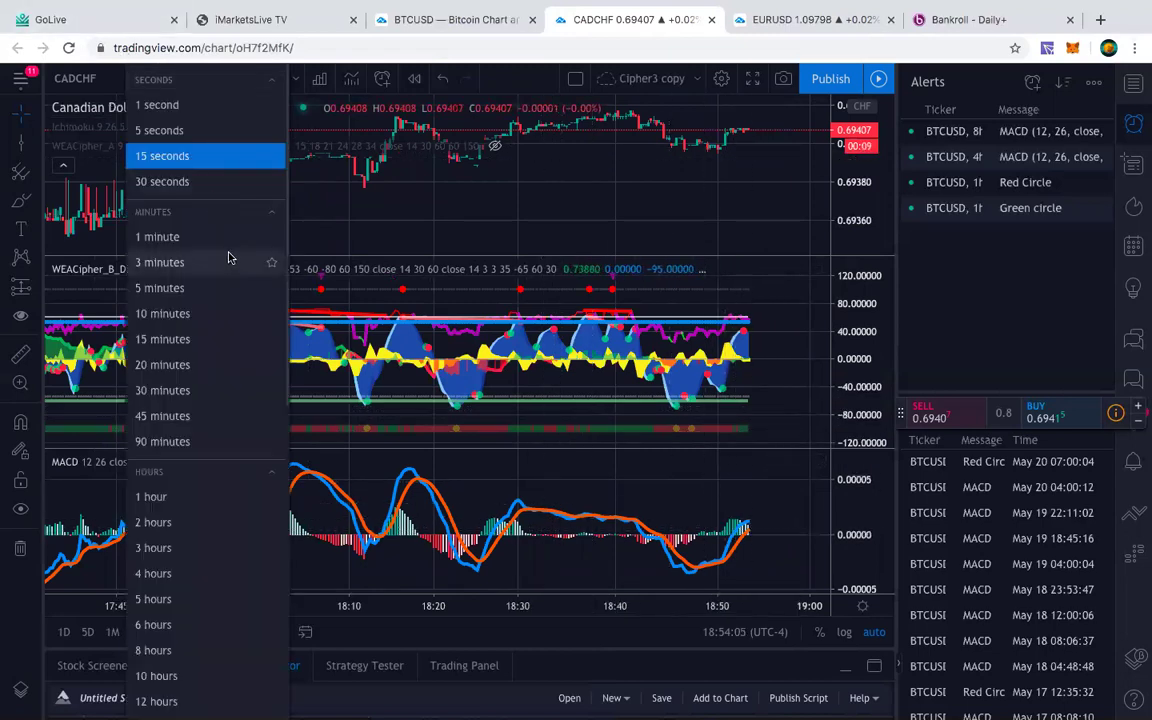
click(180, 181)
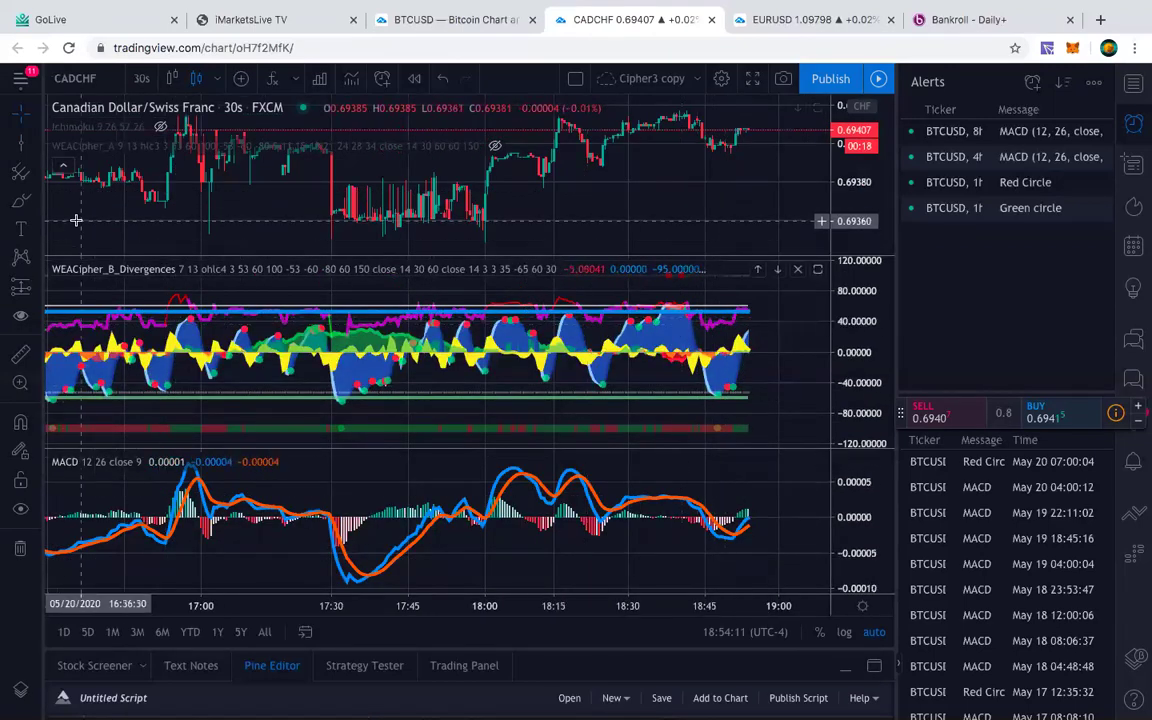
click(138, 79)
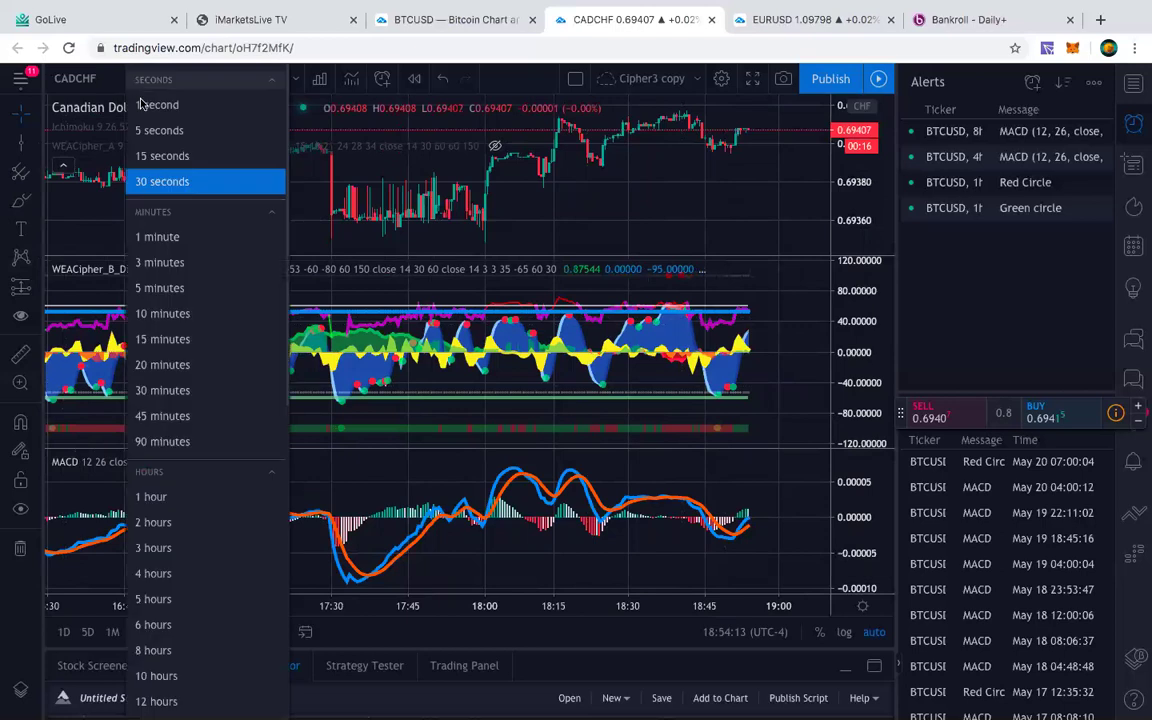
click(155, 156)
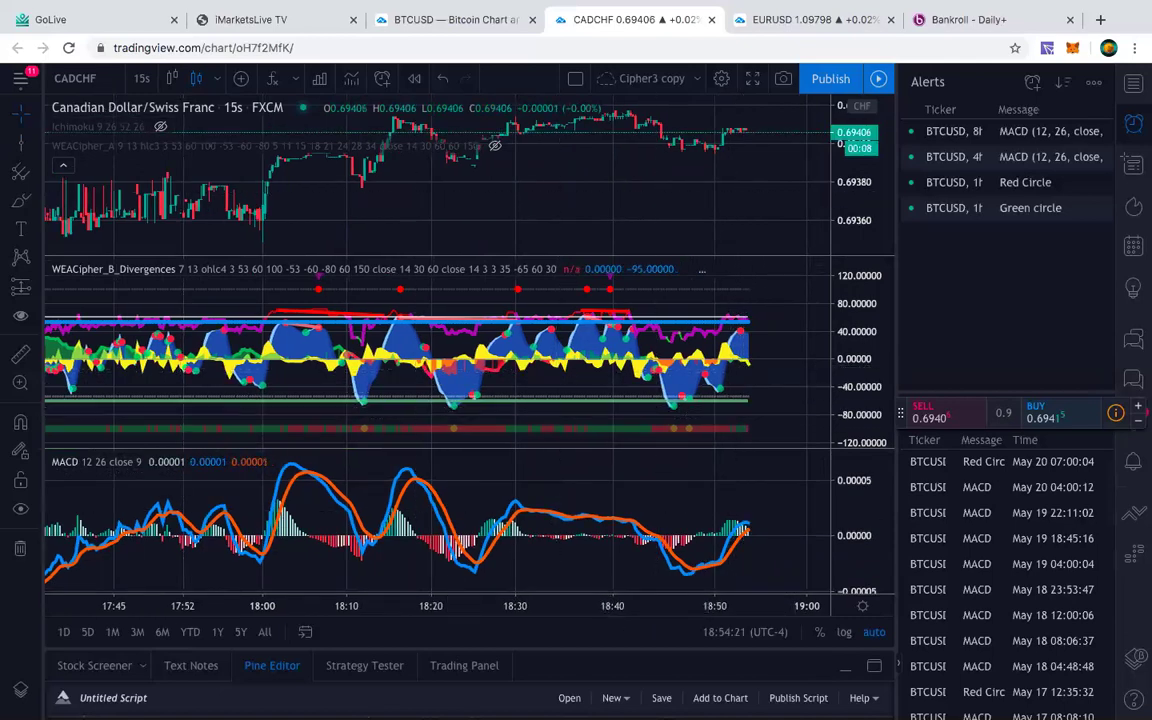
click(729, 697)
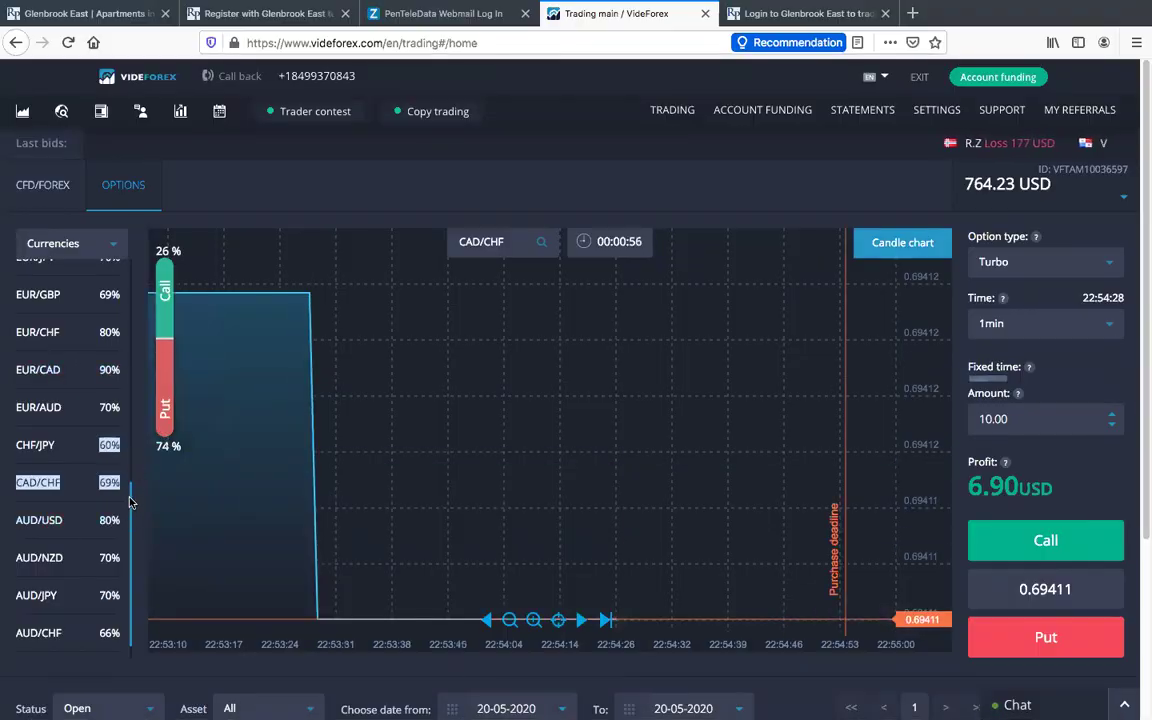
Switch VideForex's traded asset from CAD/CHF to USD/JPY and return to TradingView.
drag(127, 498, 160, 253)
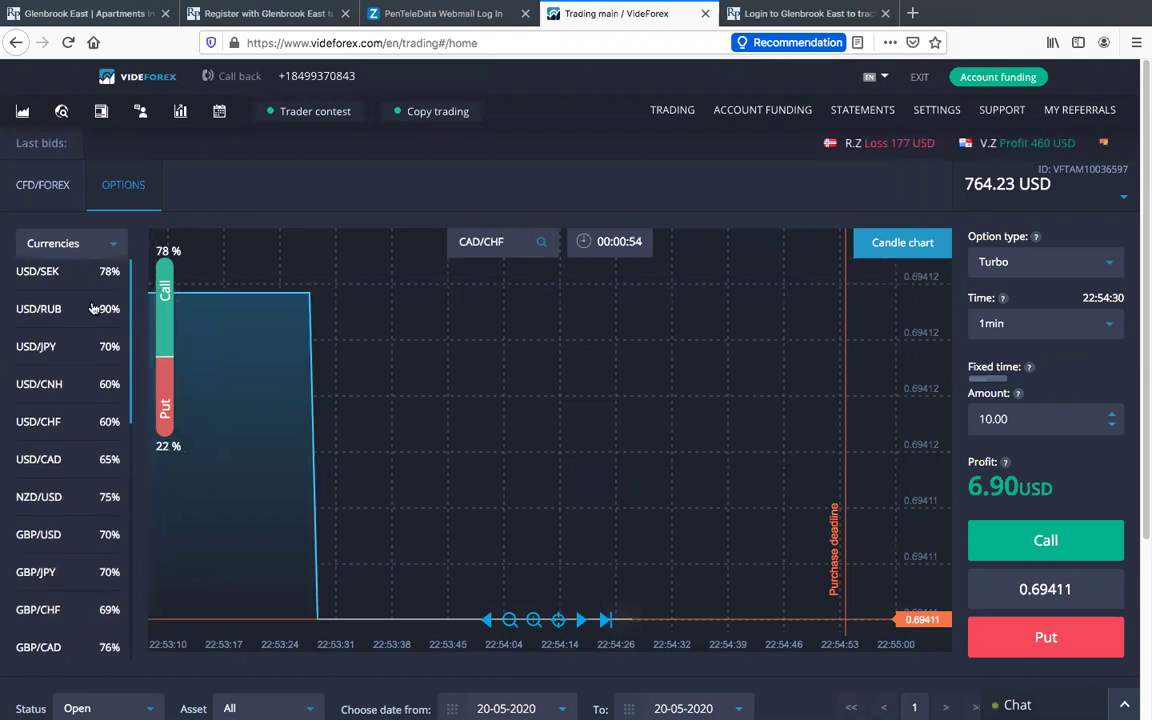
click(100, 346)
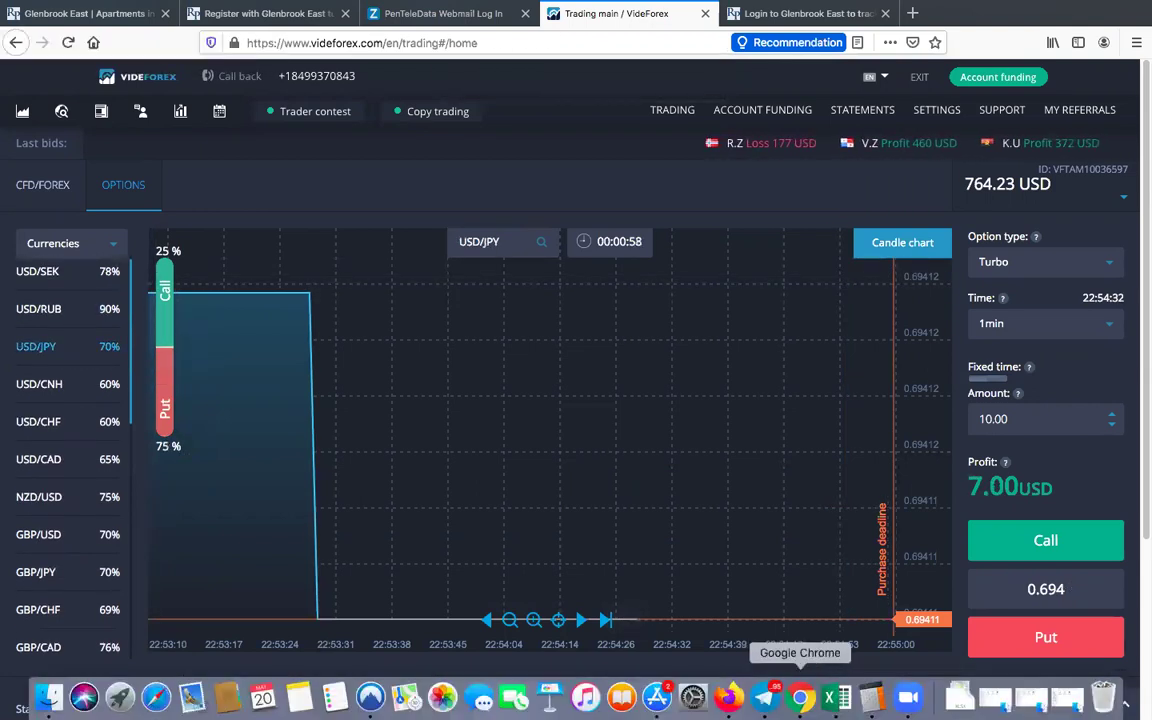
click(801, 703)
Load the USDJPY chart on 30-second candles.
text(USD)
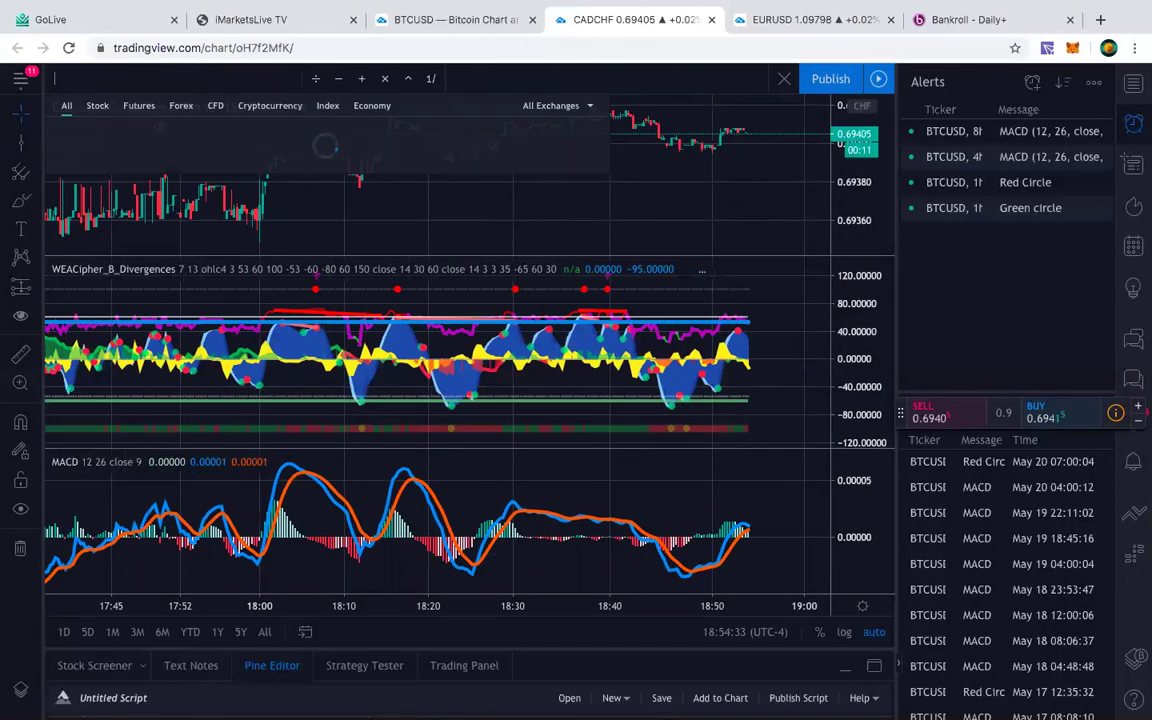
text(JPY)
click(97, 127)
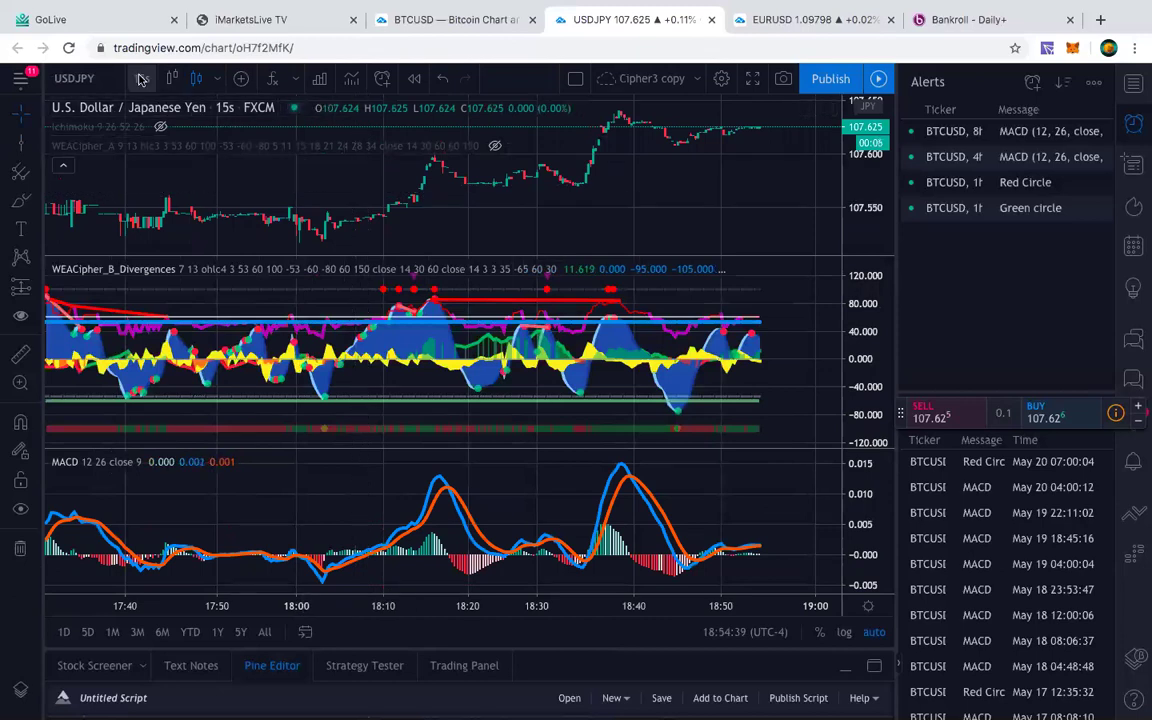
click(142, 79)
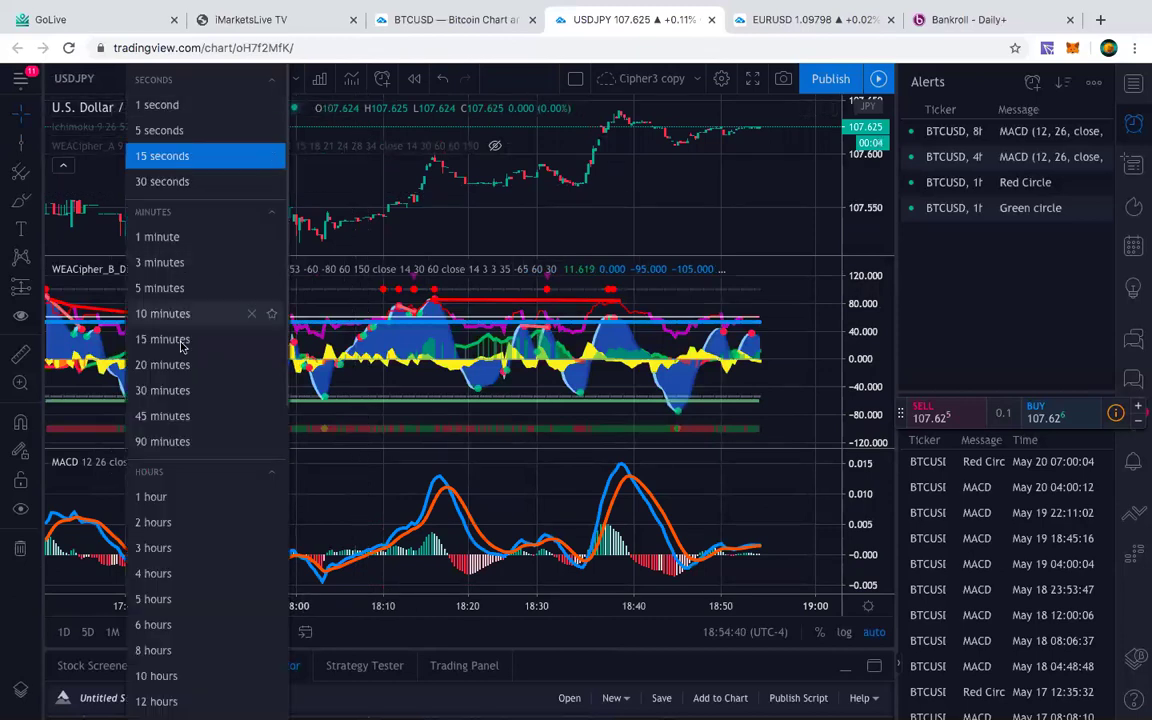
click(166, 190)
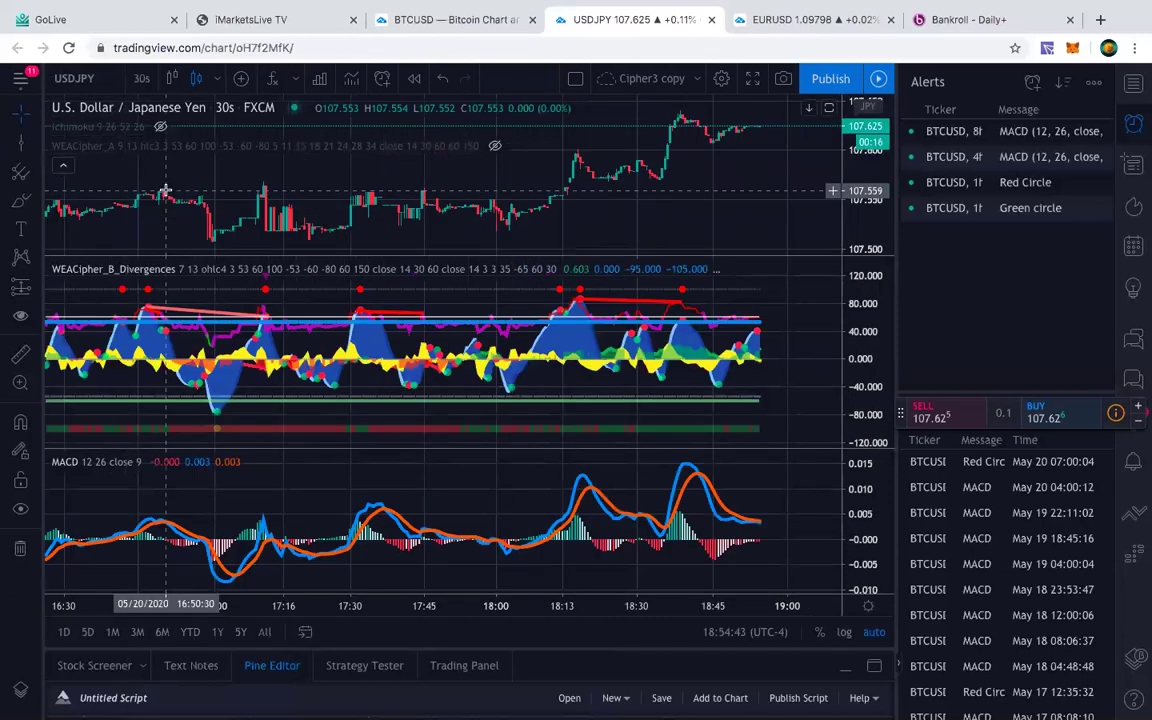
mouse_move(762, 703)
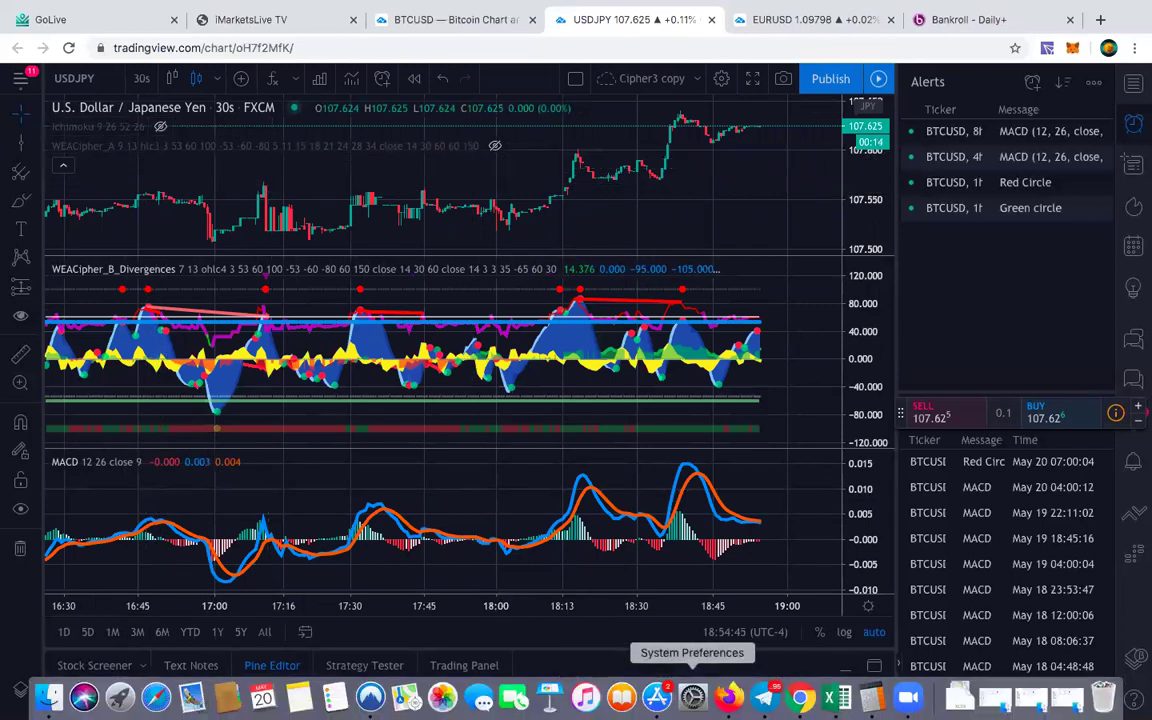
Set VideForex's traded asset to USD/CHF and return to the chart.
click(729, 697)
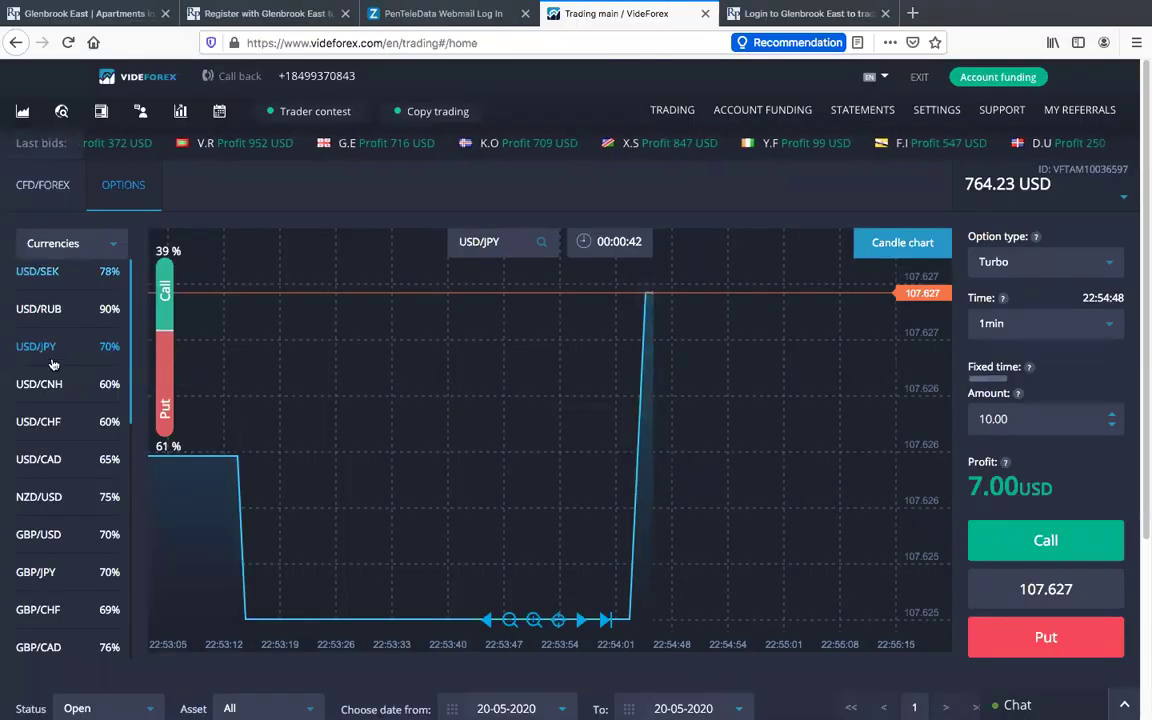
click(40, 421)
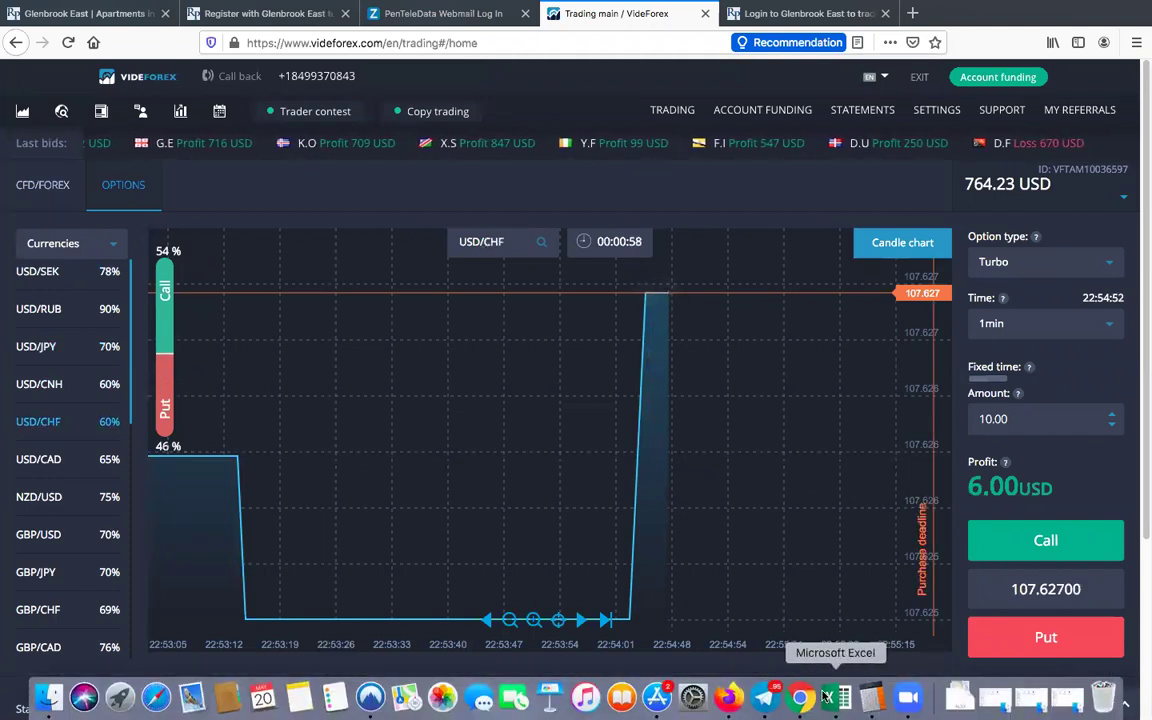
click(801, 697)
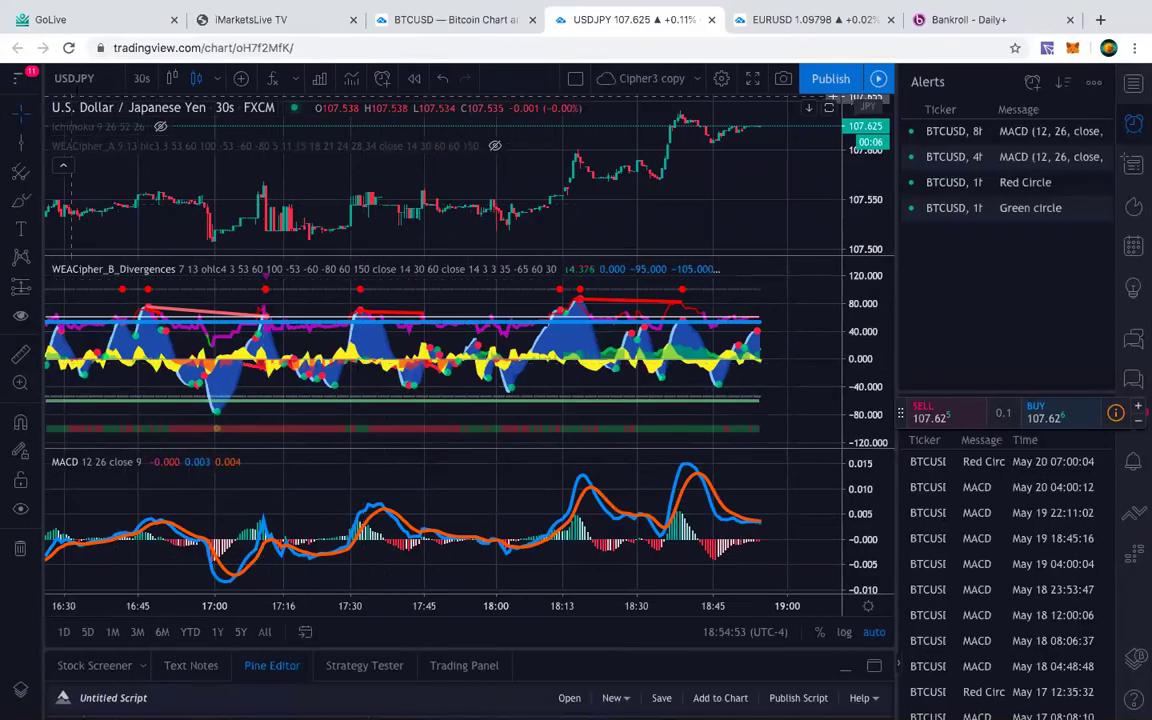
Load USDCHF on 15-second candles and bring up the VideForex USD/CHF page.
click(74, 78)
text(USD)
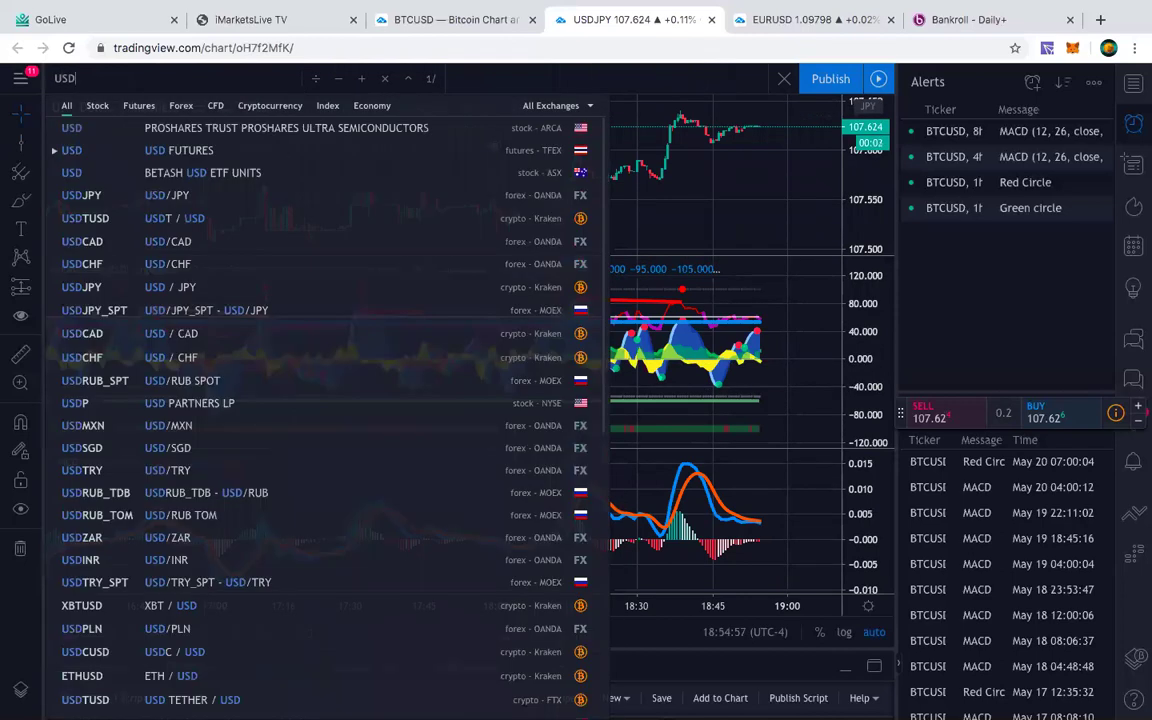
text(CHF)
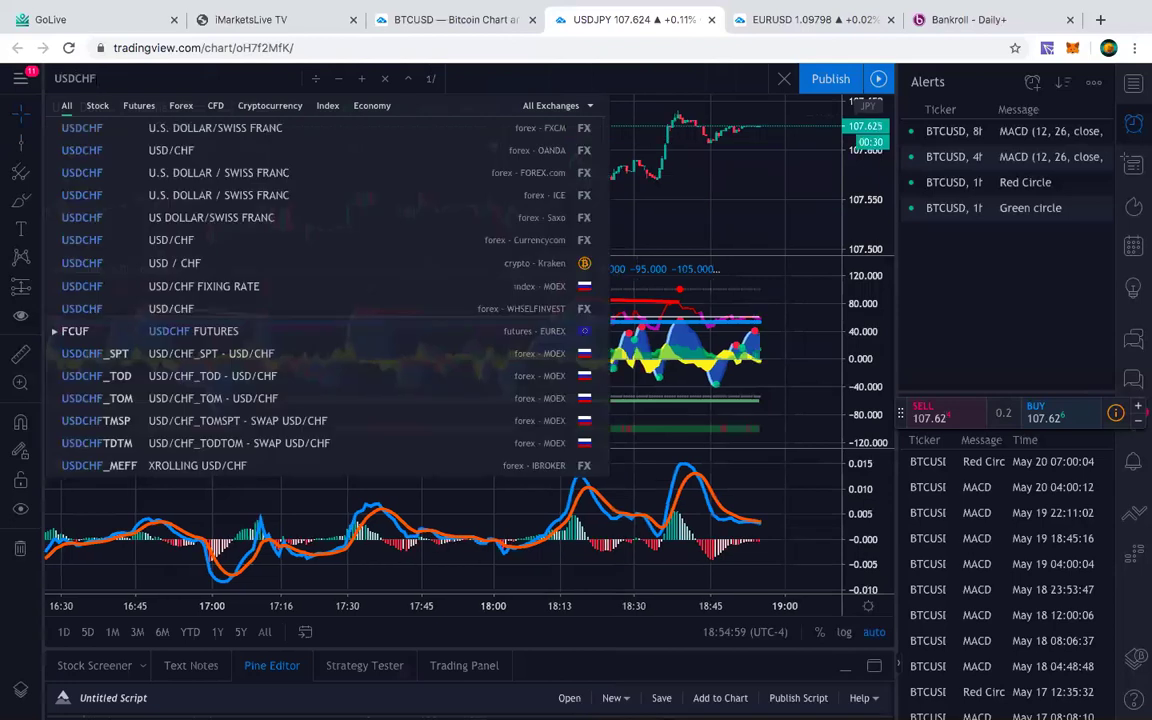
key(Return)
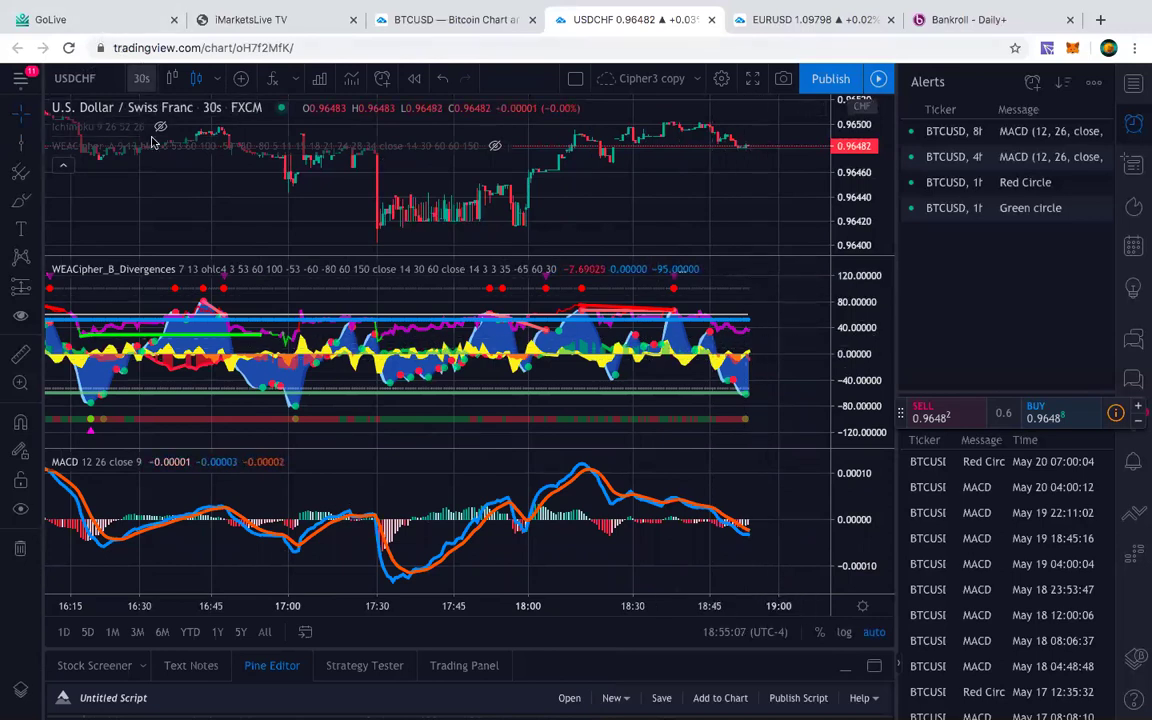
click(141, 78)
click(159, 155)
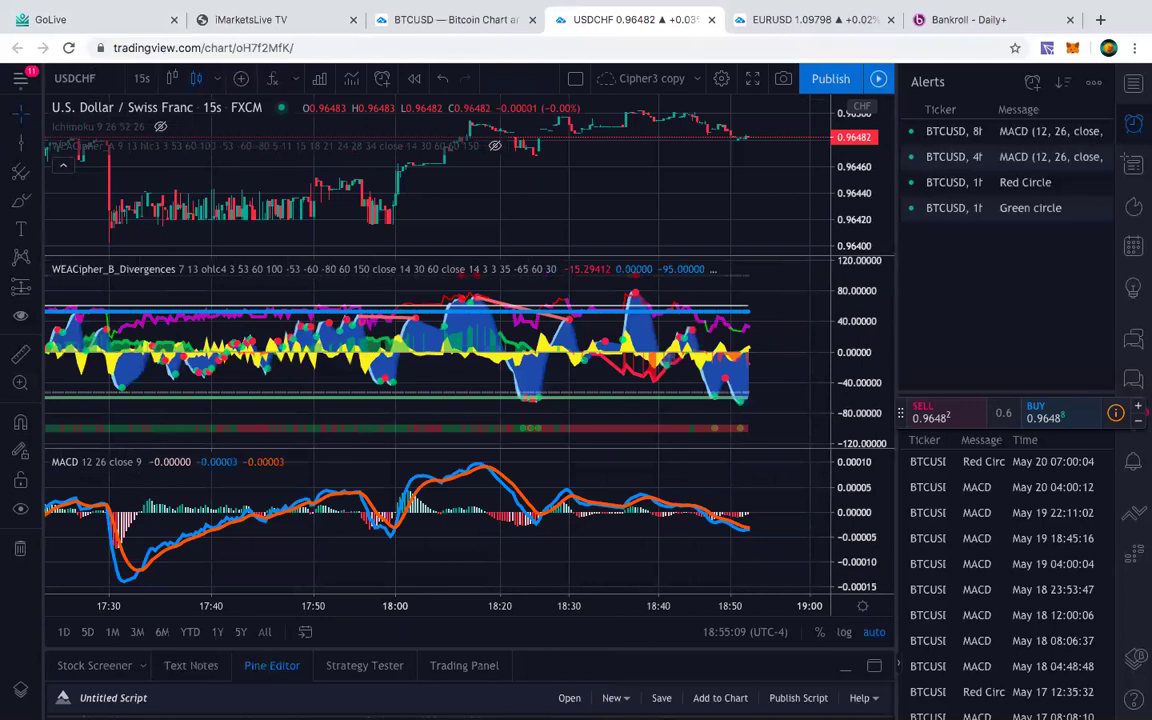
mouse_move(728, 700)
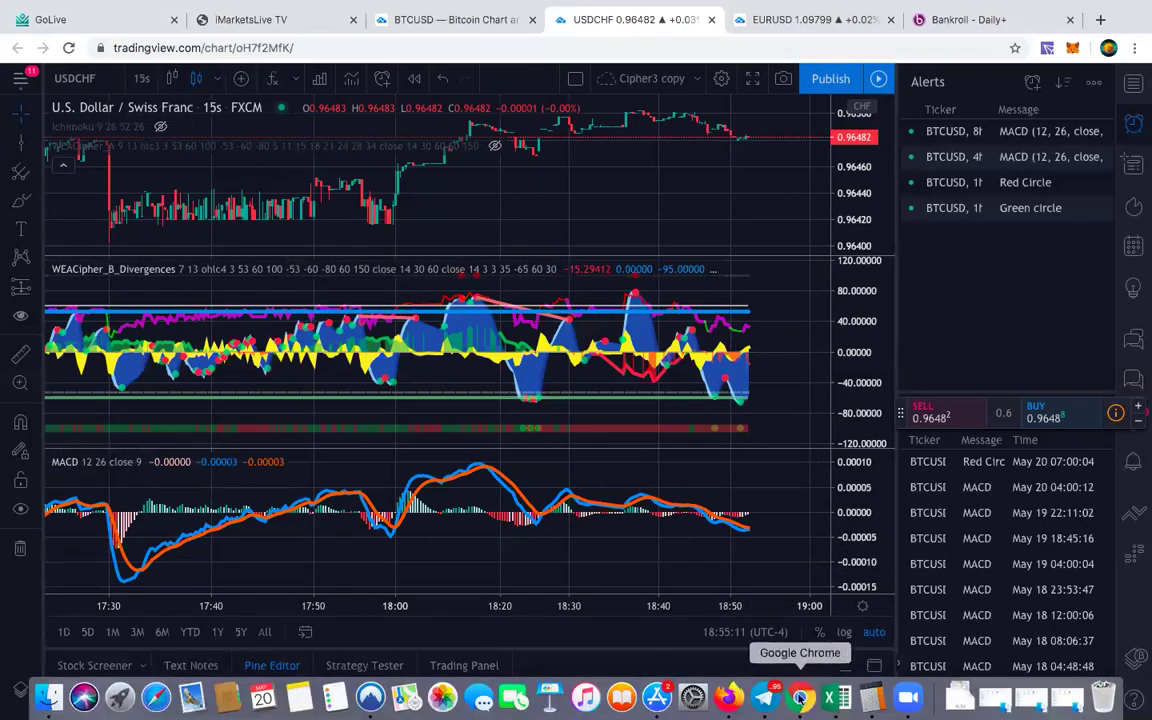
click(729, 697)
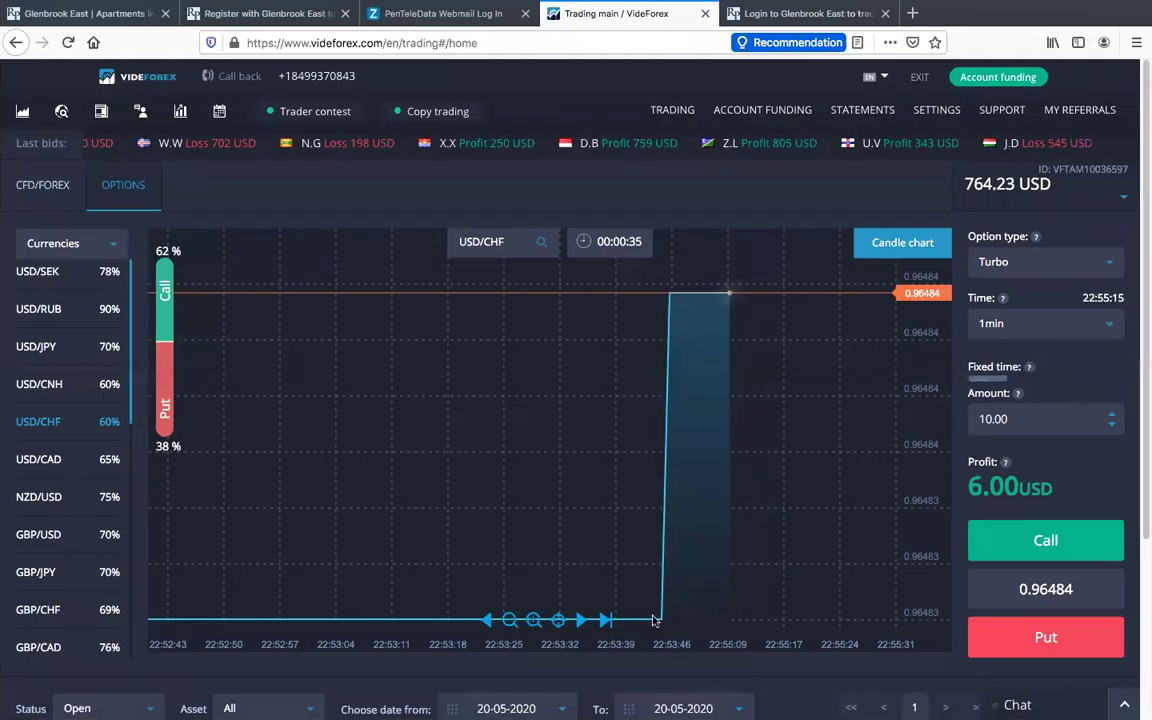
Attempt a USD/CHF call twice on VideForex and dismiss the rejection message.
click(1002, 551)
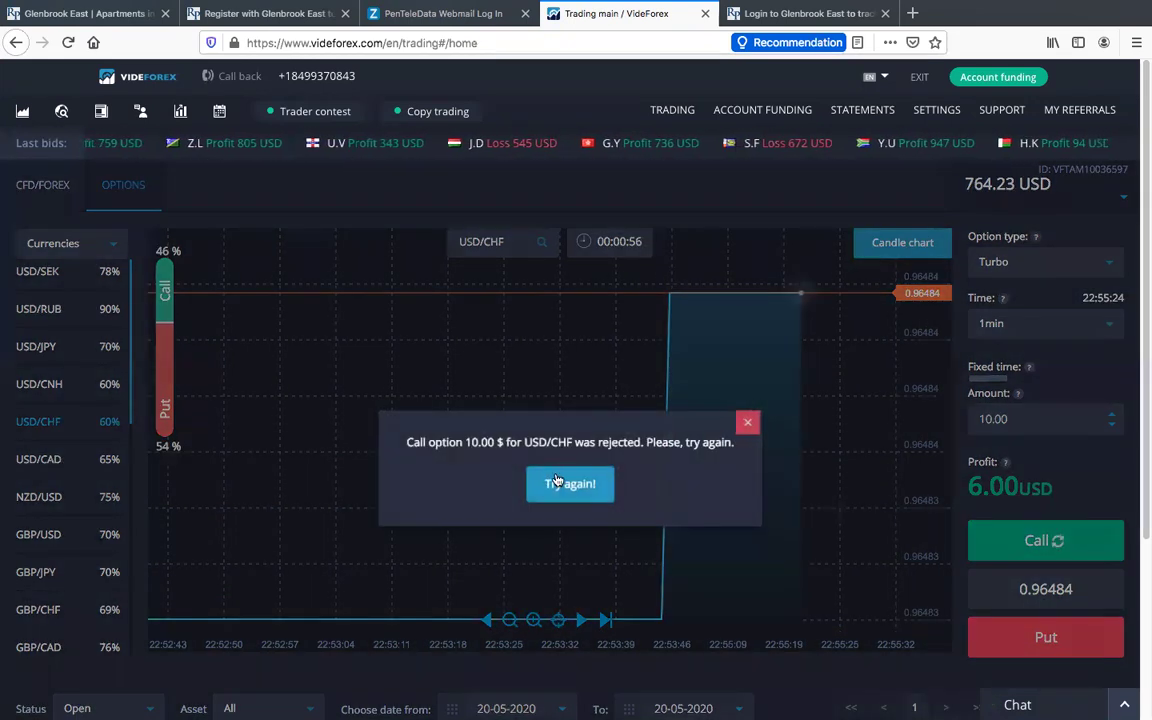
click(551, 474)
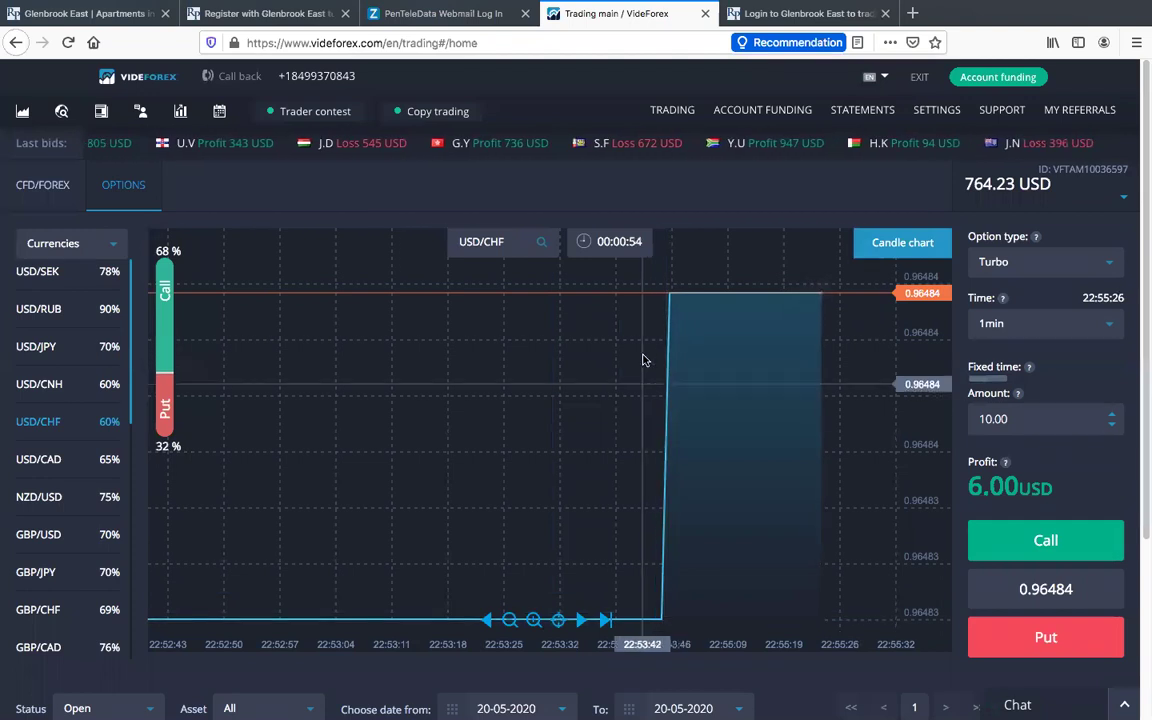
click(1066, 537)
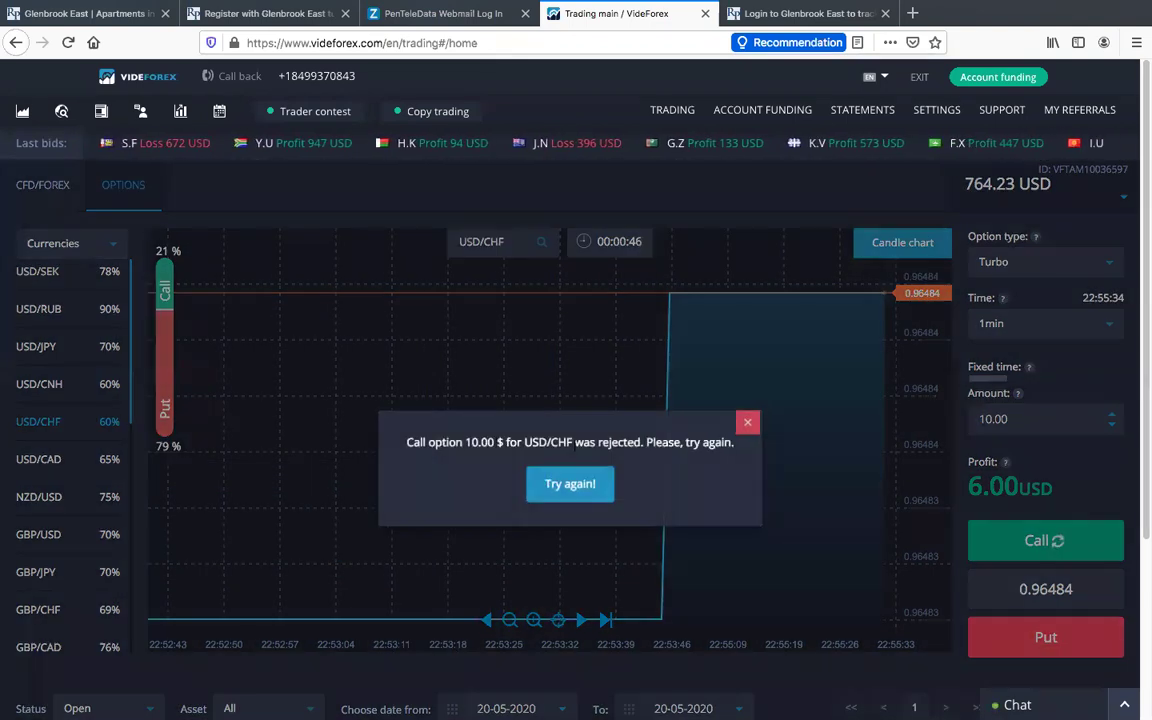
click(601, 489)
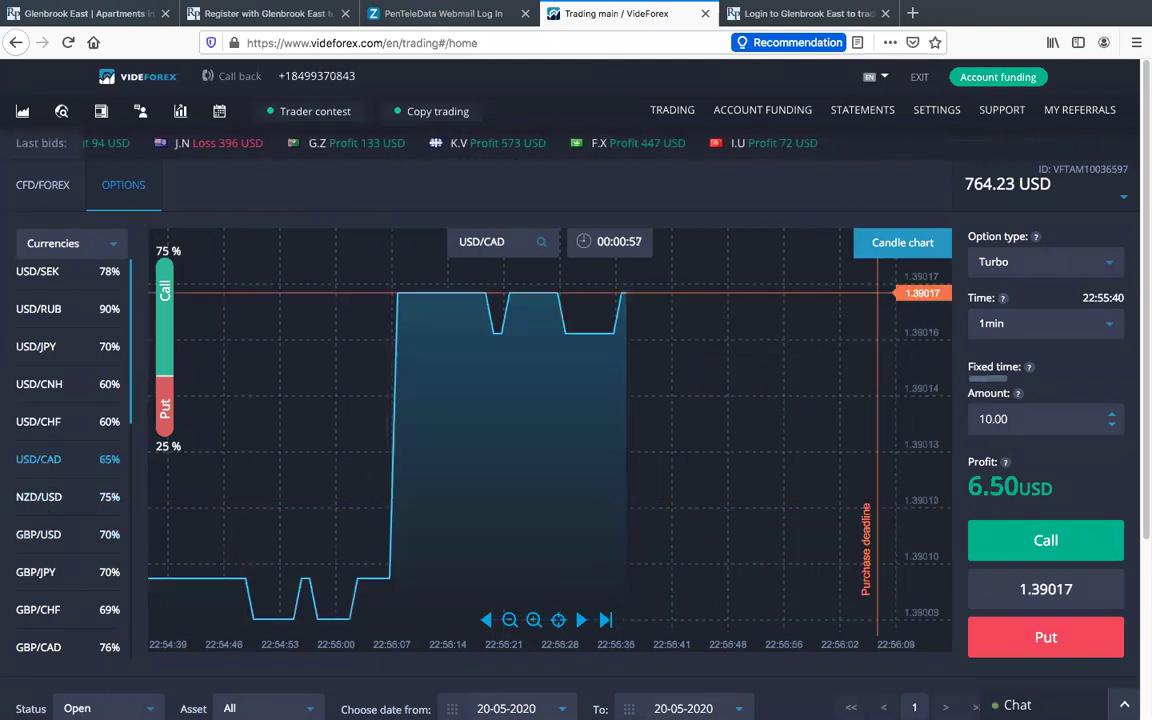
Load the USDCAD chart on 30-second candles.
click(798, 698)
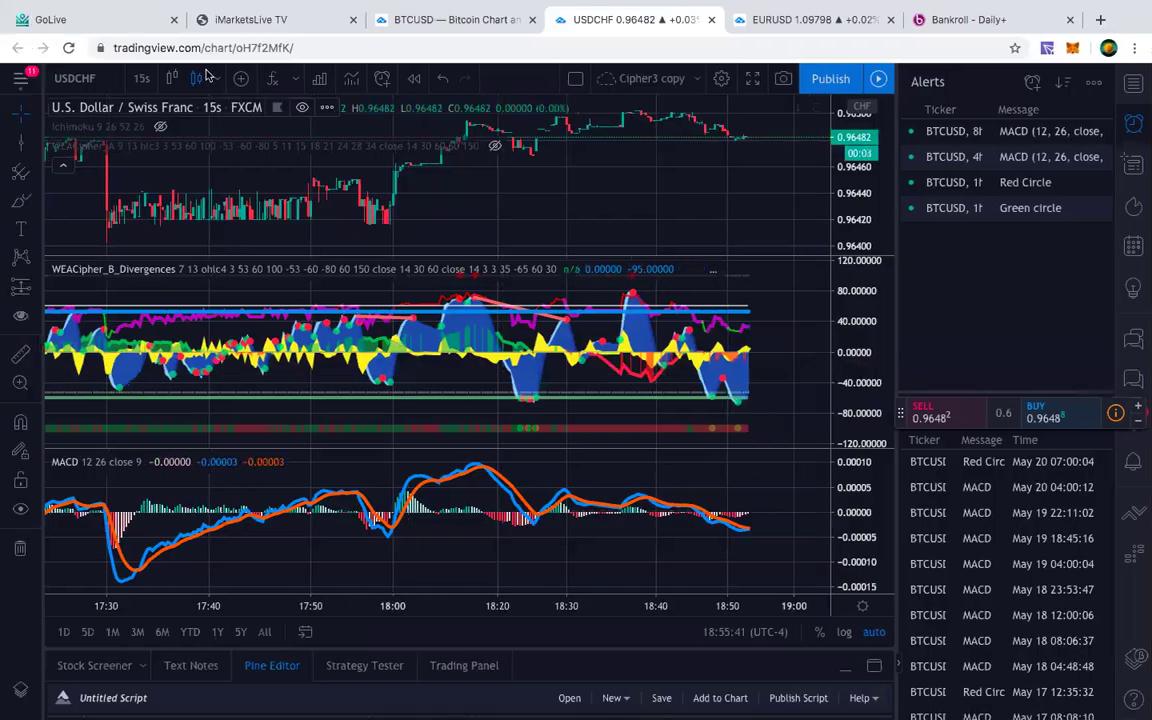
text(USDC)
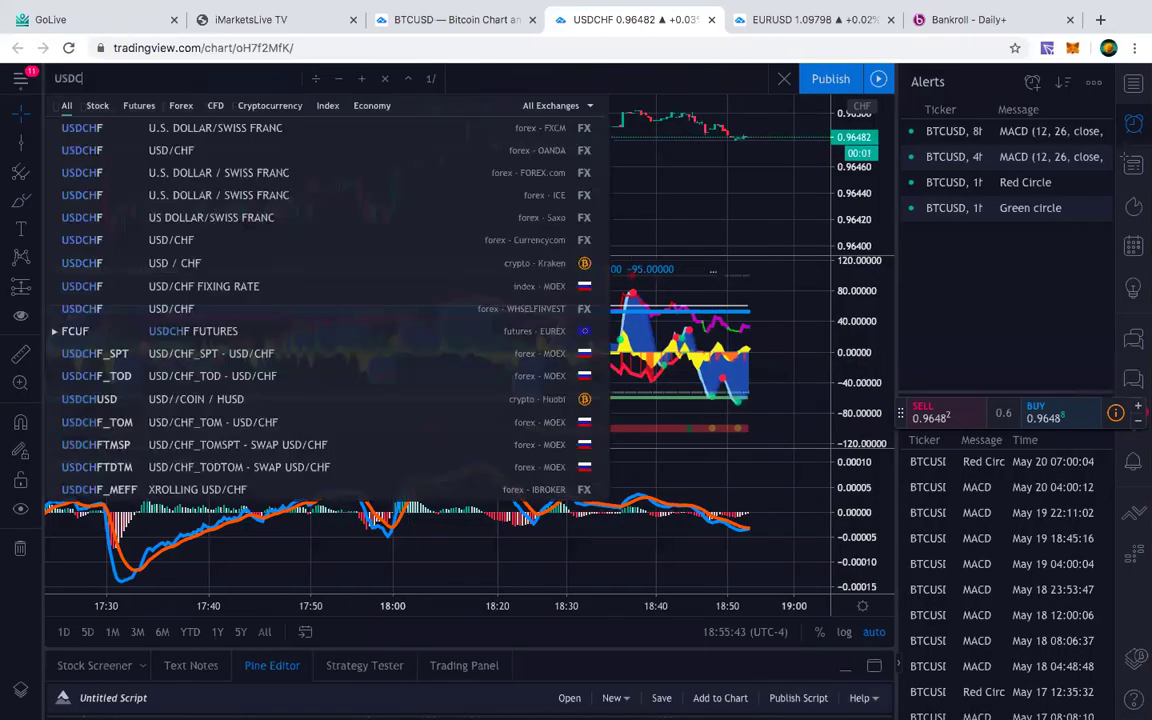
text(AD)
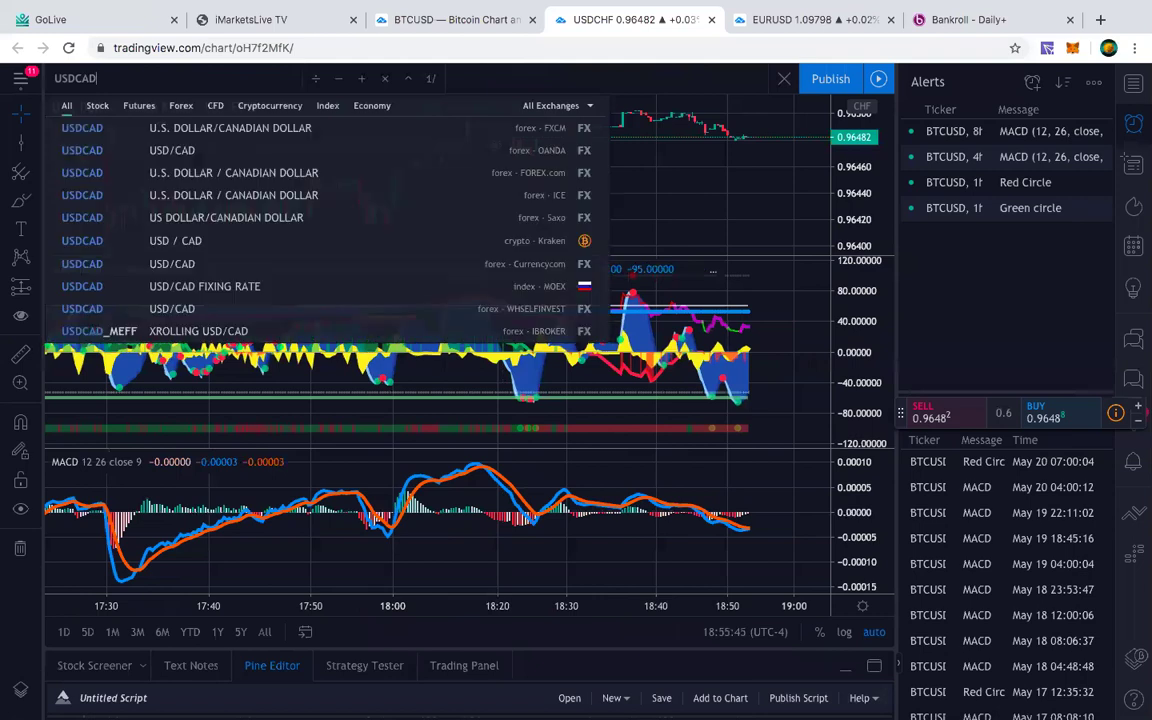
key(Return)
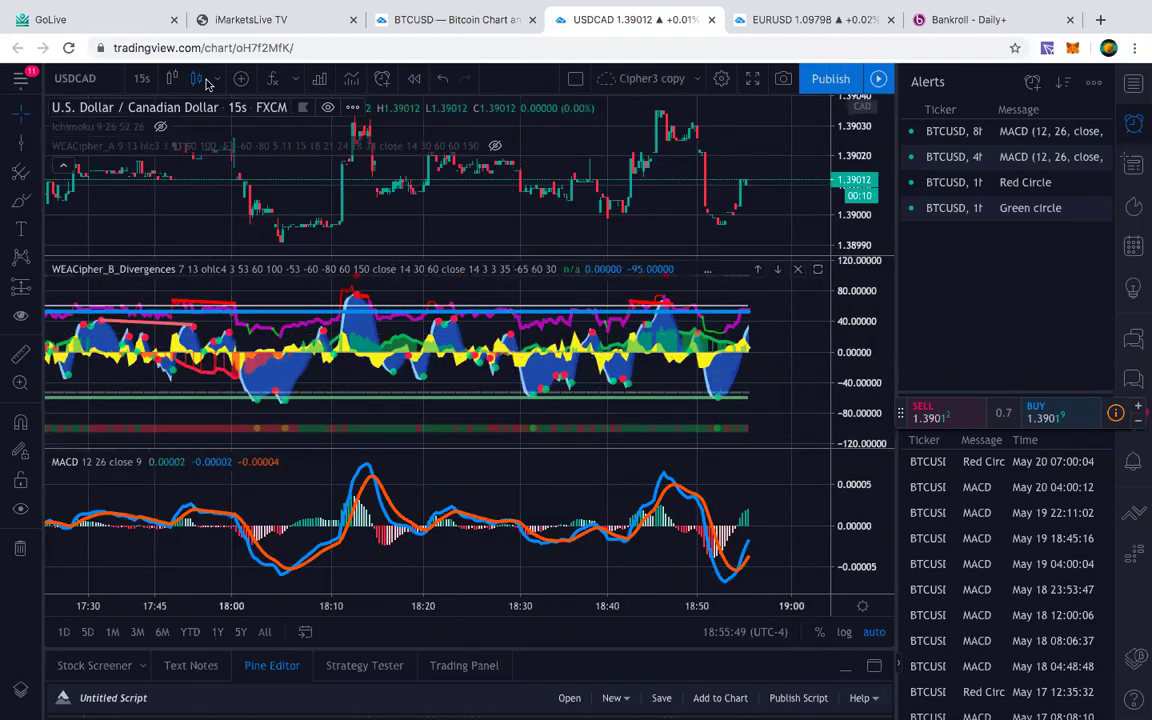
click(145, 78)
click(172, 181)
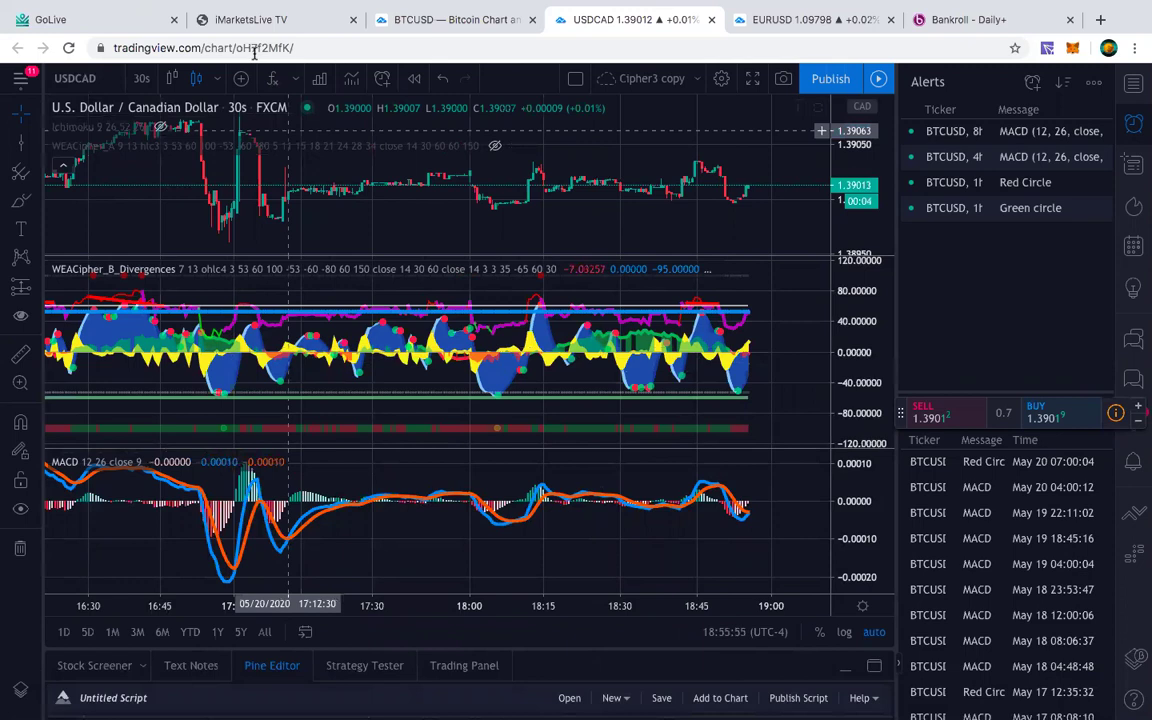
Change the chart to USDRUB on 15-second candles and set VideForex to NZD/USD.
key(BackSpace)
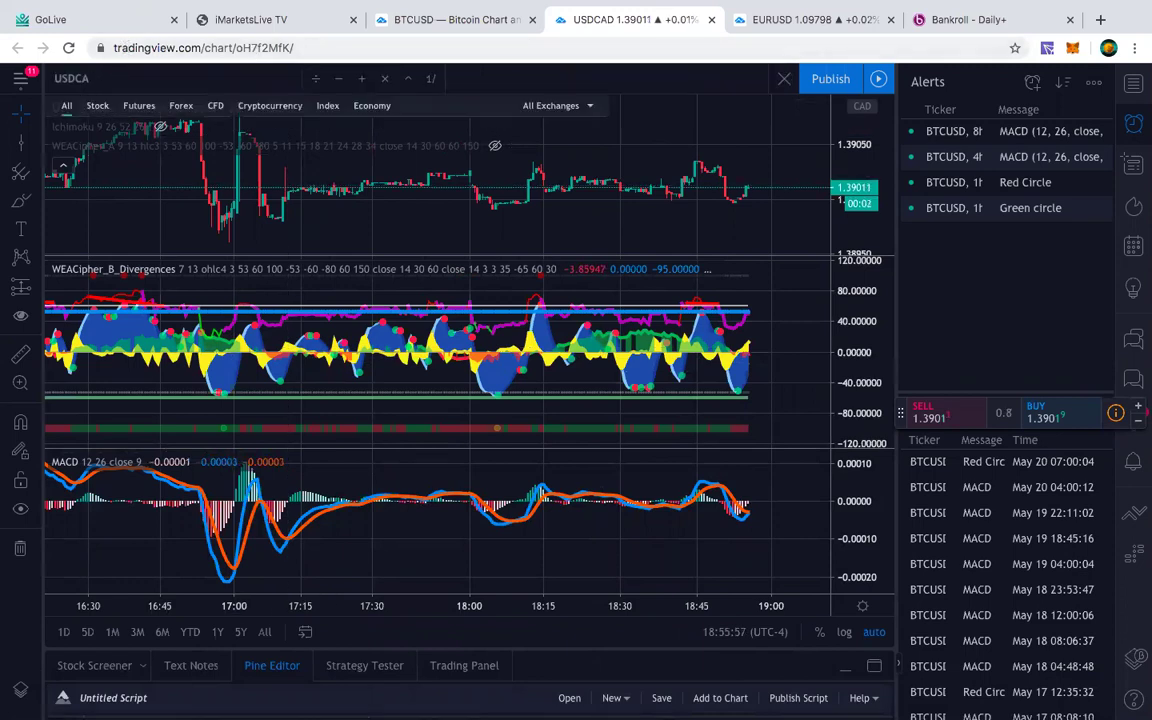
key(BackSpace)
key(BackSpace)
text(RUB)
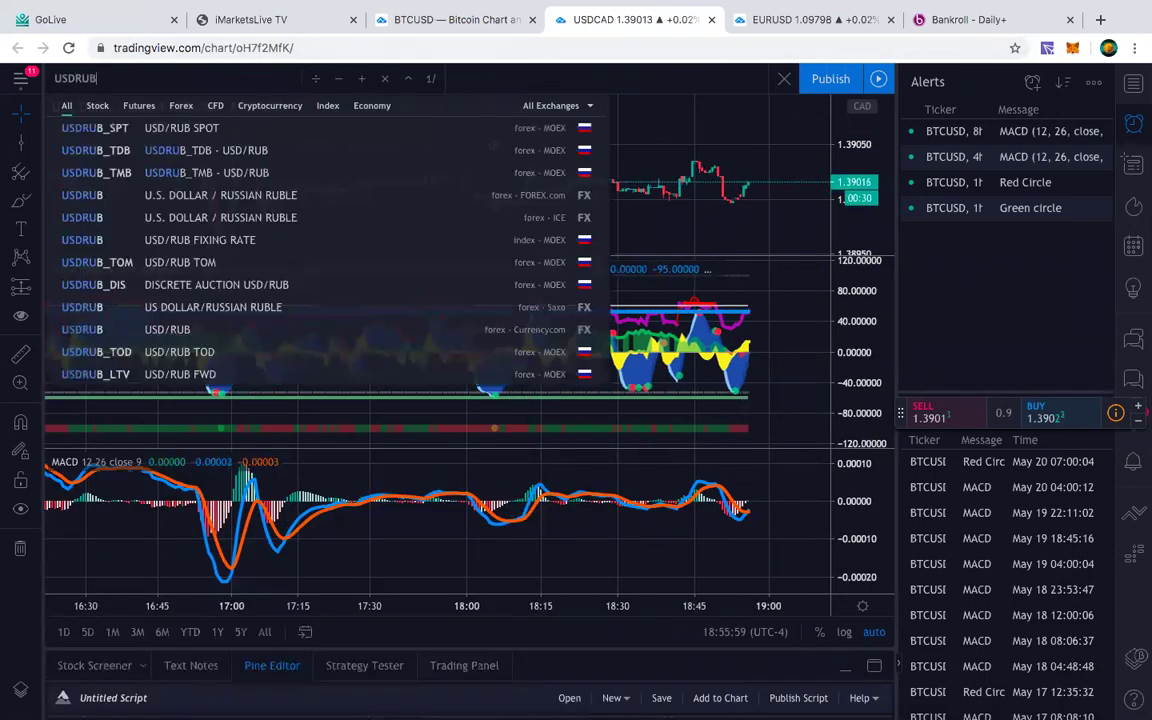
key(Return)
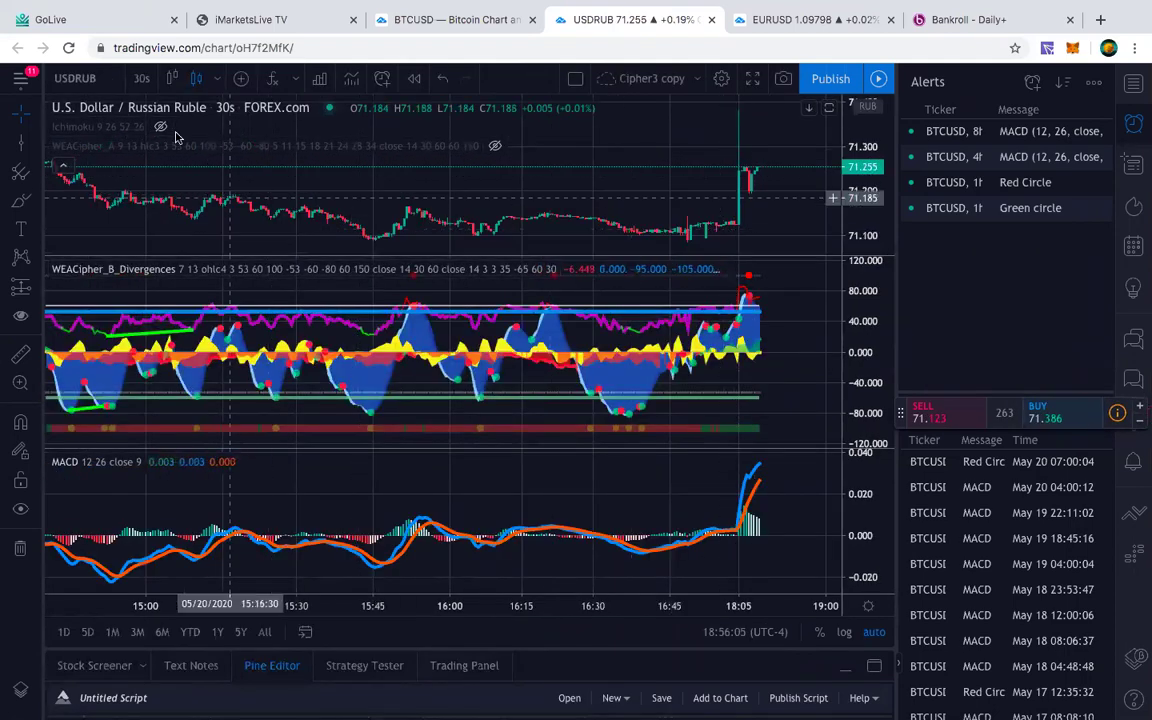
click(140, 78)
click(160, 156)
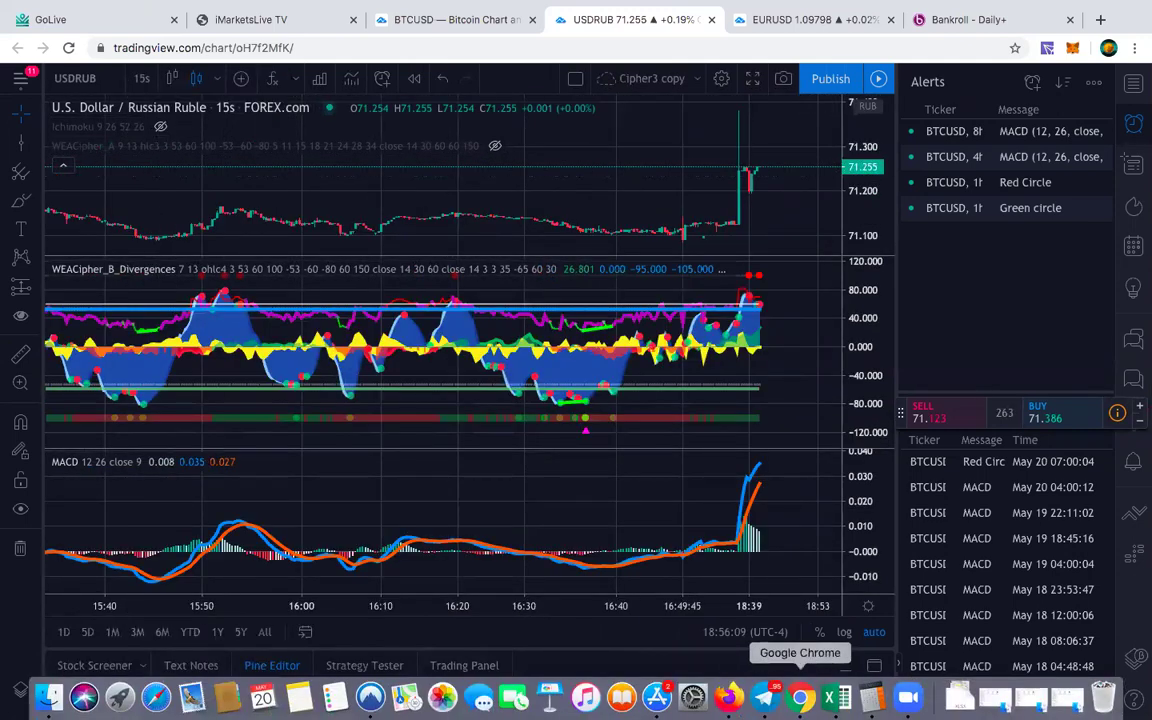
click(731, 699)
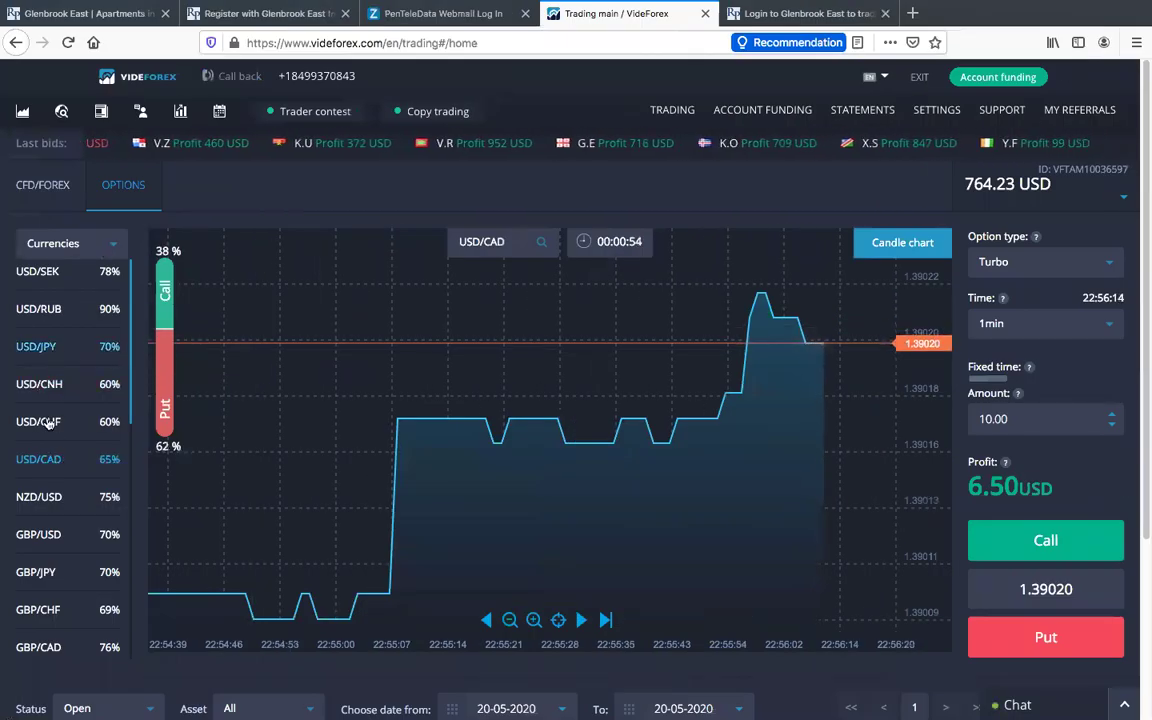
click(40, 496)
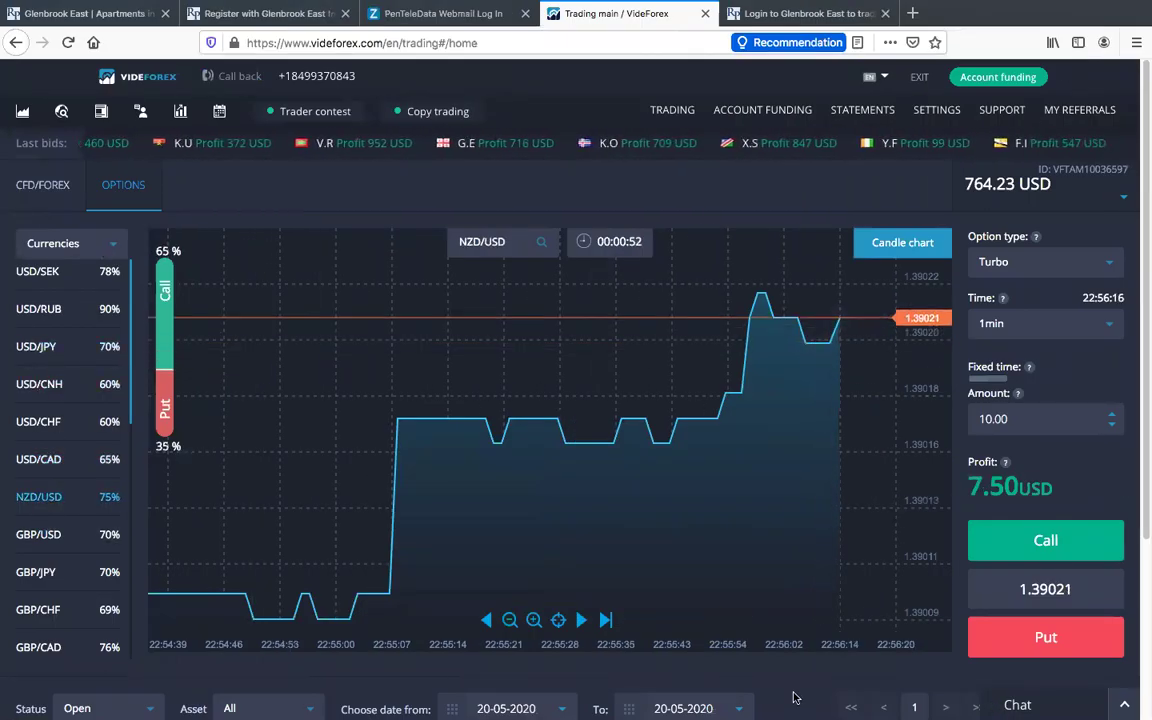
Load FXCM's NZDUSD chart, check it at 30 seconds, then settle on 15-second candles.
click(784, 692)
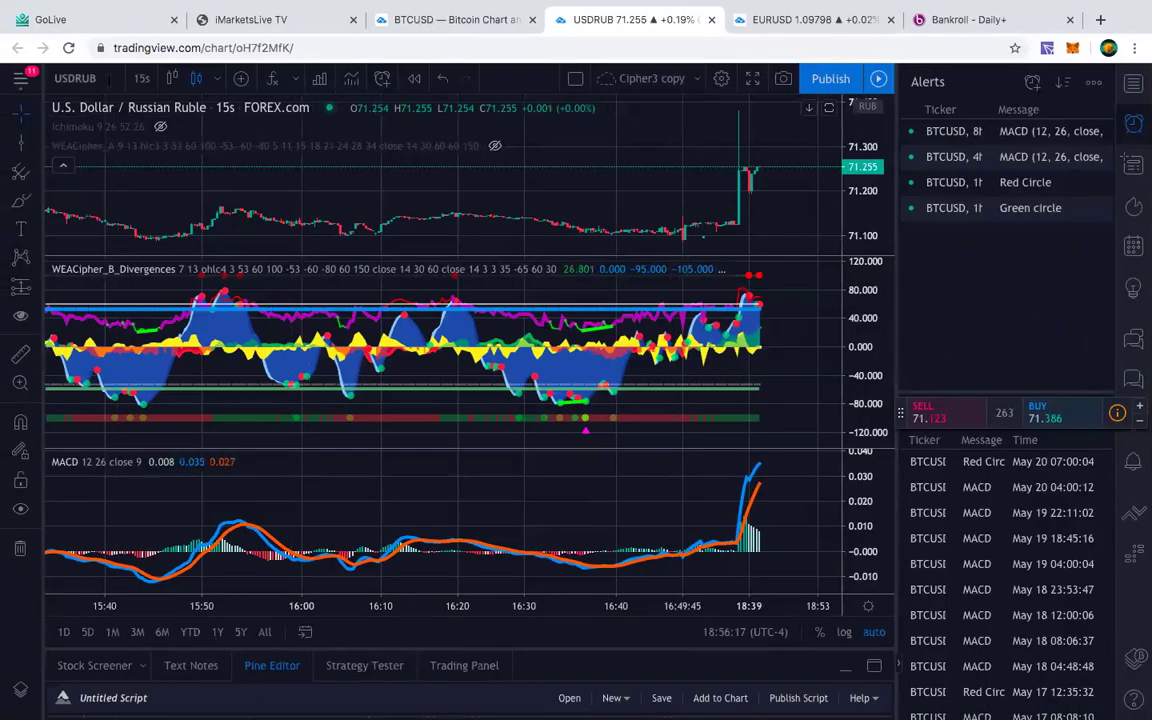
text(NZD)
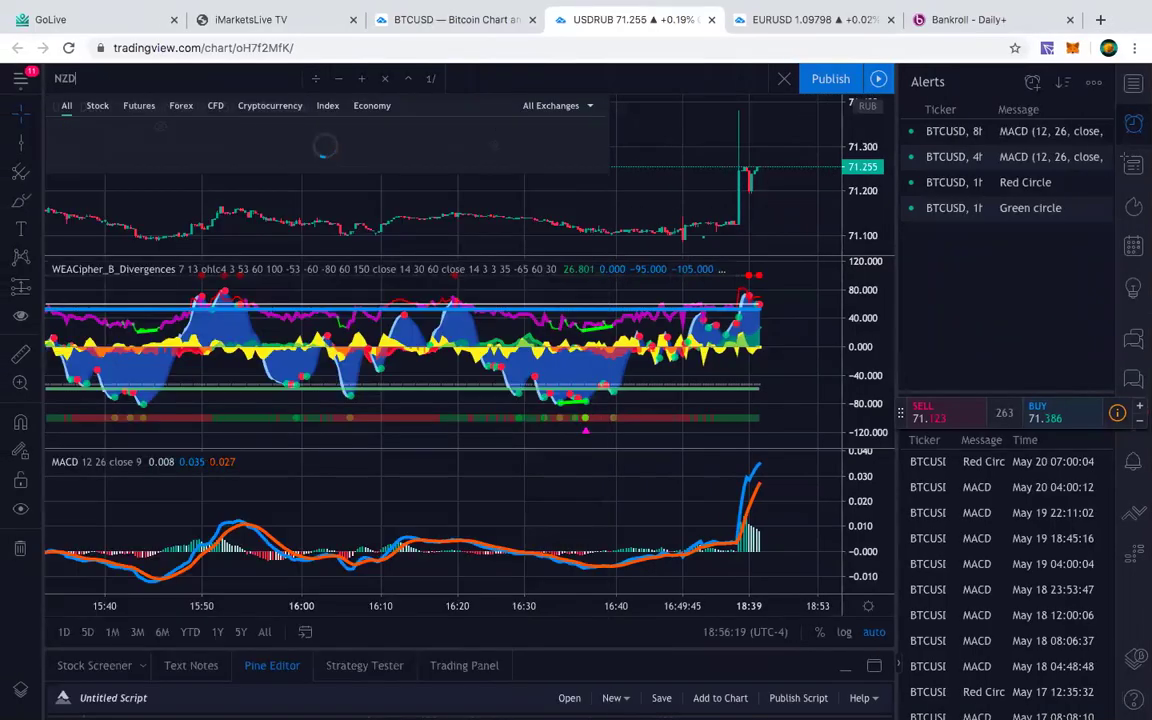
text(USD)
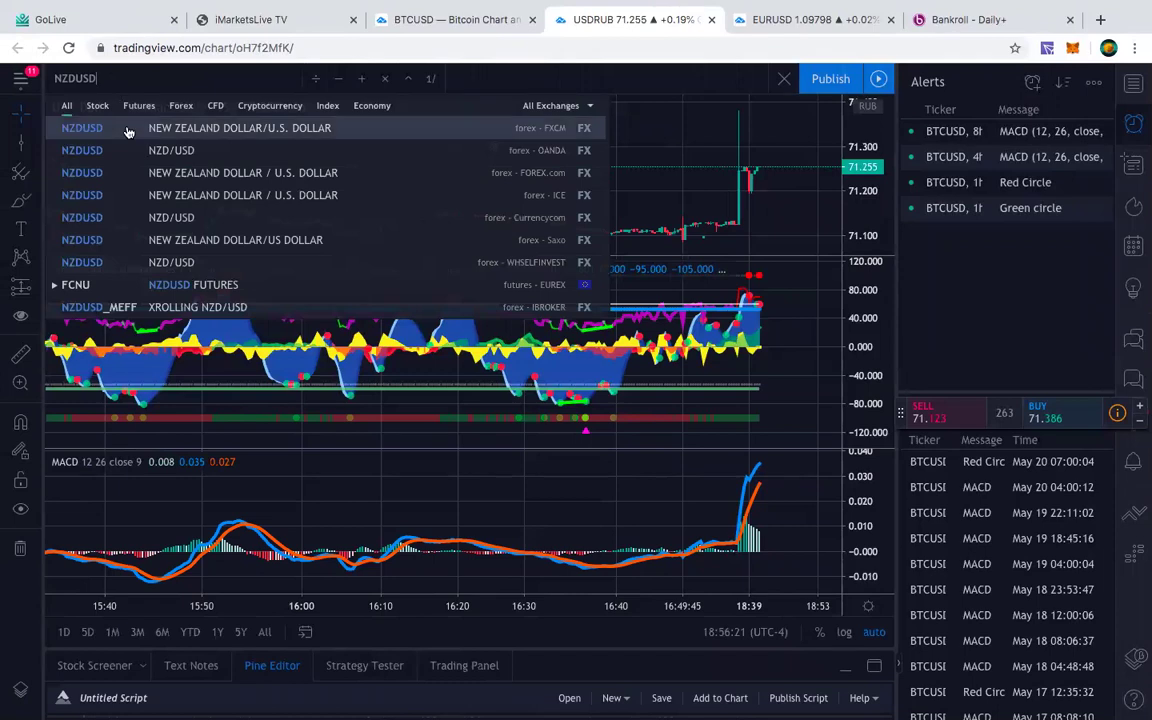
click(118, 128)
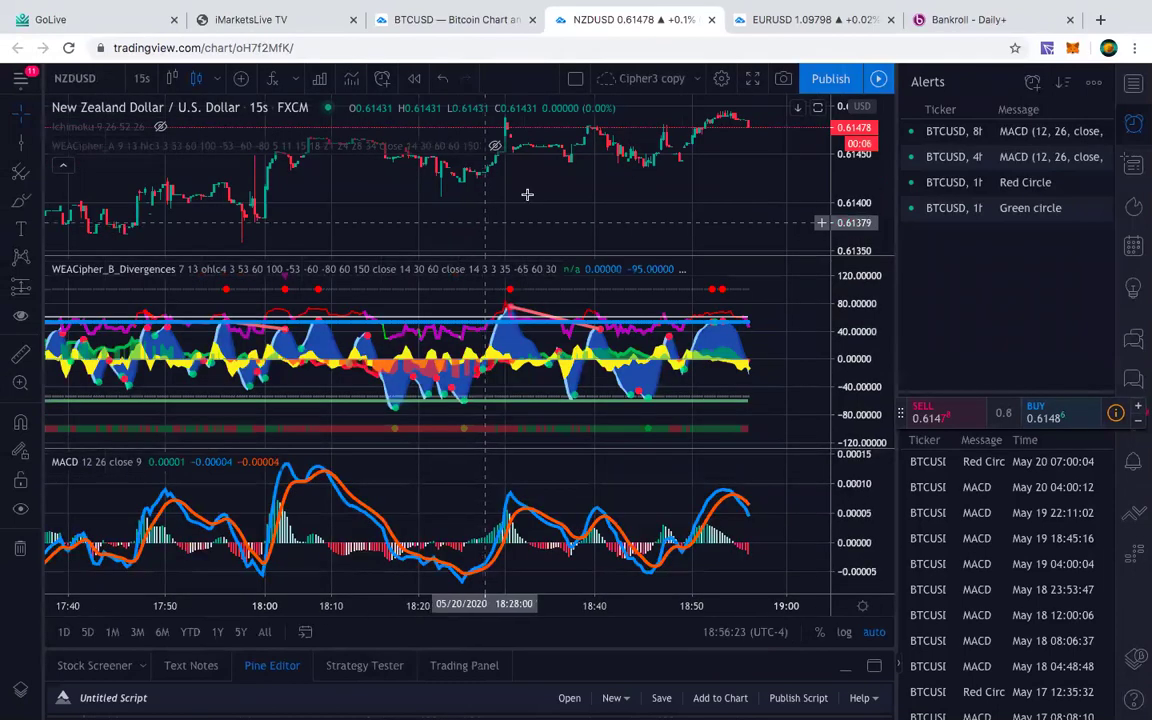
click(140, 79)
click(162, 182)
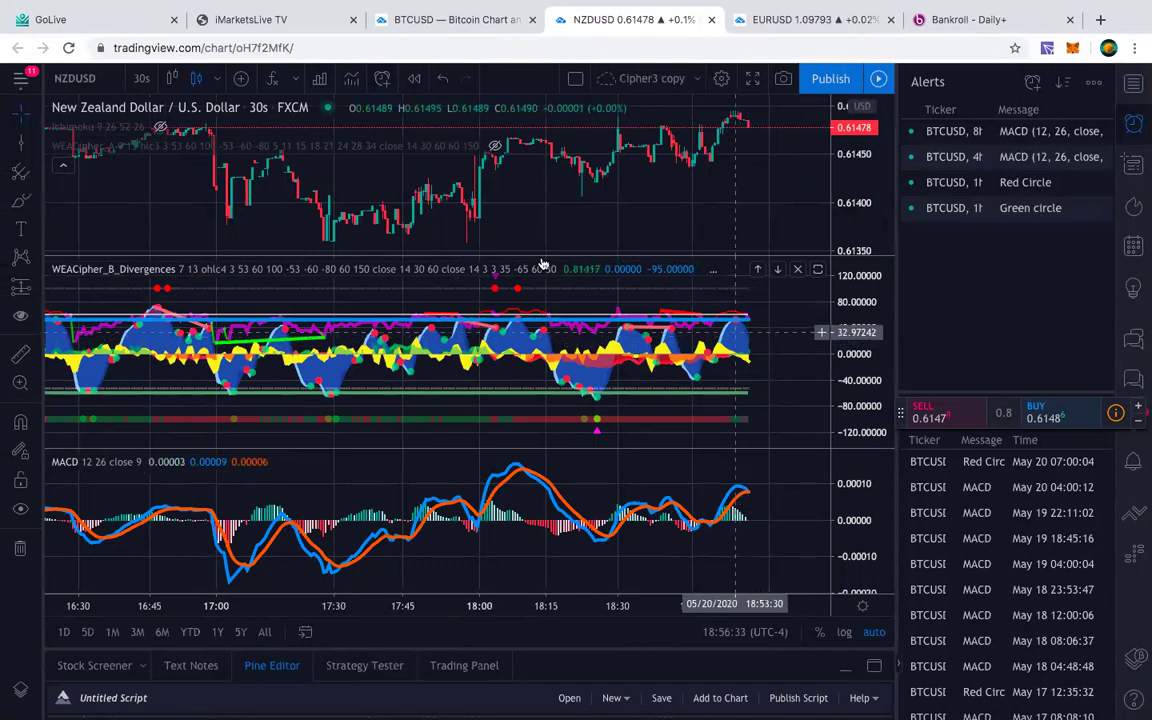
click(142, 79)
click(162, 156)
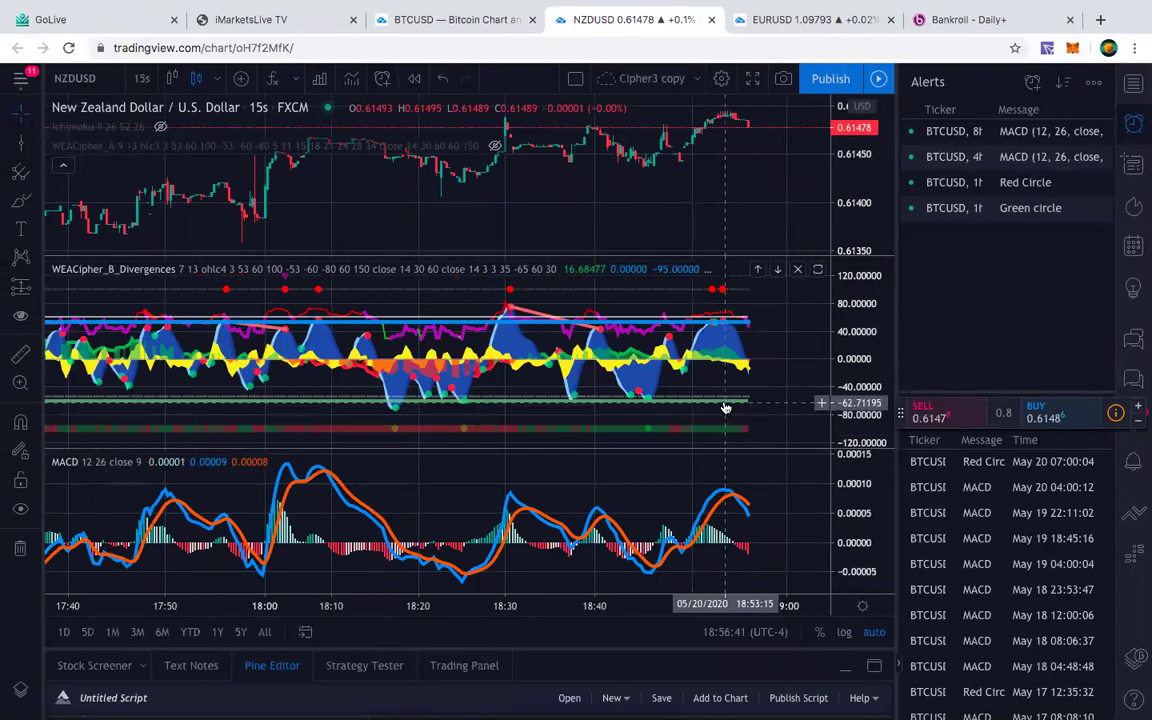
Draw a trend line joining the NZD/USD MACD peaks near 18:11 and 18:53.
click(36, 148)
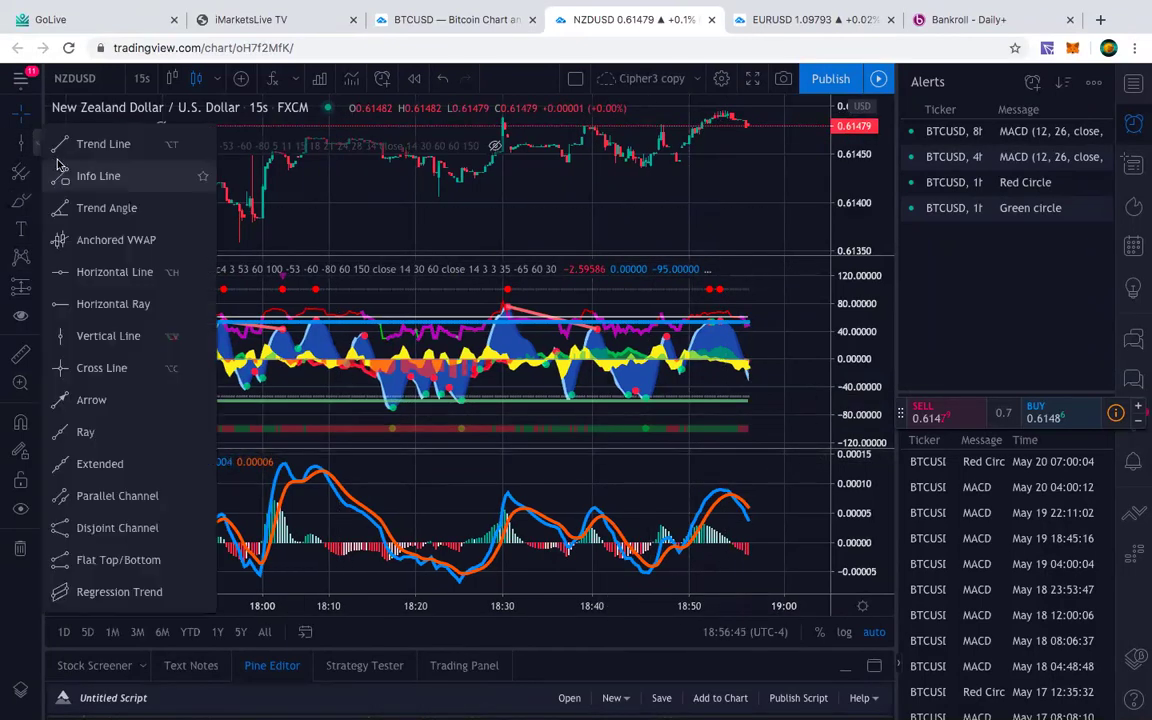
click(90, 144)
drag(338, 477, 482, 490)
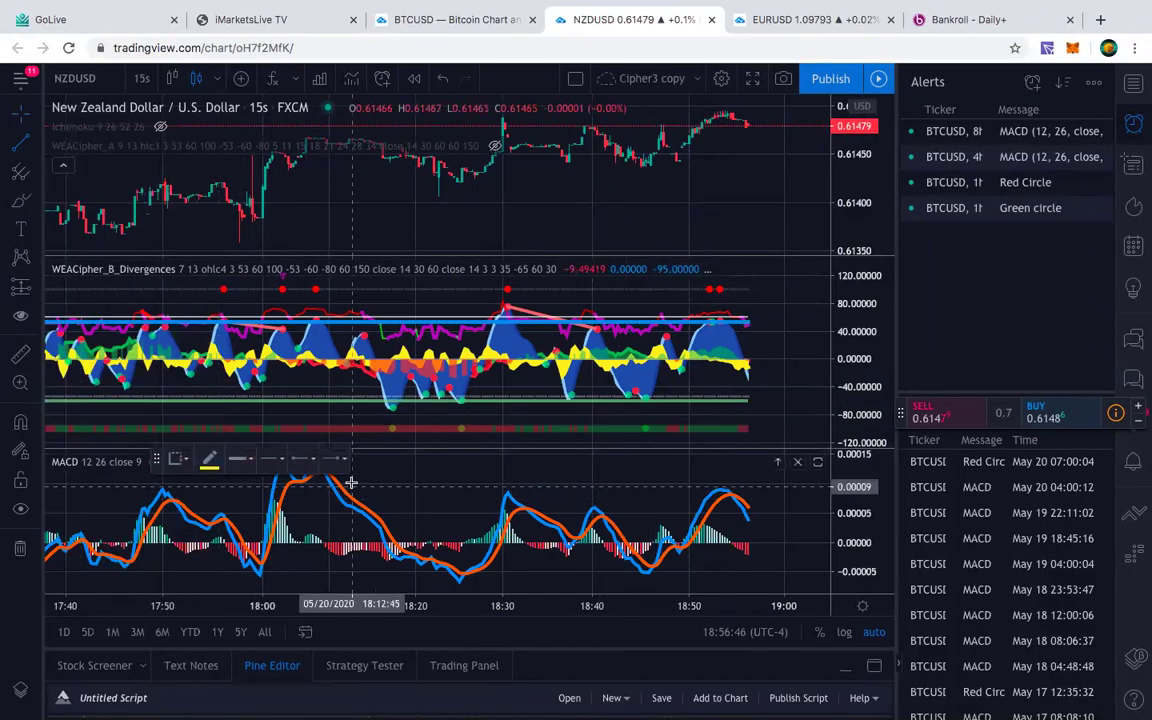
drag(588, 502, 722, 488)
click(722, 488)
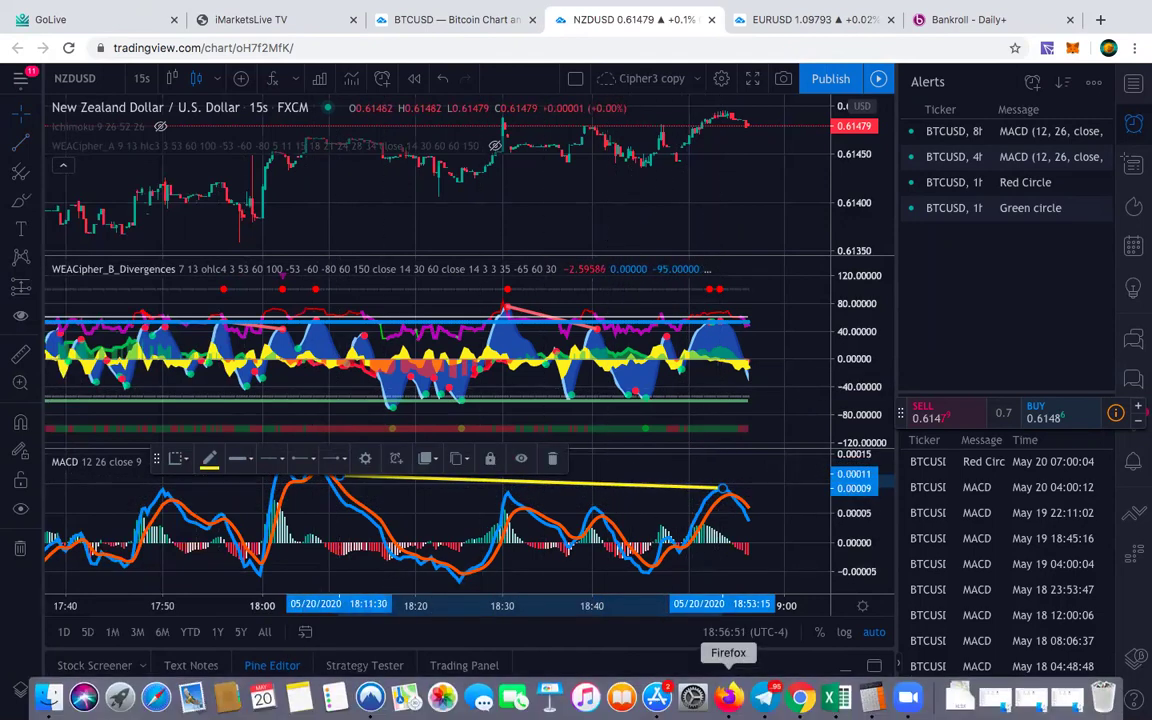
Switch the VideForex traded asset to GBP/USD, then return to TradingView.
click(728, 697)
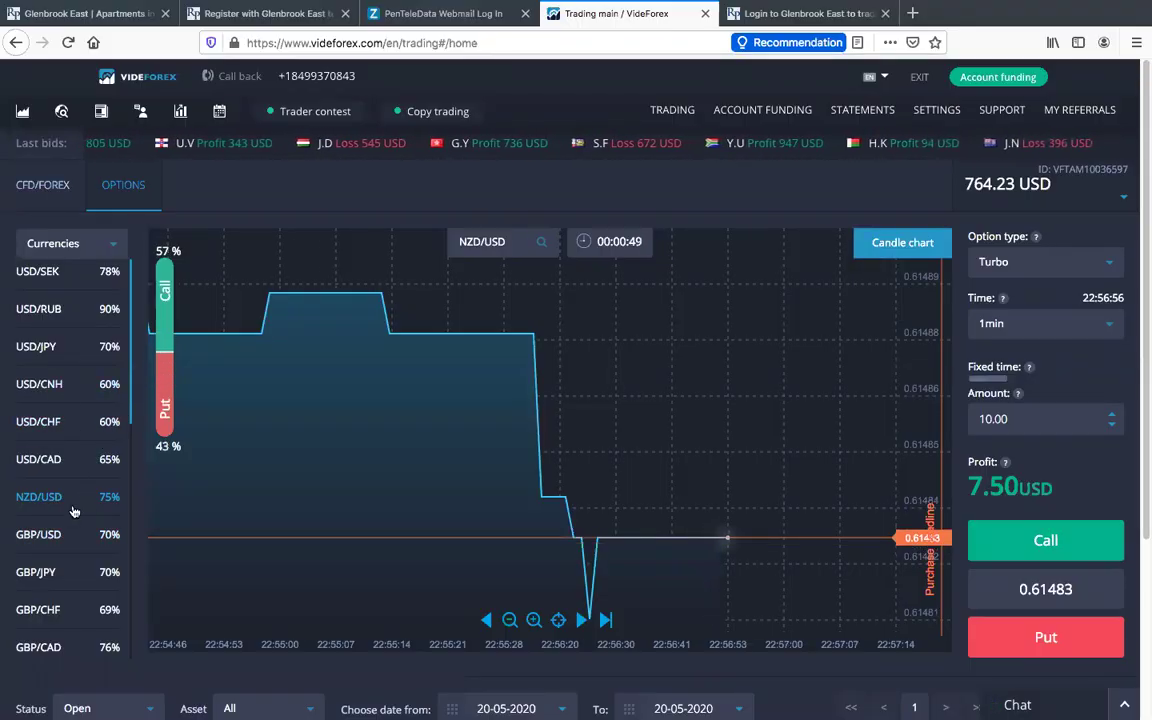
click(57, 535)
mouse_move(576, 716)
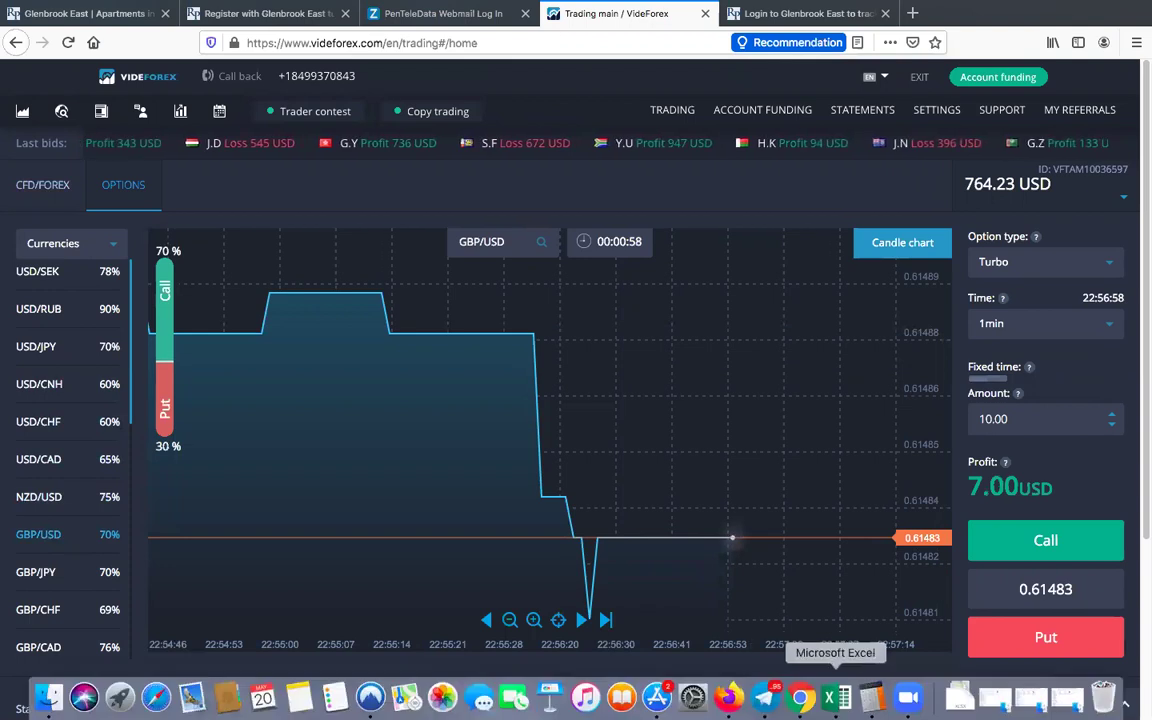
click(801, 710)
Load the FXCM GBPUSD chart in TradingView.
click(74, 78)
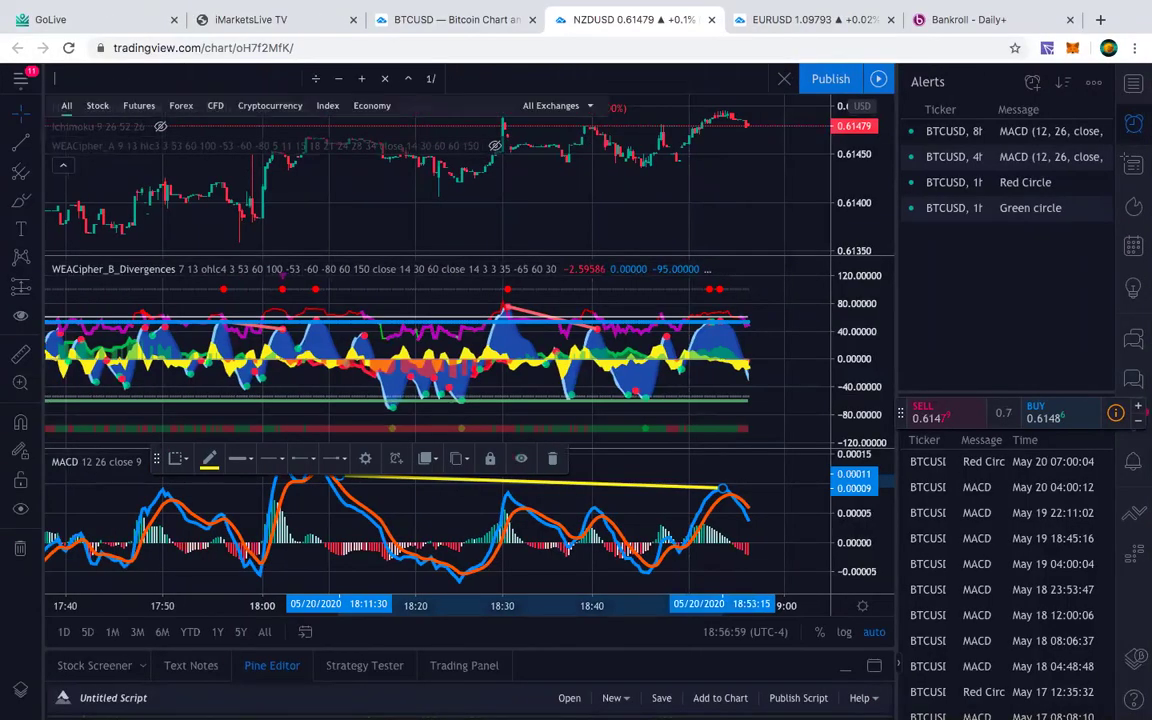
text(GBPUSD)
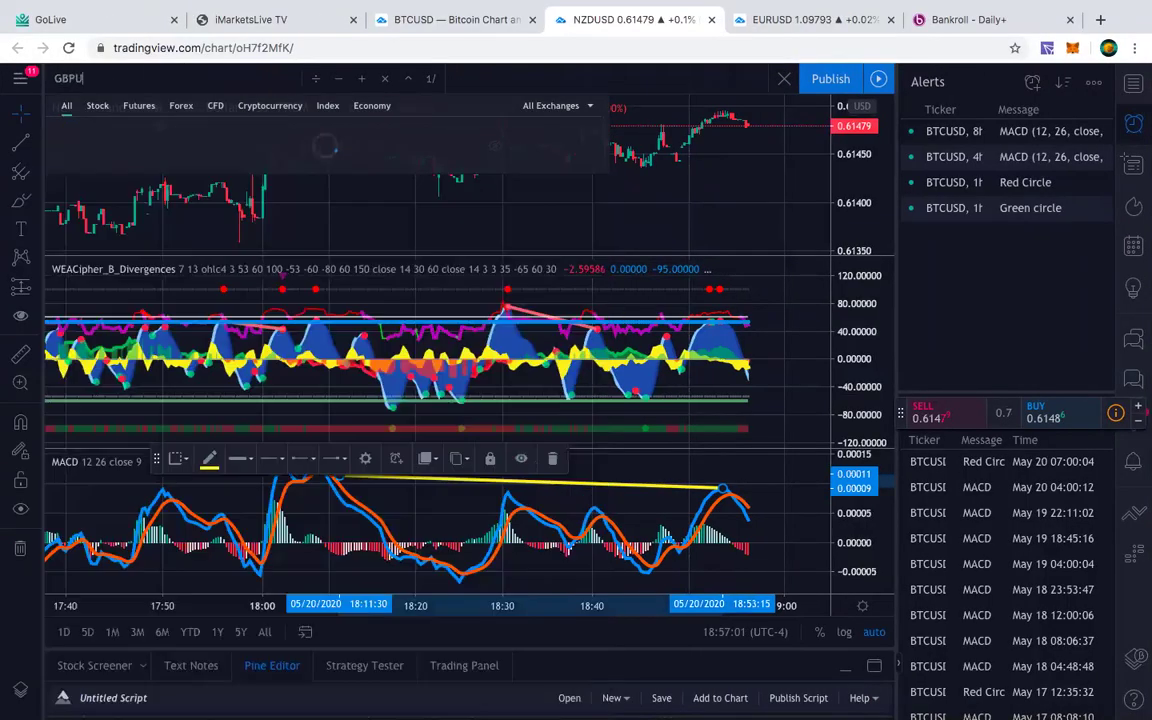
click(125, 130)
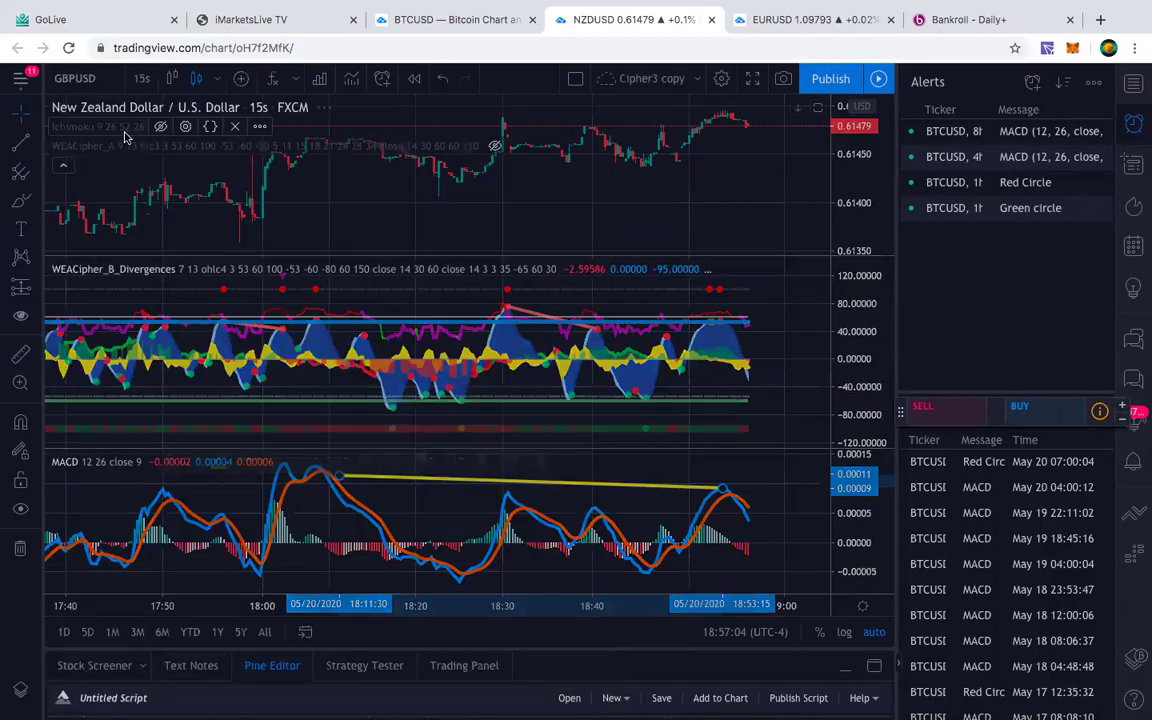
Set the GBP/USD chart to 5-second candles via 30 seconds, then bring up VideForex.
click(142, 79)
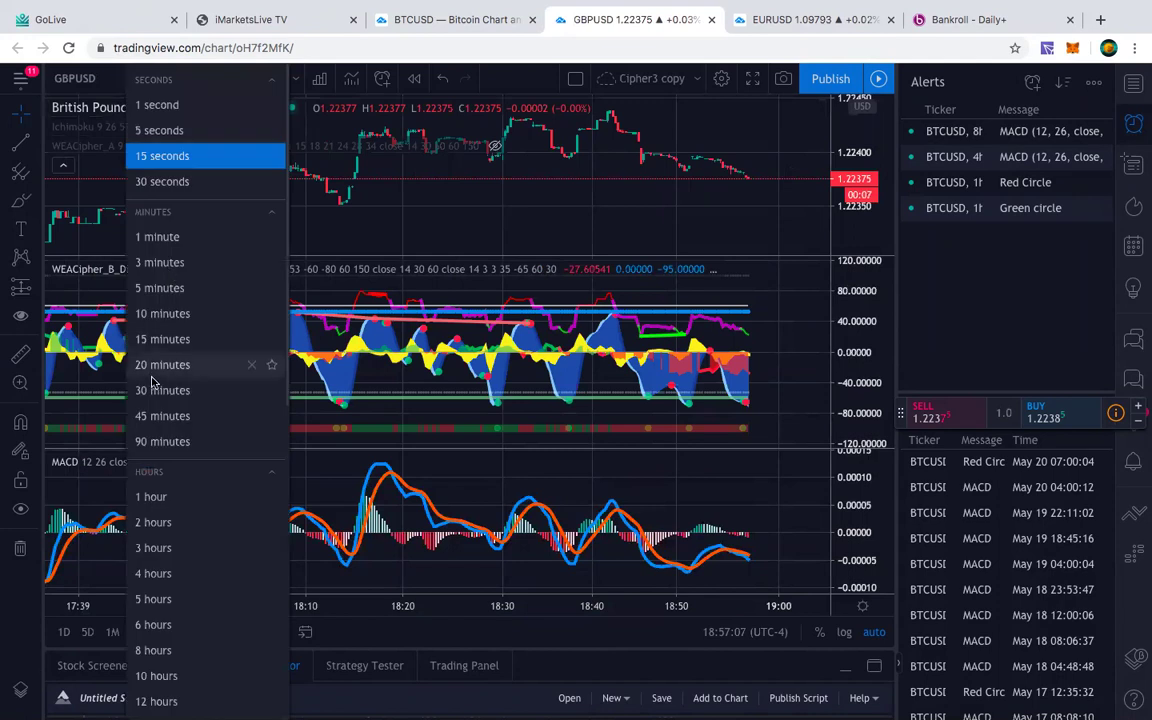
click(152, 183)
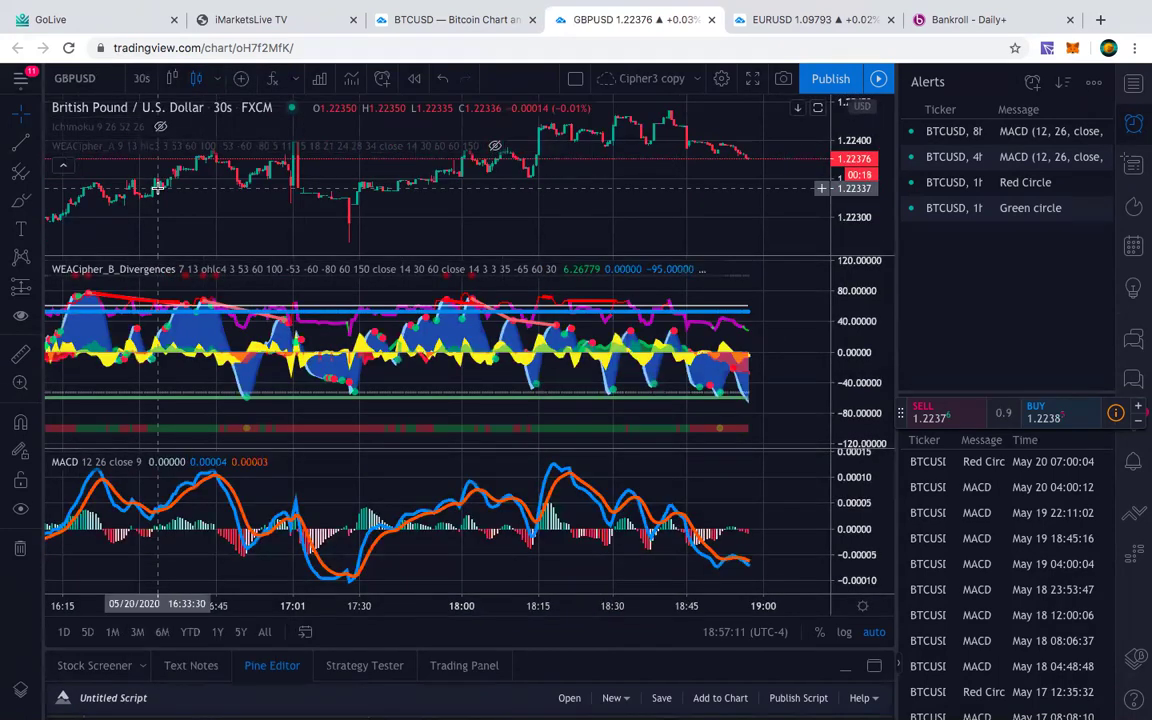
click(141, 79)
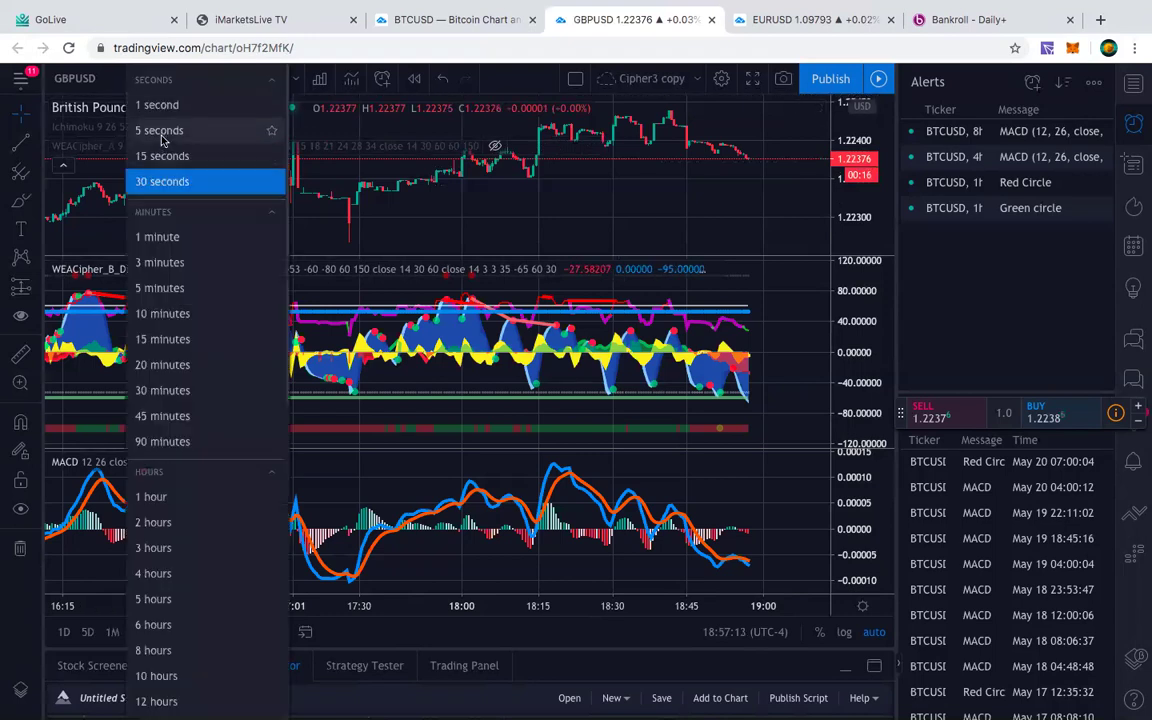
click(160, 134)
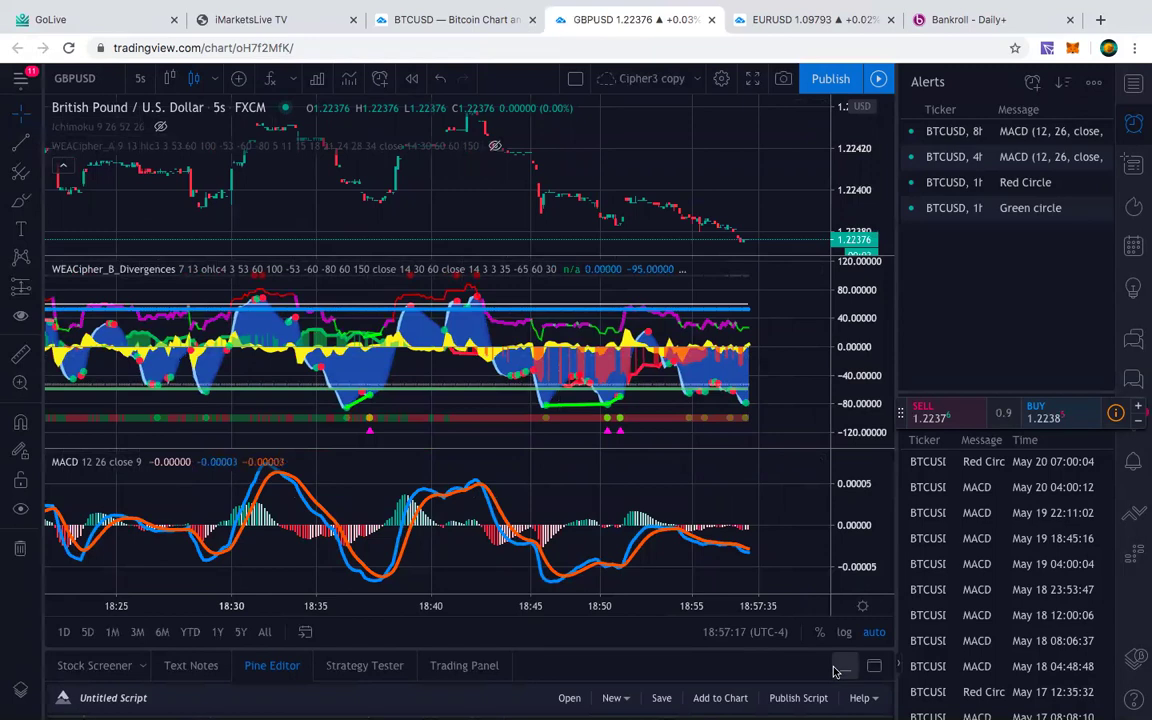
mouse_move(806, 704)
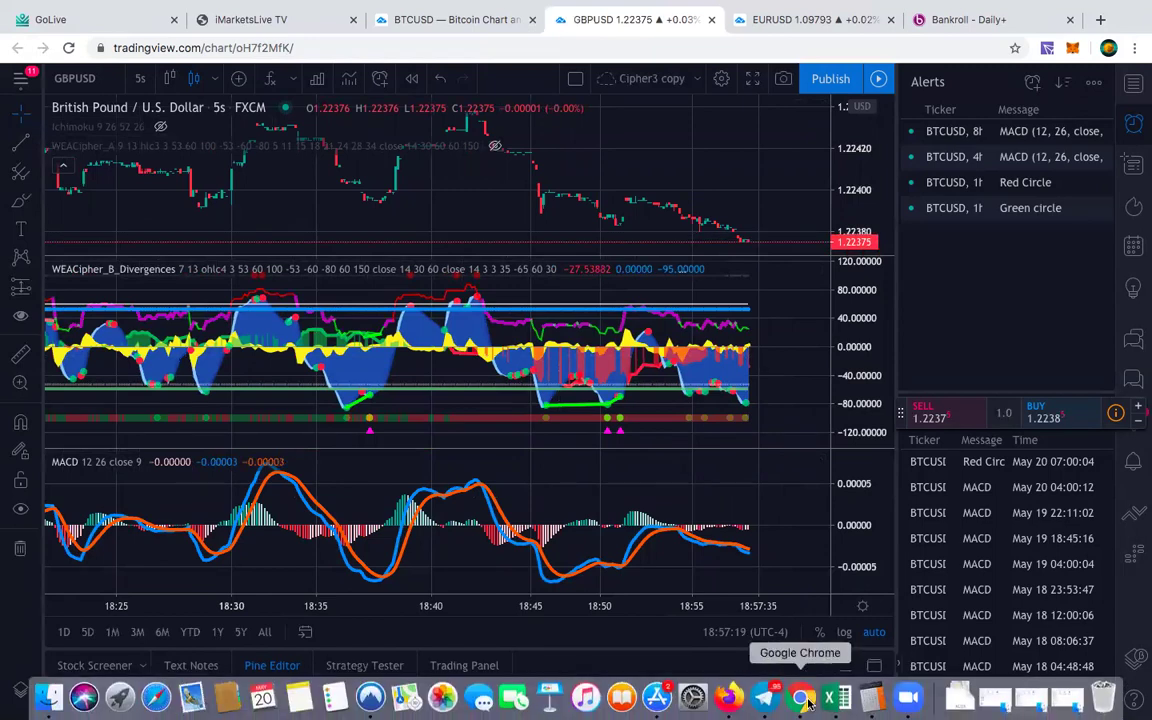
click(726, 700)
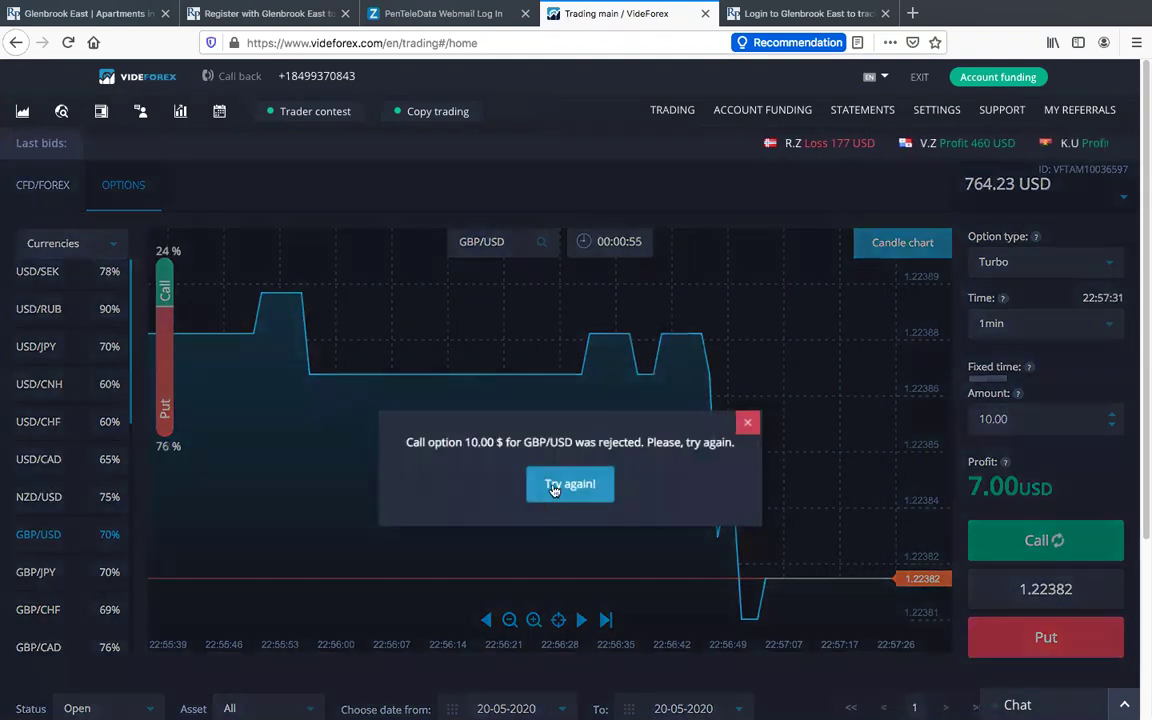
Place two 10-dollar Call trades on GBP/USD after a rejected first attempt, then return to TradingView.
click(562, 487)
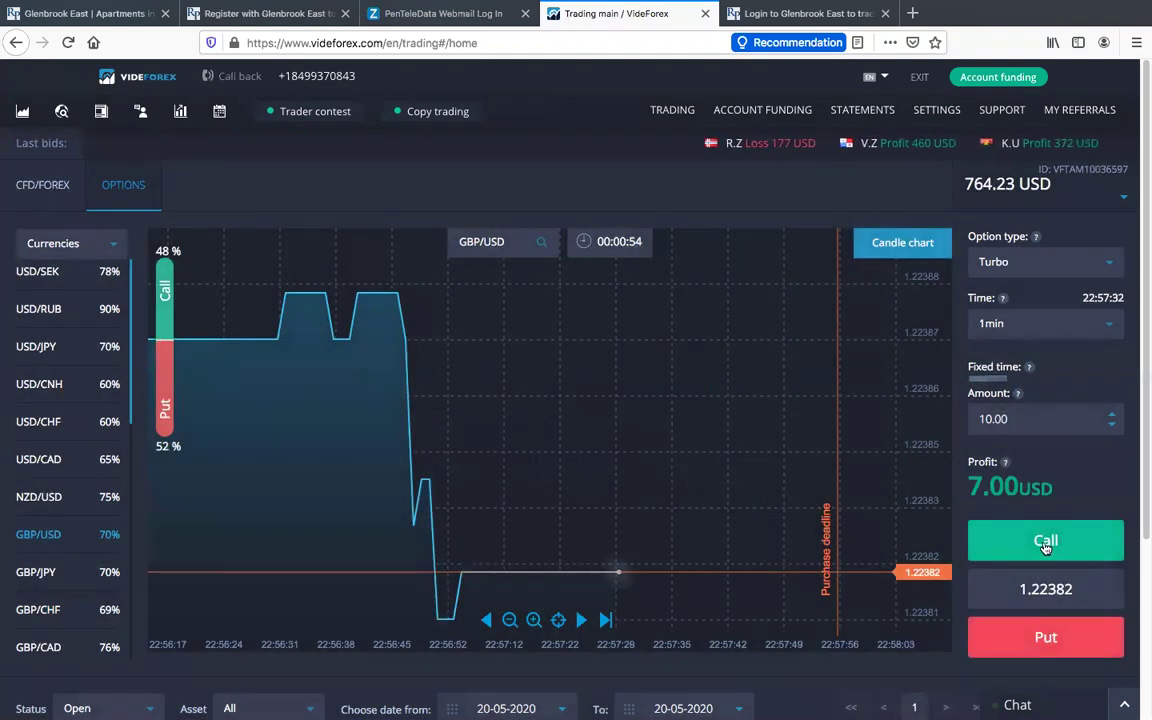
click(1045, 541)
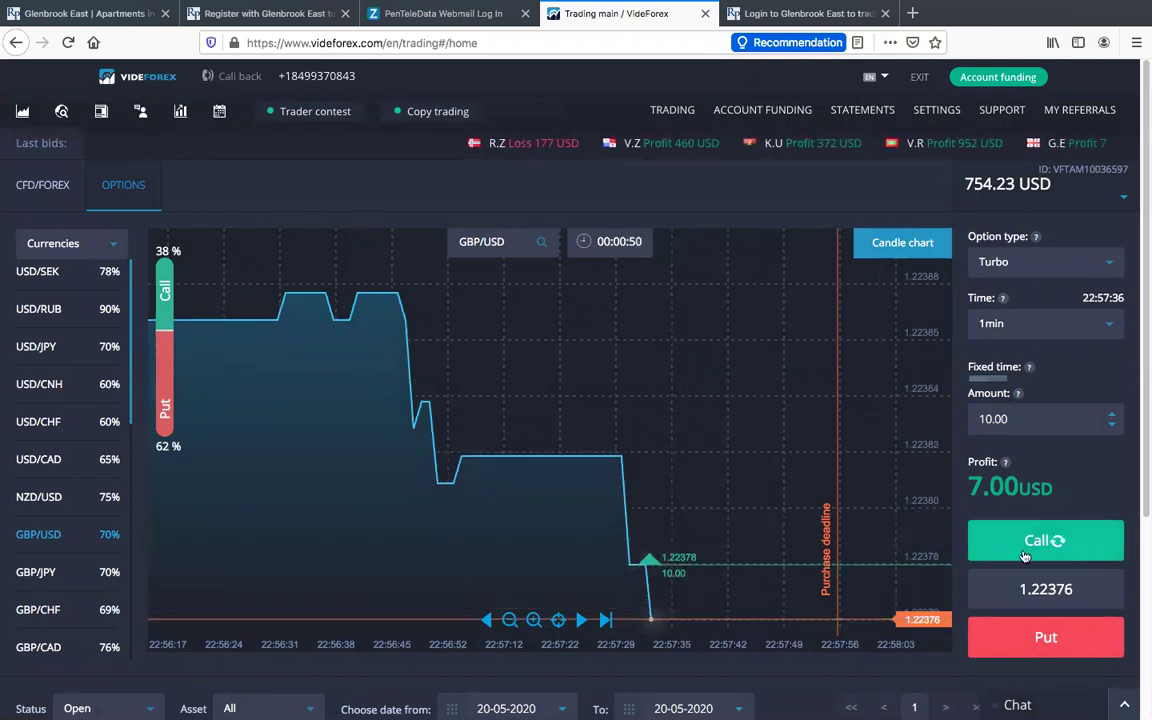
click(1079, 546)
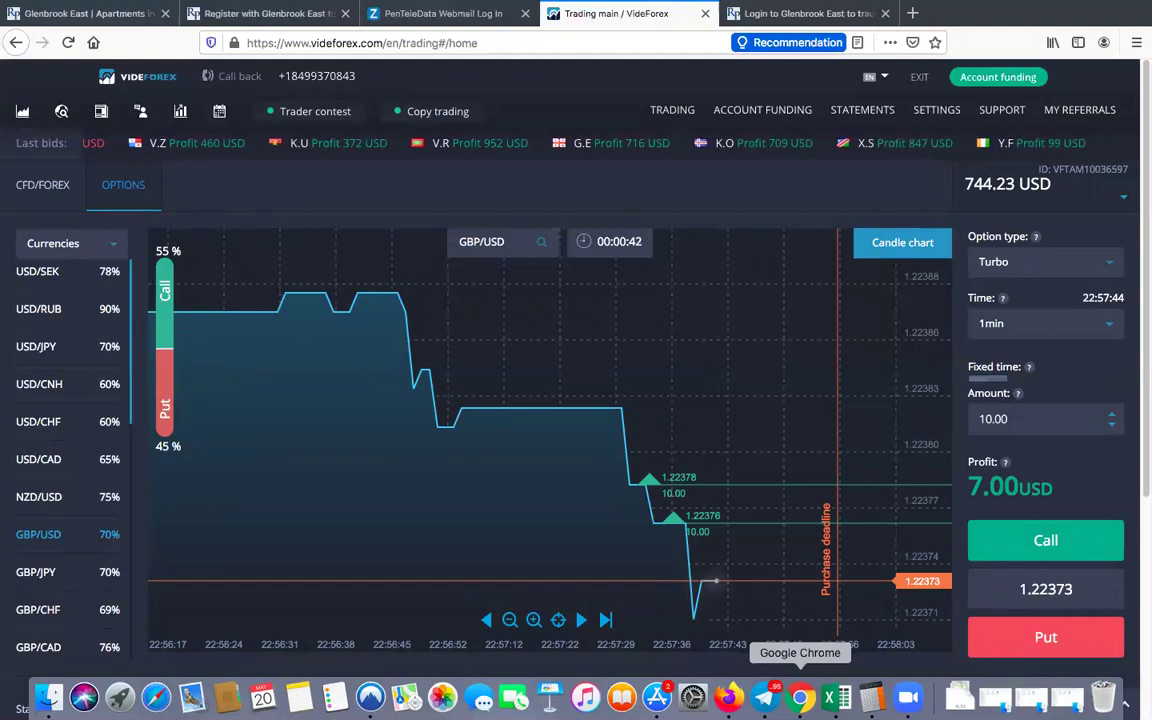
click(811, 699)
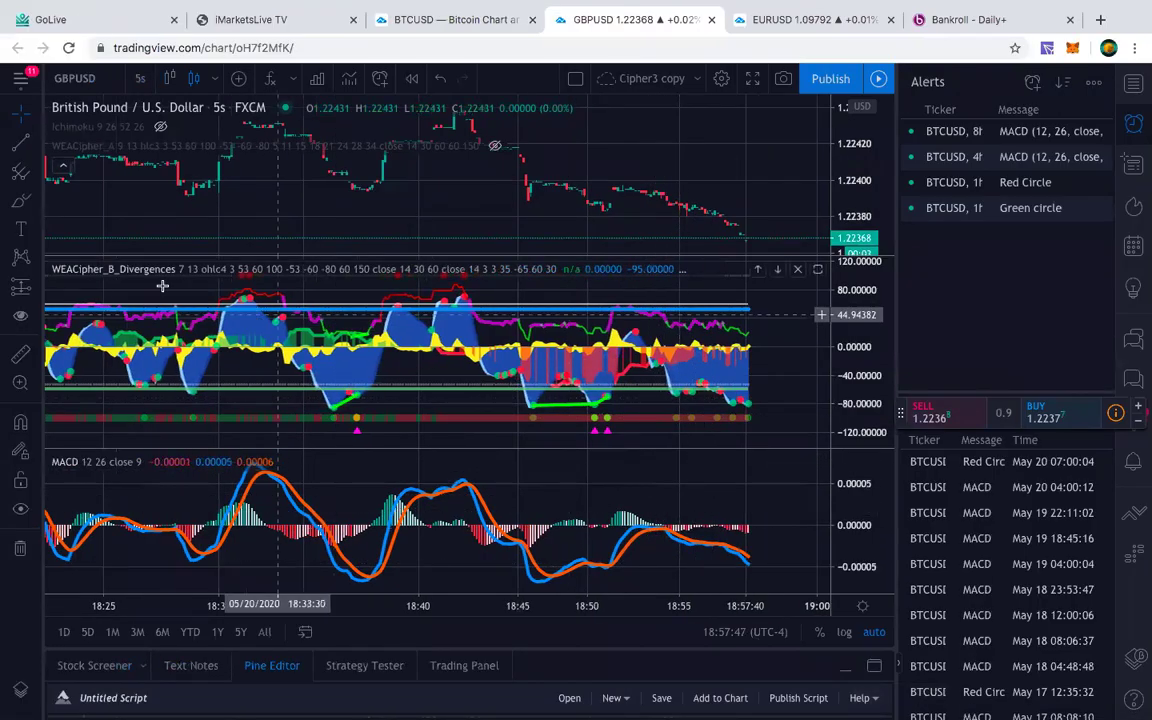
Draw a trend line linking GBP/USD MACD points from about 18:49 to 18:55, then view VideForex.
click(20, 141)
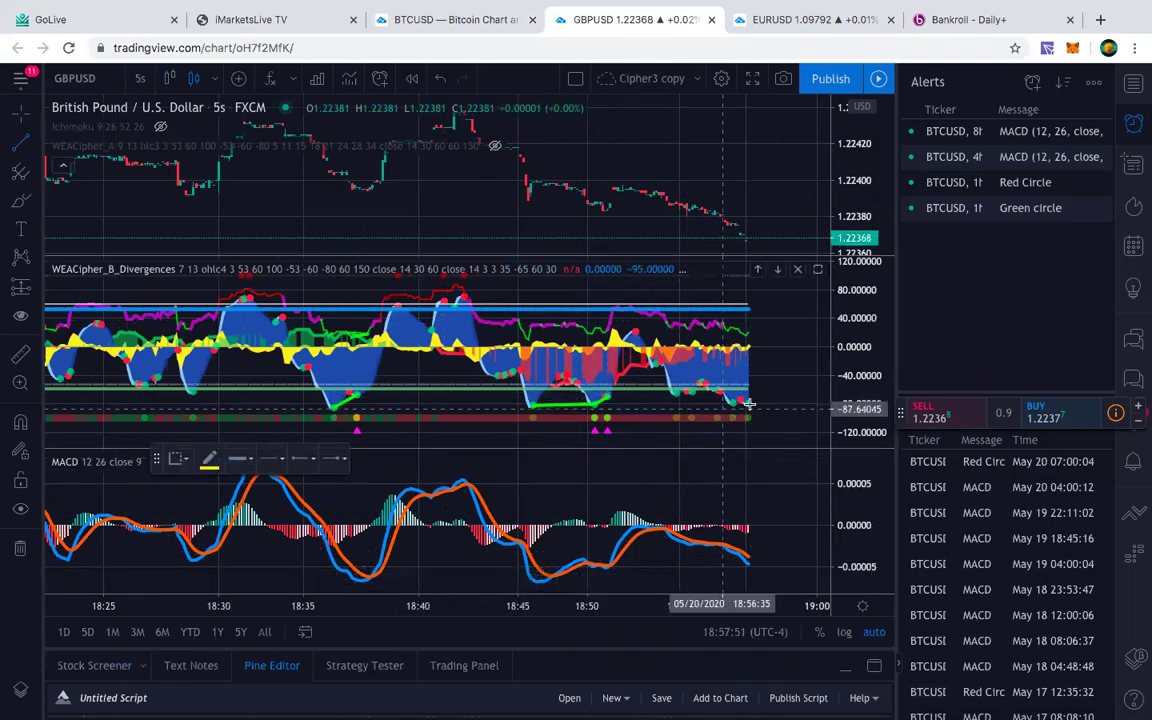
click(138, 78)
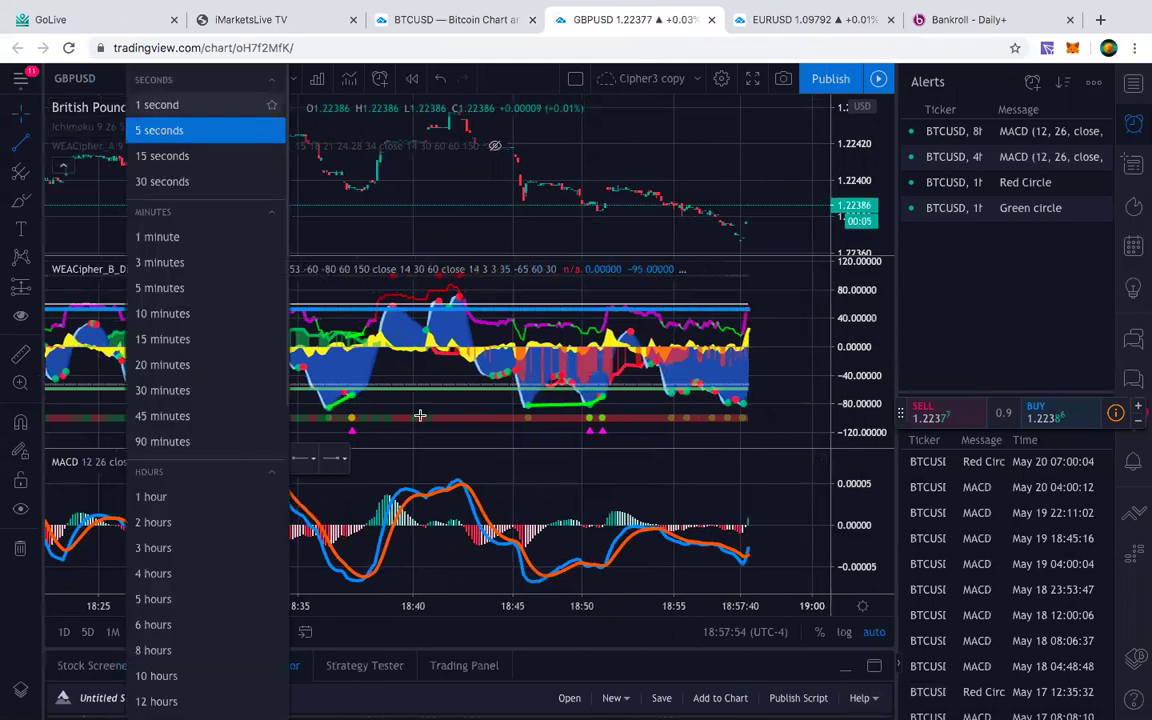
click(563, 486)
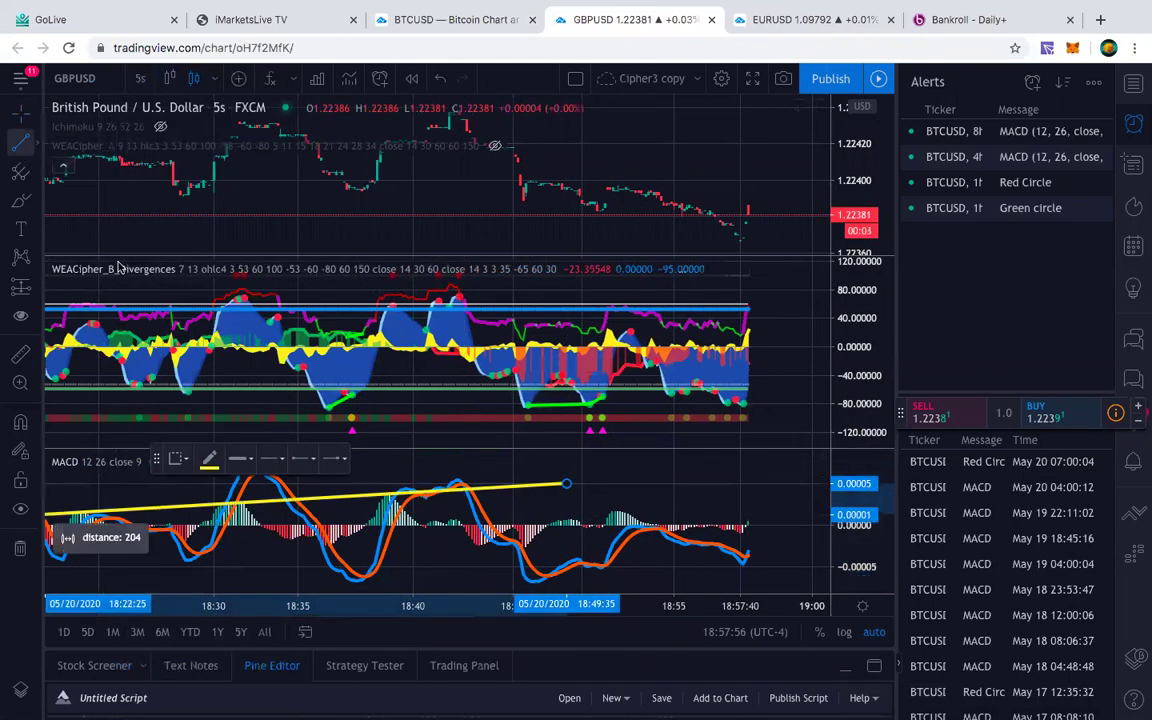
click(33, 143)
click(672, 537)
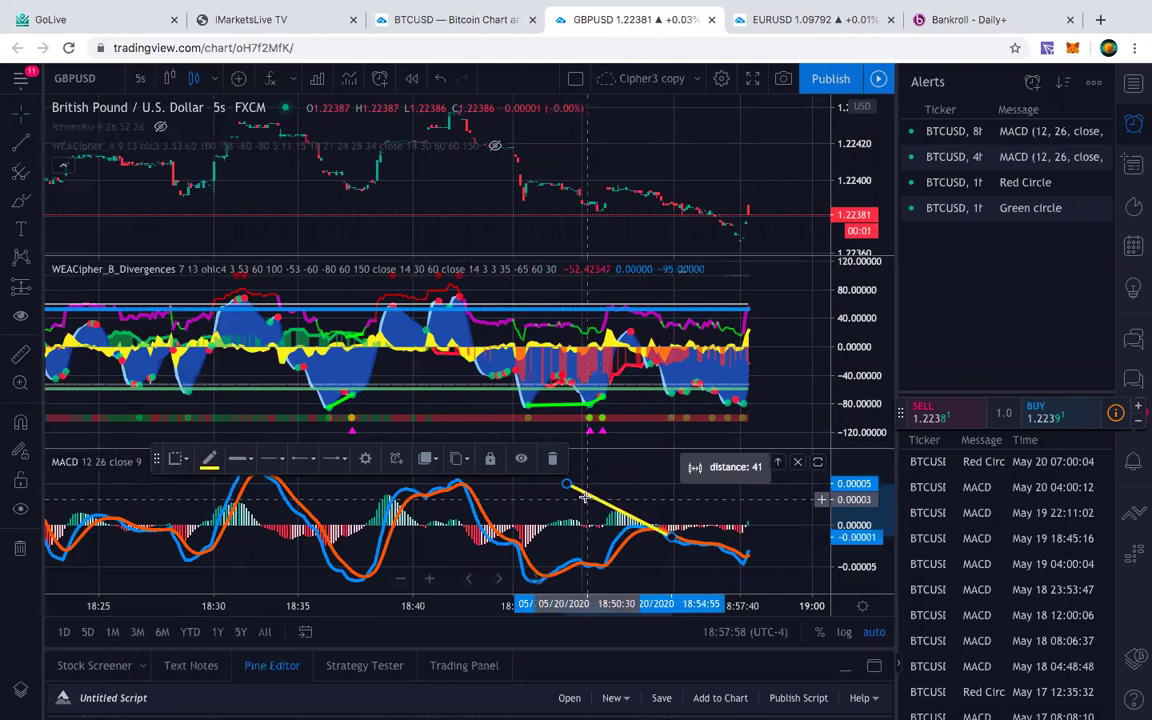
mouse_move(584, 494)
mouse_down()
mouse_move(592, 541)
mouse_move(745, 572)
mouse_up()
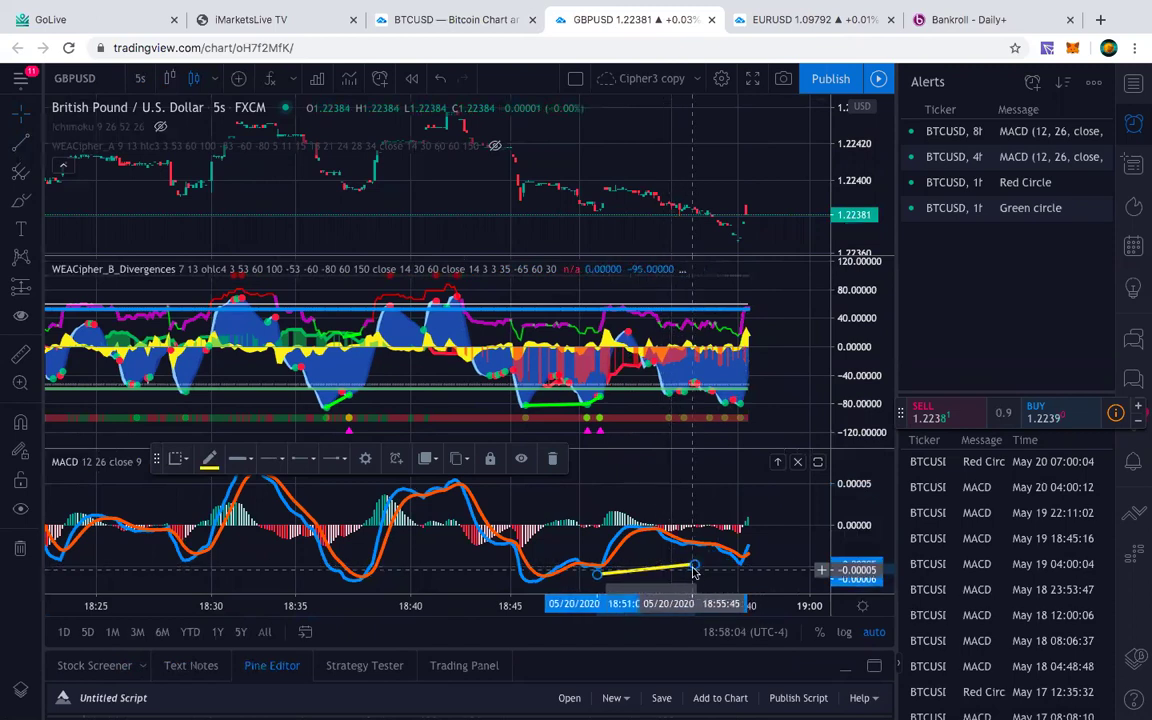
mouse_move(656, 697)
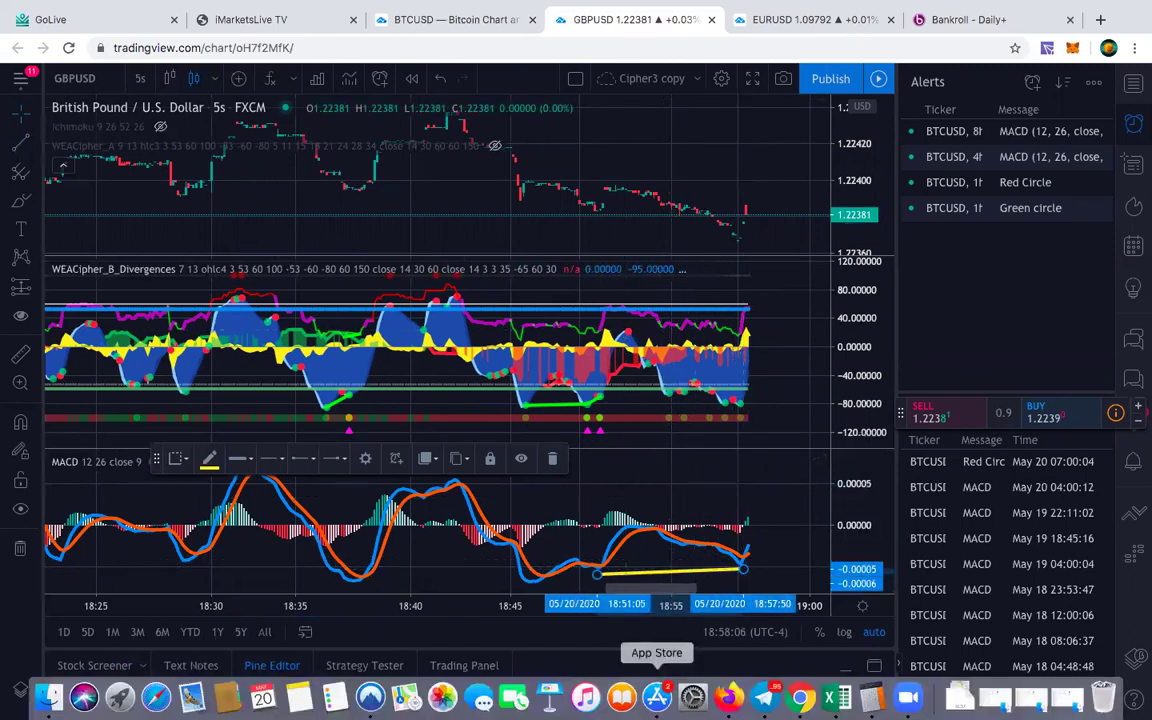
click(724, 698)
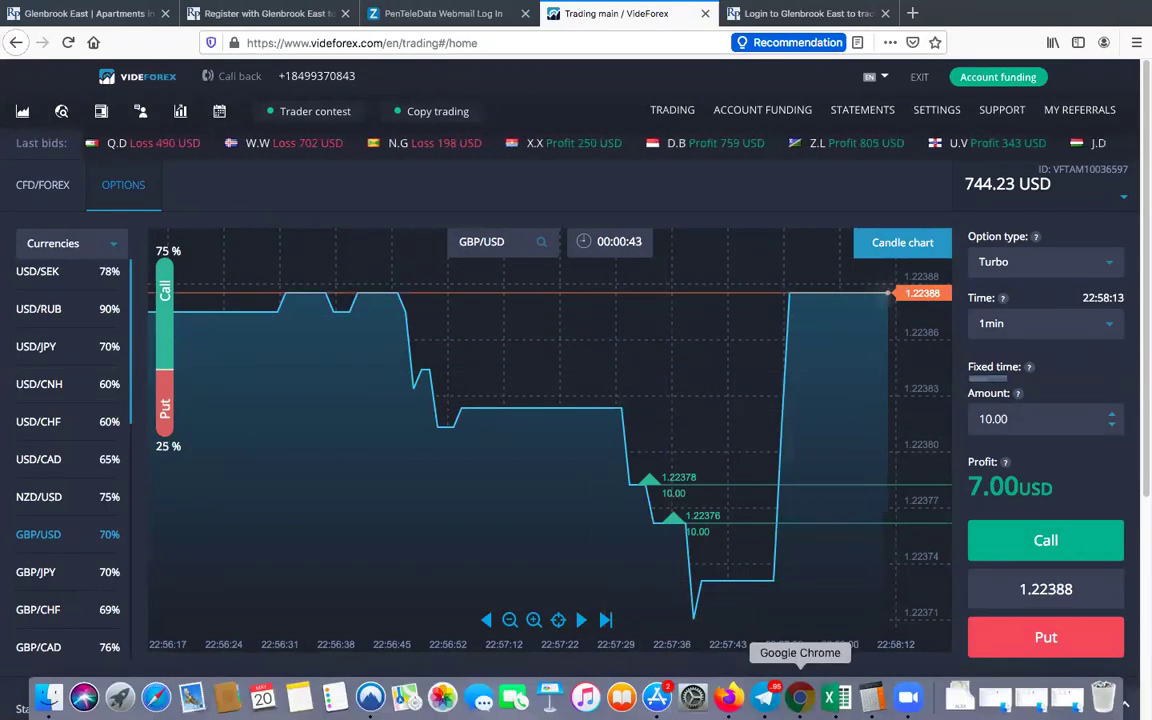
Adjust the MACD trend line's right end, then watch both GBP/USD calls settle at a 778.23 balance.
click(797, 698)
drag(742, 568, 734, 567)
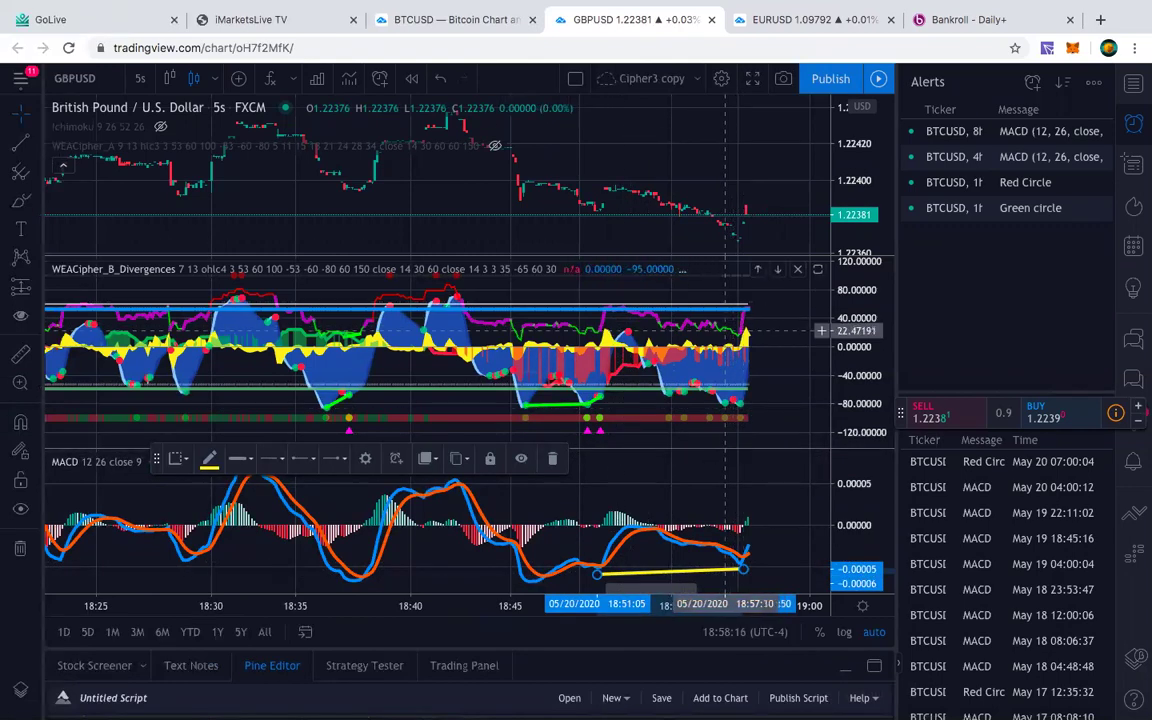
click(730, 698)
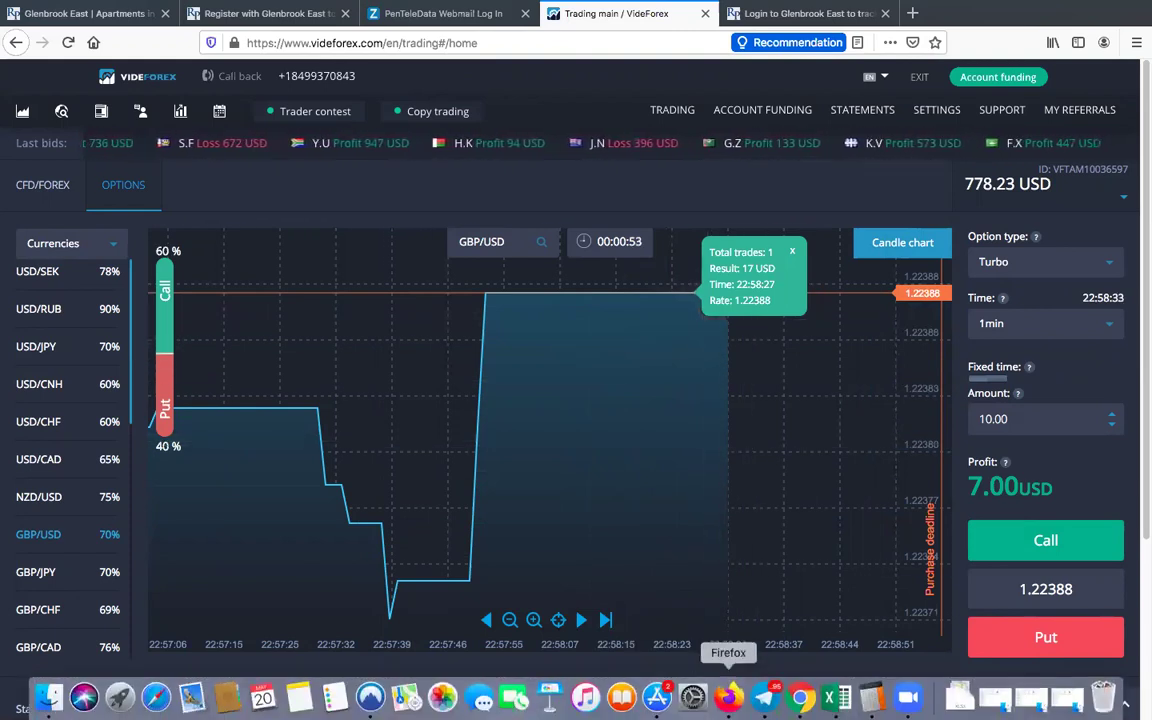
click(801, 697)
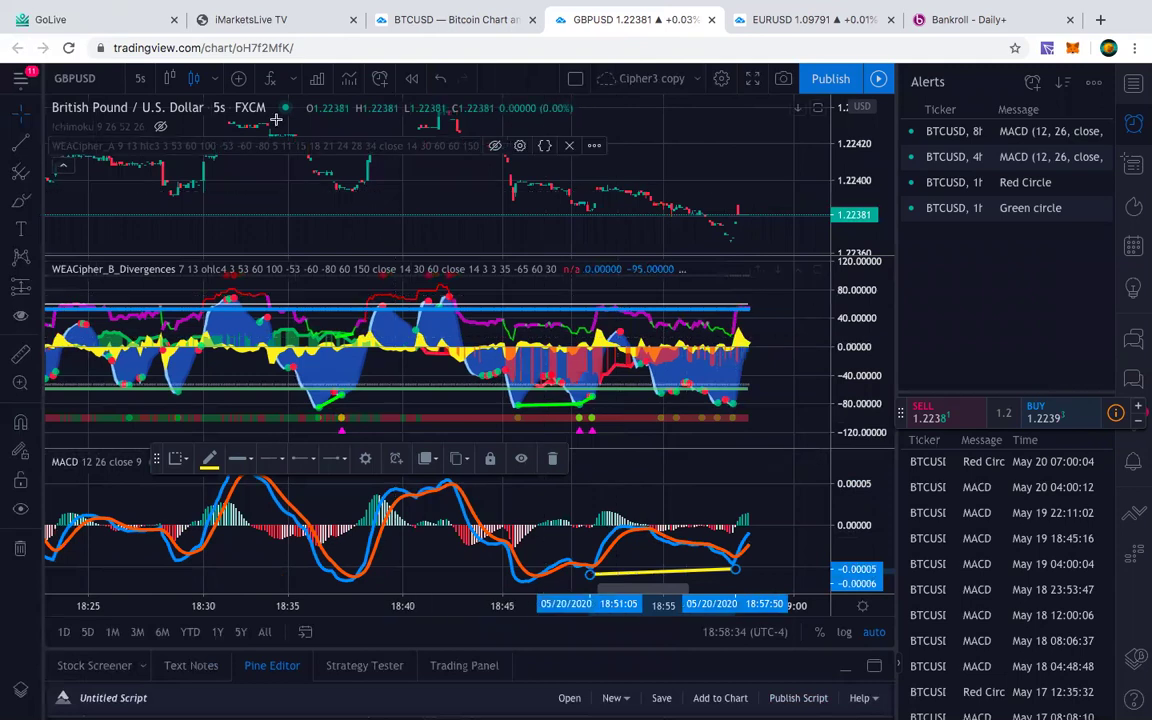
Switch the chart interval to 15-second, then 30-second candles.
click(140, 78)
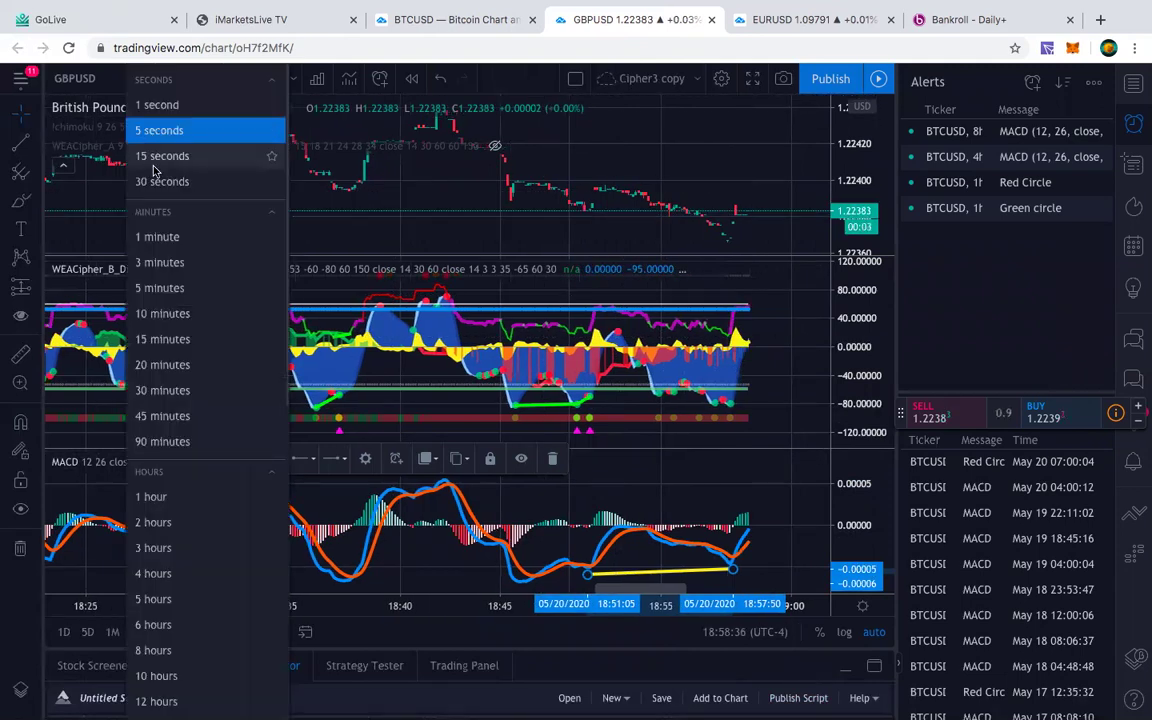
click(155, 166)
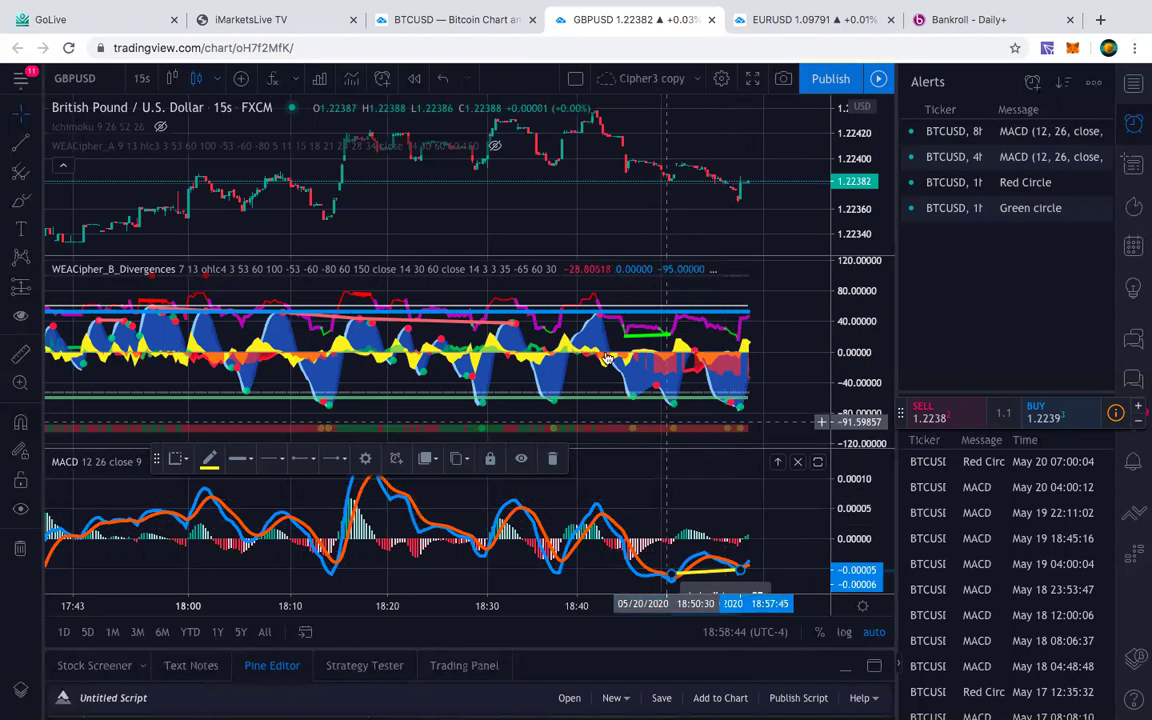
click(148, 78)
click(165, 176)
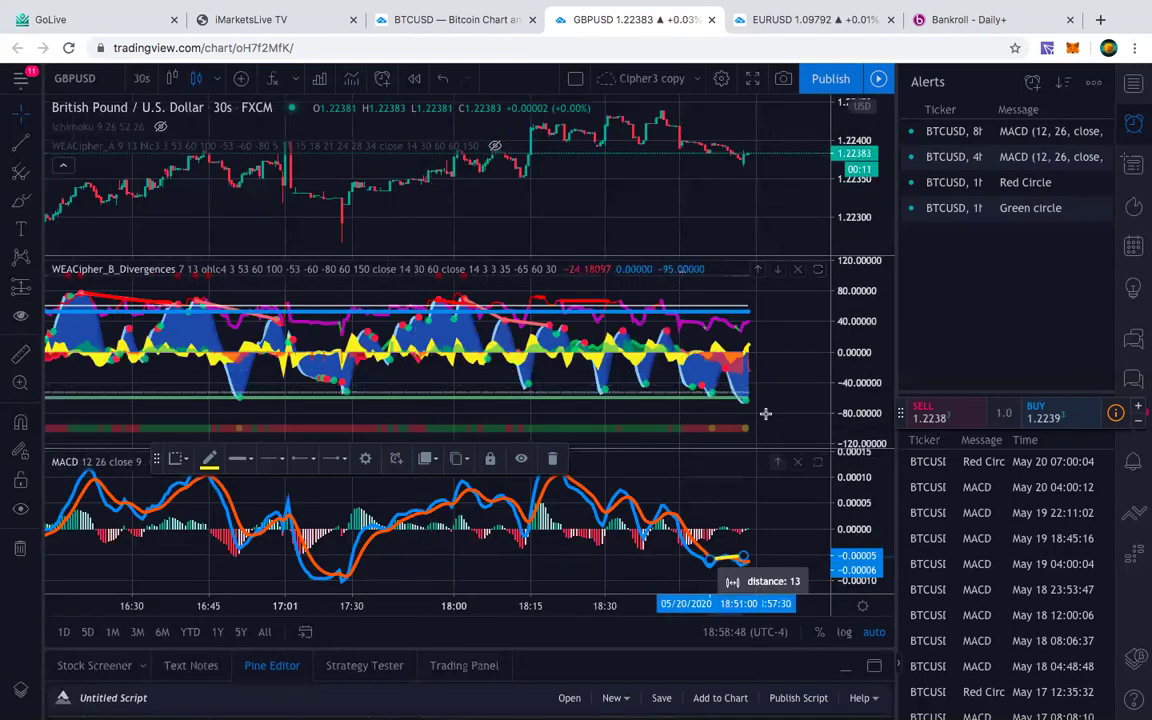
mouse_move(98, 126)
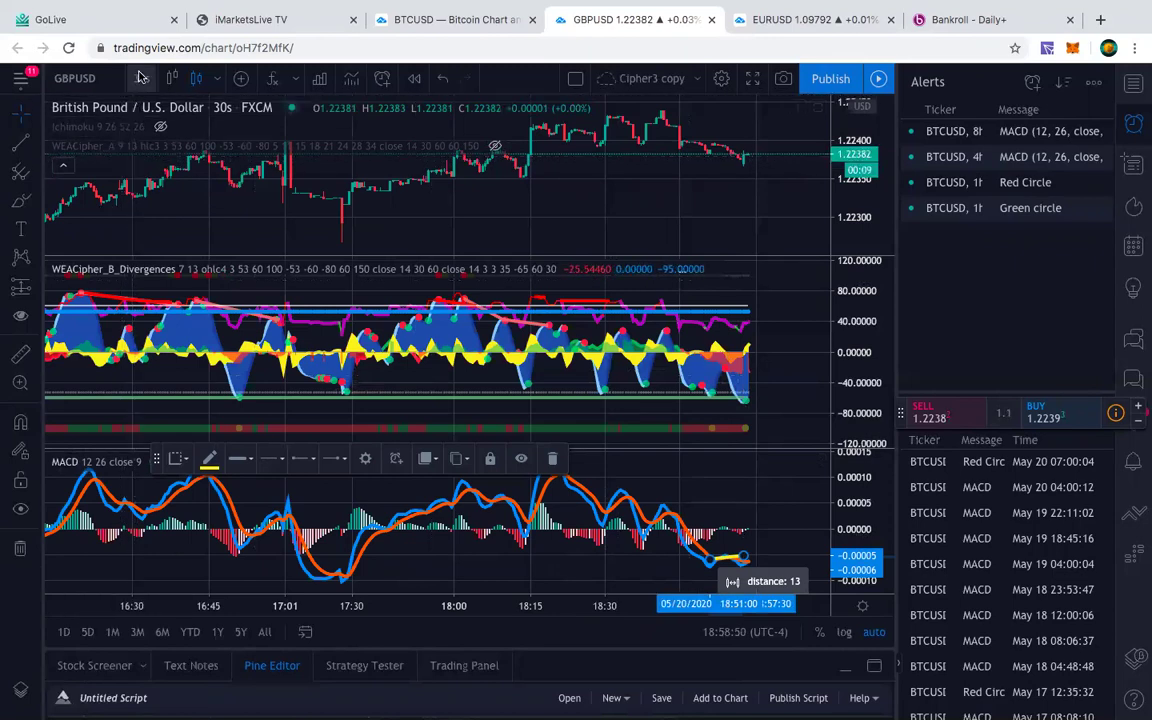
Change the chart symbol to EURAUD, then to USDJPY.
click(104, 78)
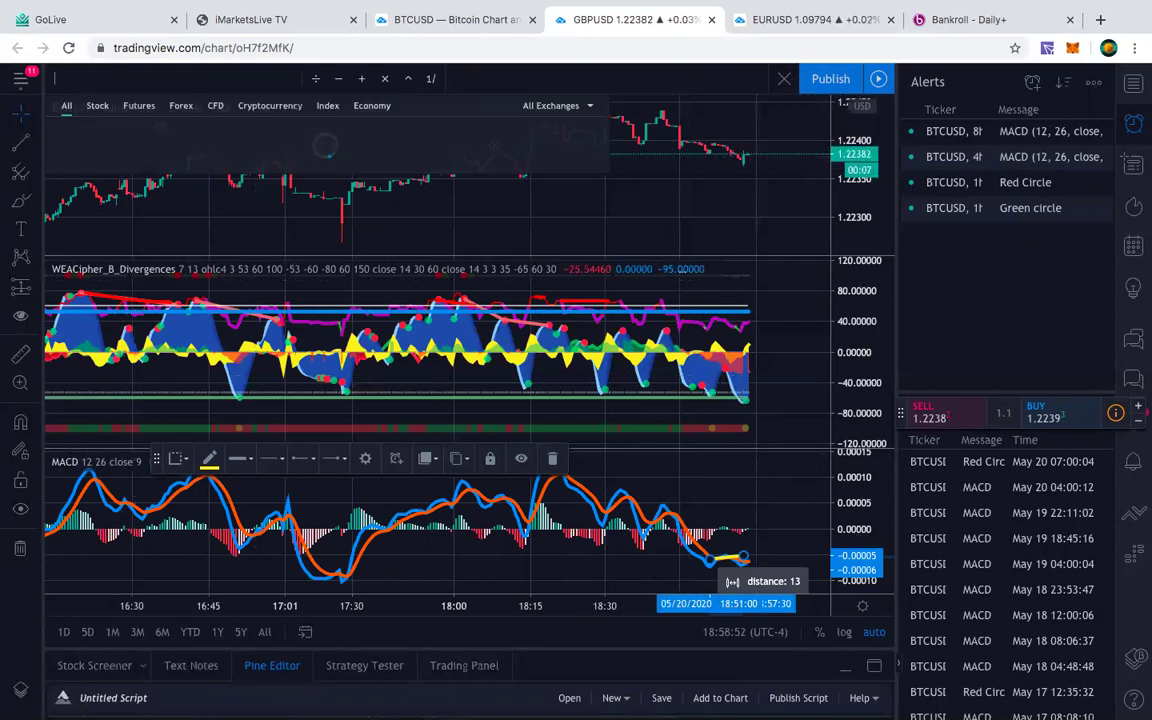
scroll(112, 600, down, 1)
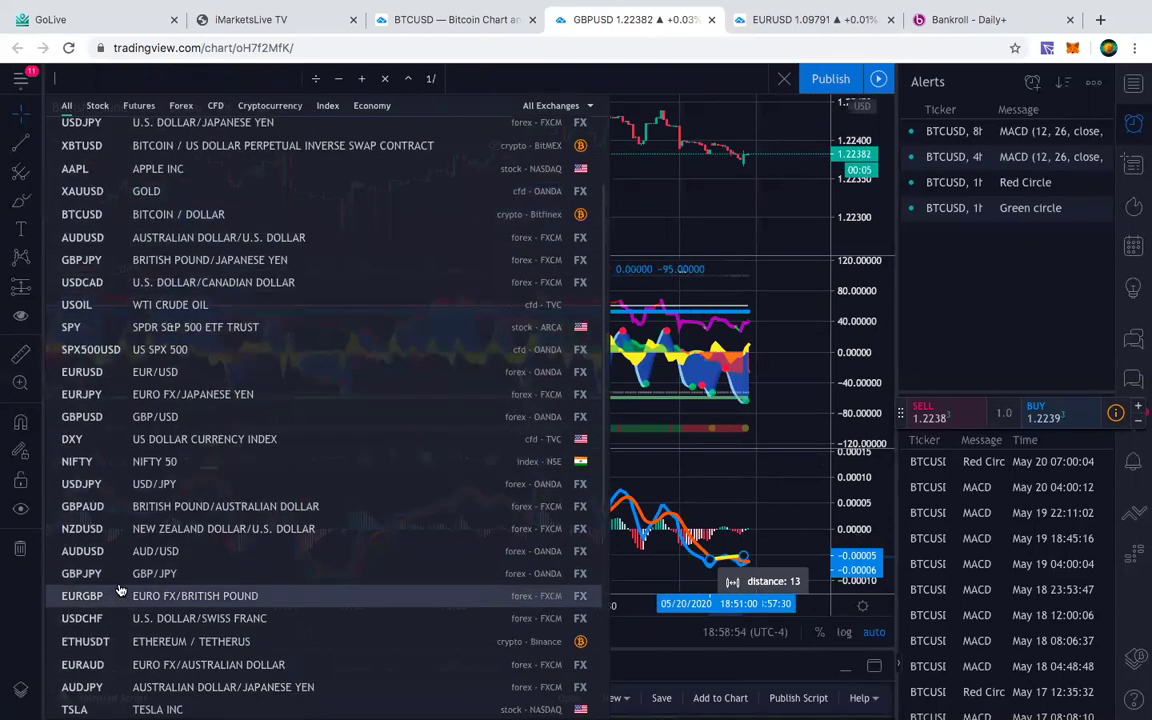
scroll(118, 615, down, 1)
scroll(123, 635, down, 1)
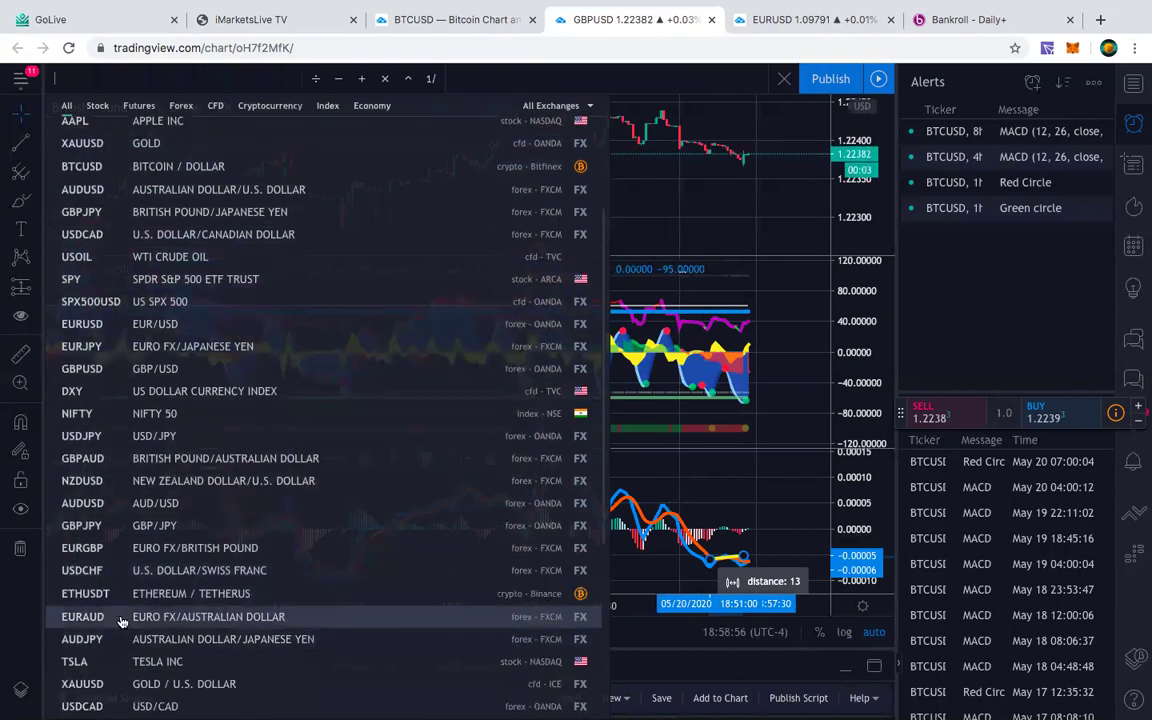
click(121, 622)
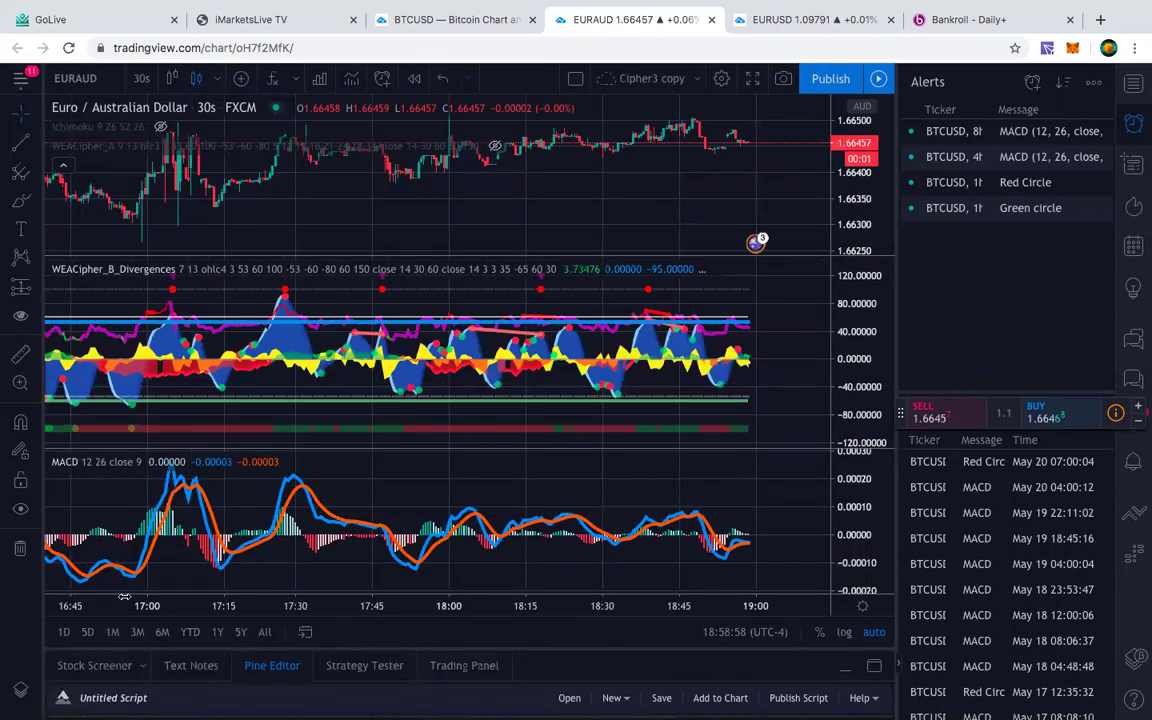
click(117, 79)
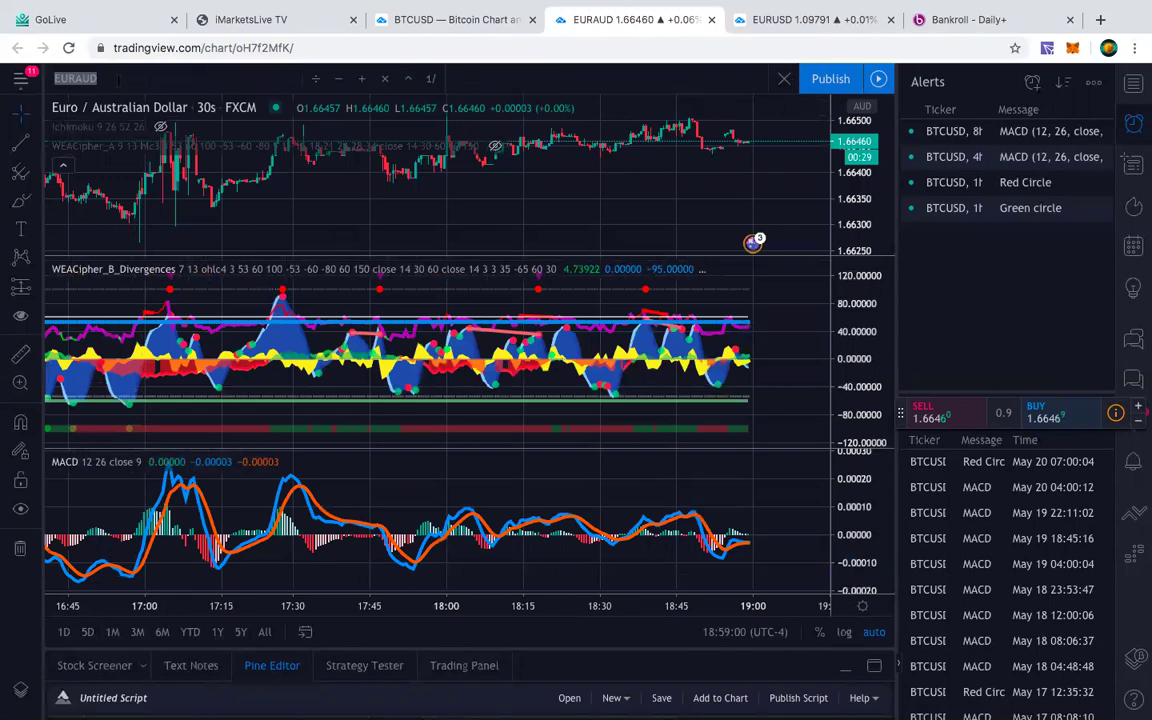
key(BackSpace)
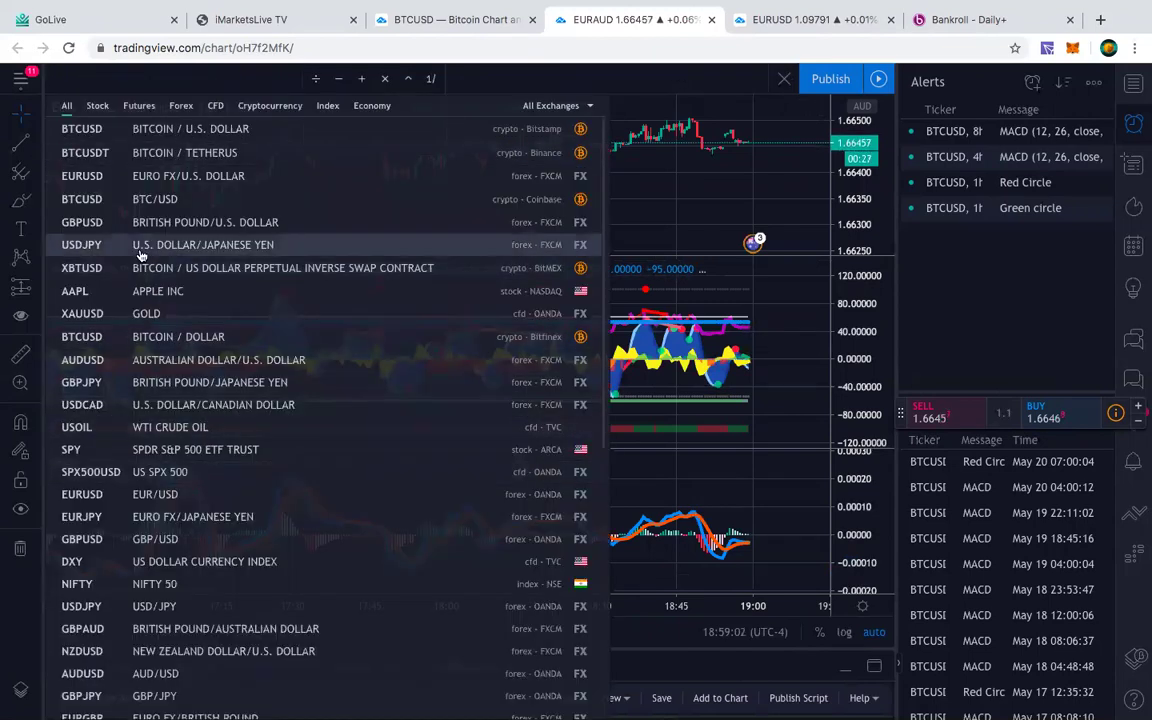
click(141, 250)
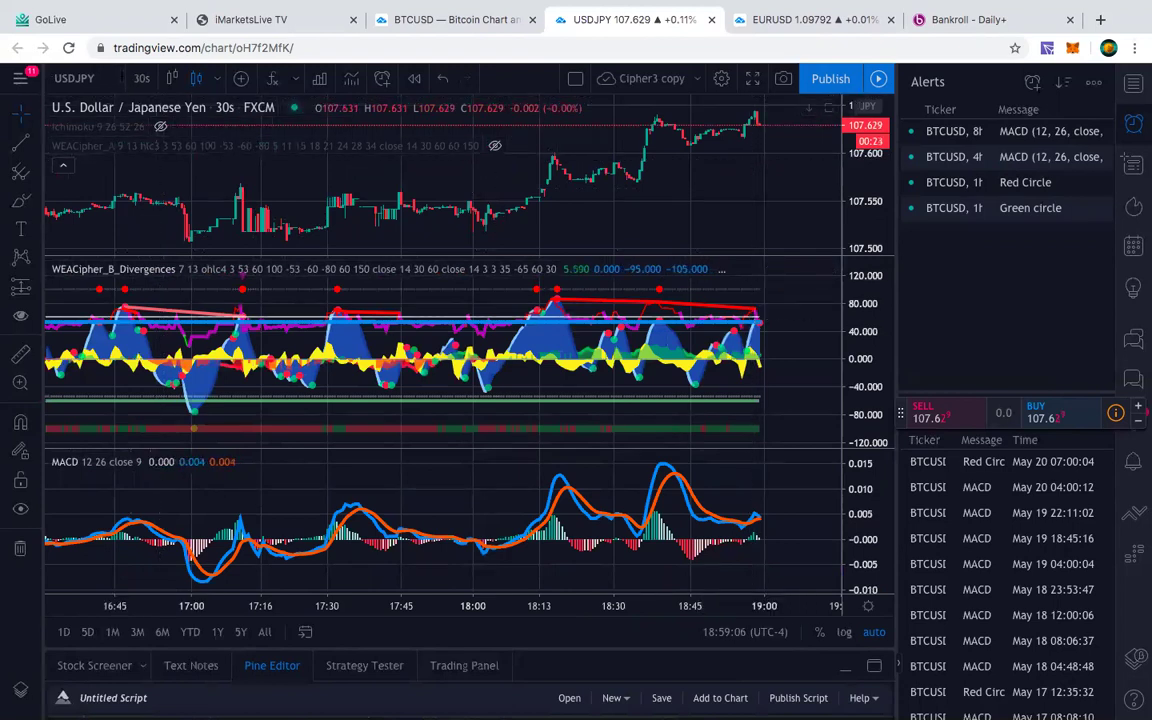
Draw a trend line across the two latest USD/JPY MACD peaks.
click(20, 143)
click(673, 468)
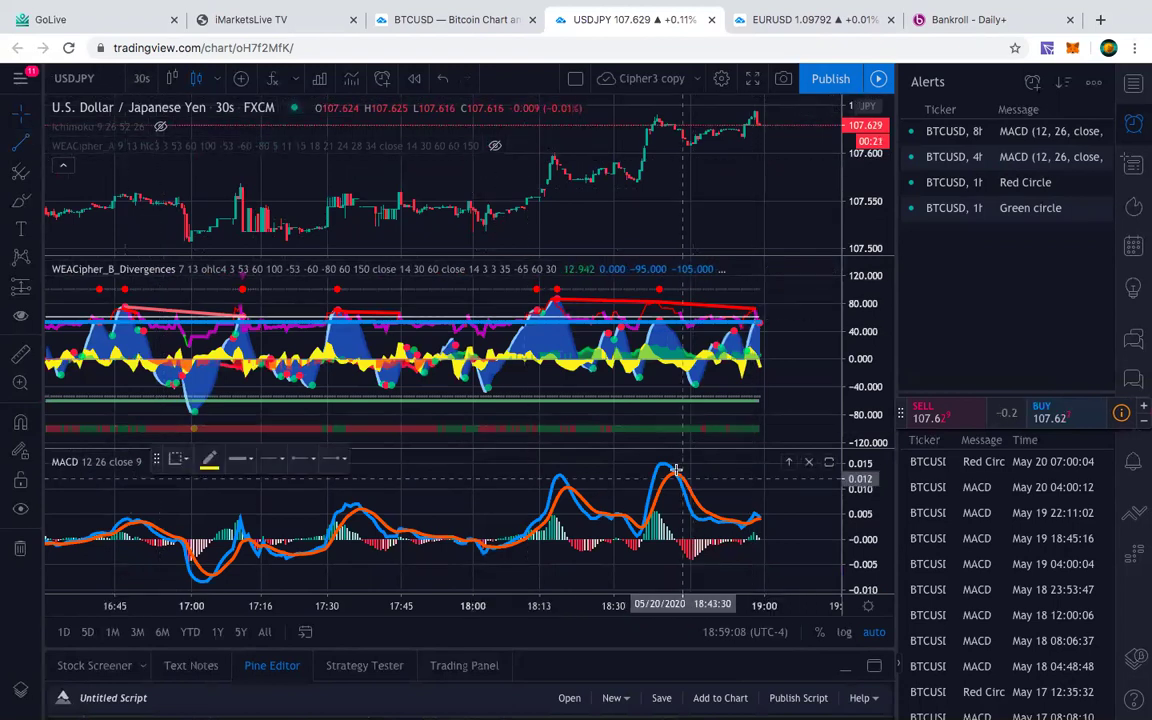
click(760, 512)
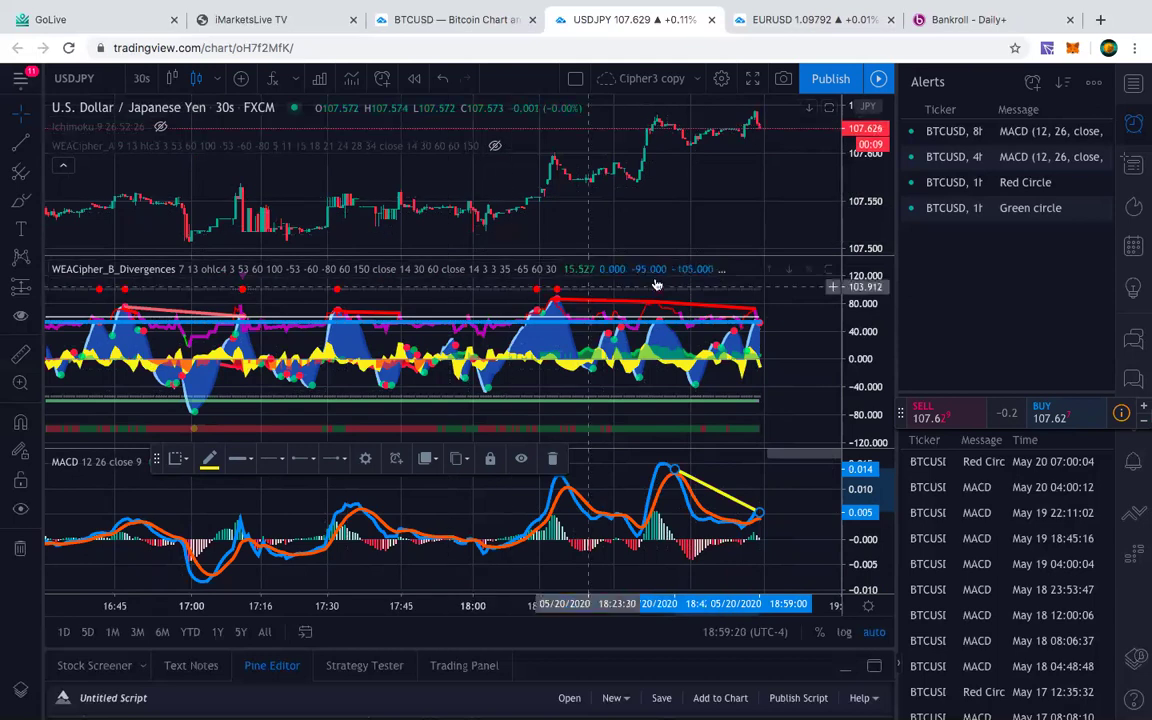
Cycle intervals through 15s and 1m back to 30s, realigning the yellow line on the MACD peaks.
click(141, 78)
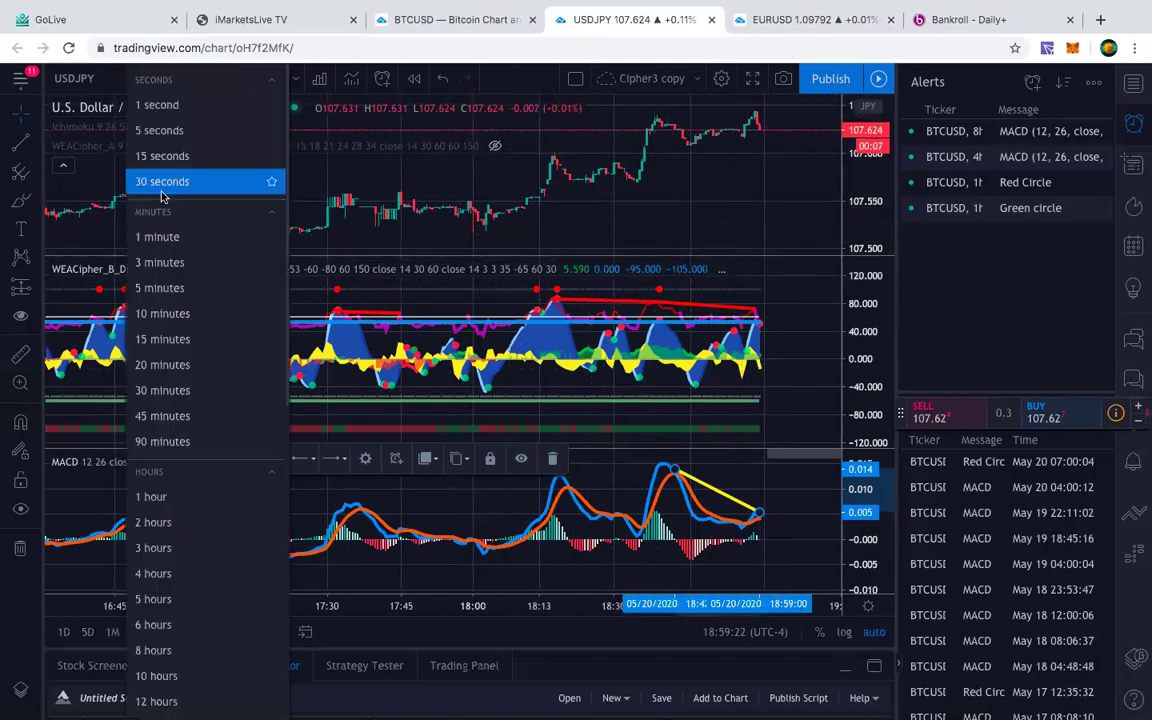
click(167, 159)
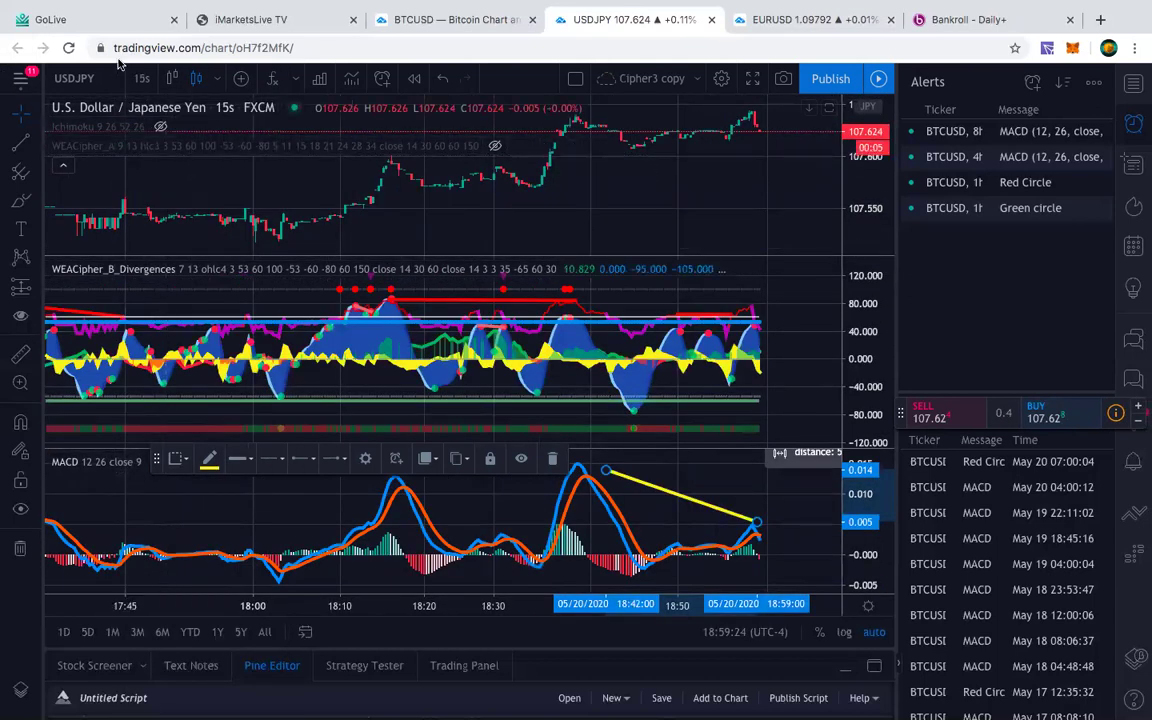
click(141, 78)
click(160, 234)
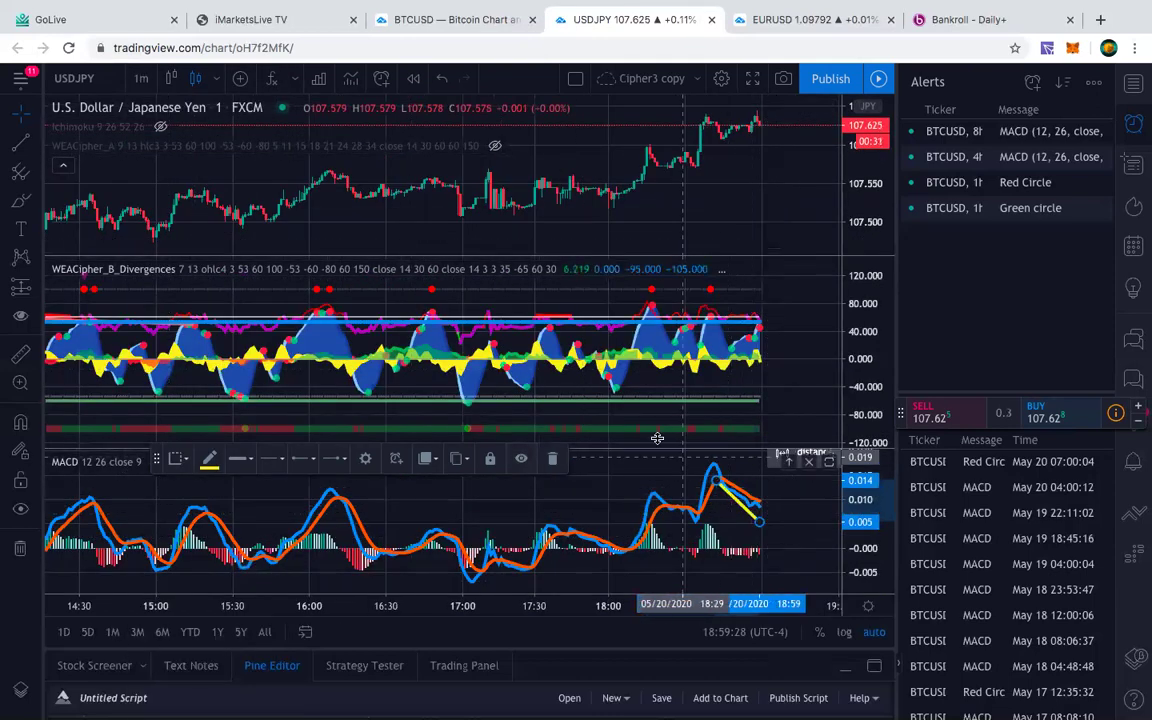
click(745, 515)
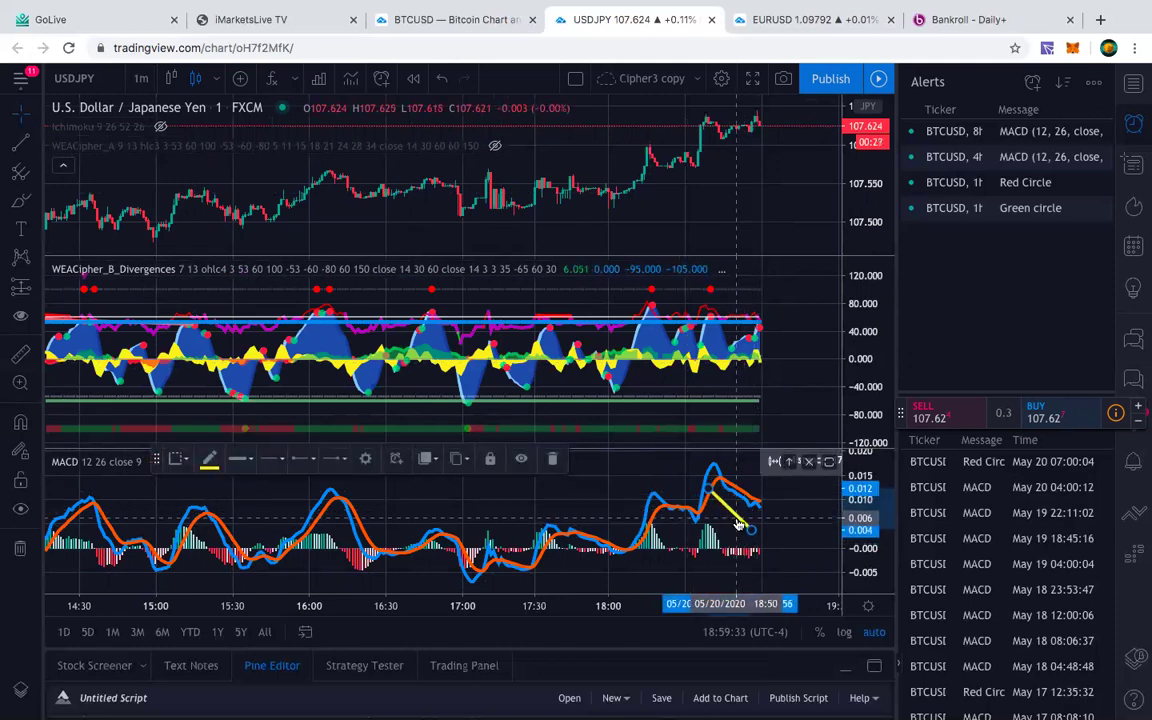
click(140, 79)
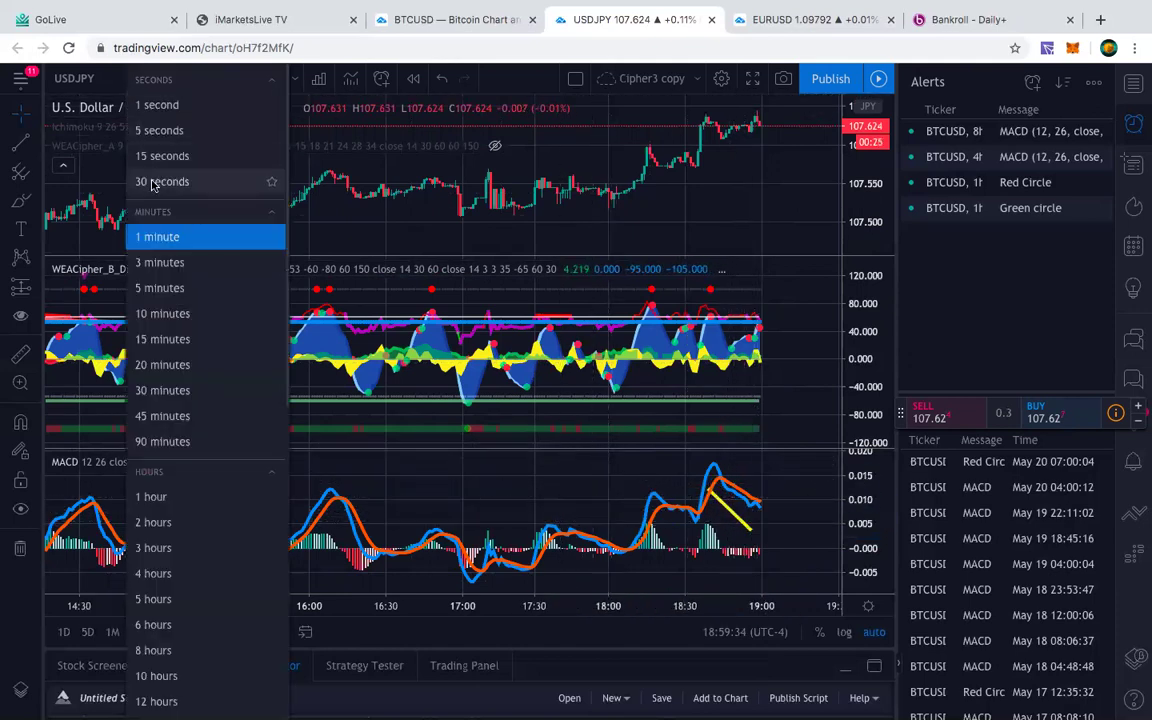
click(154, 180)
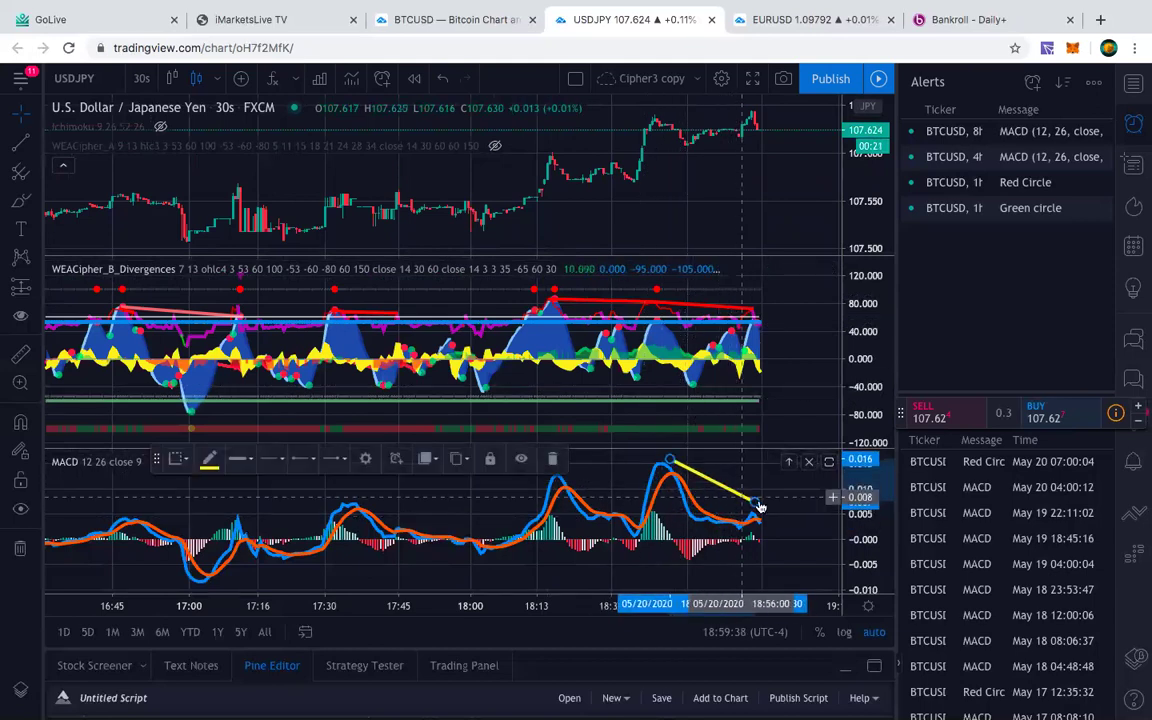
drag(720, 512, 754, 502)
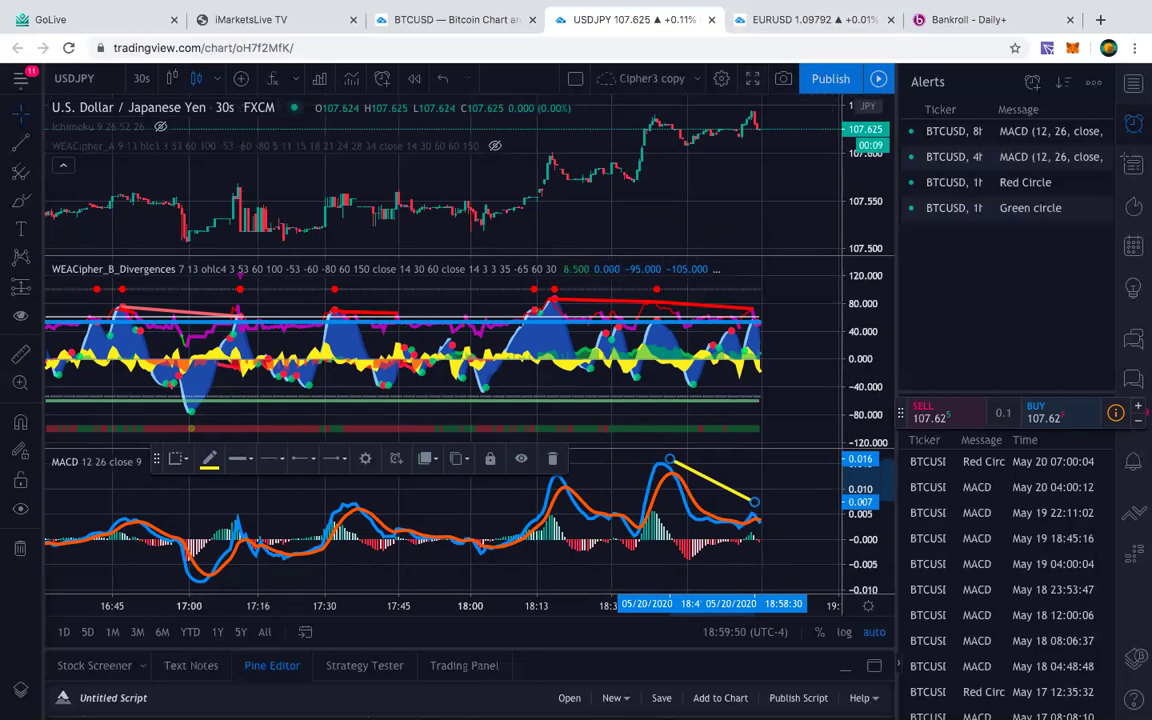
mouse_move(728, 712)
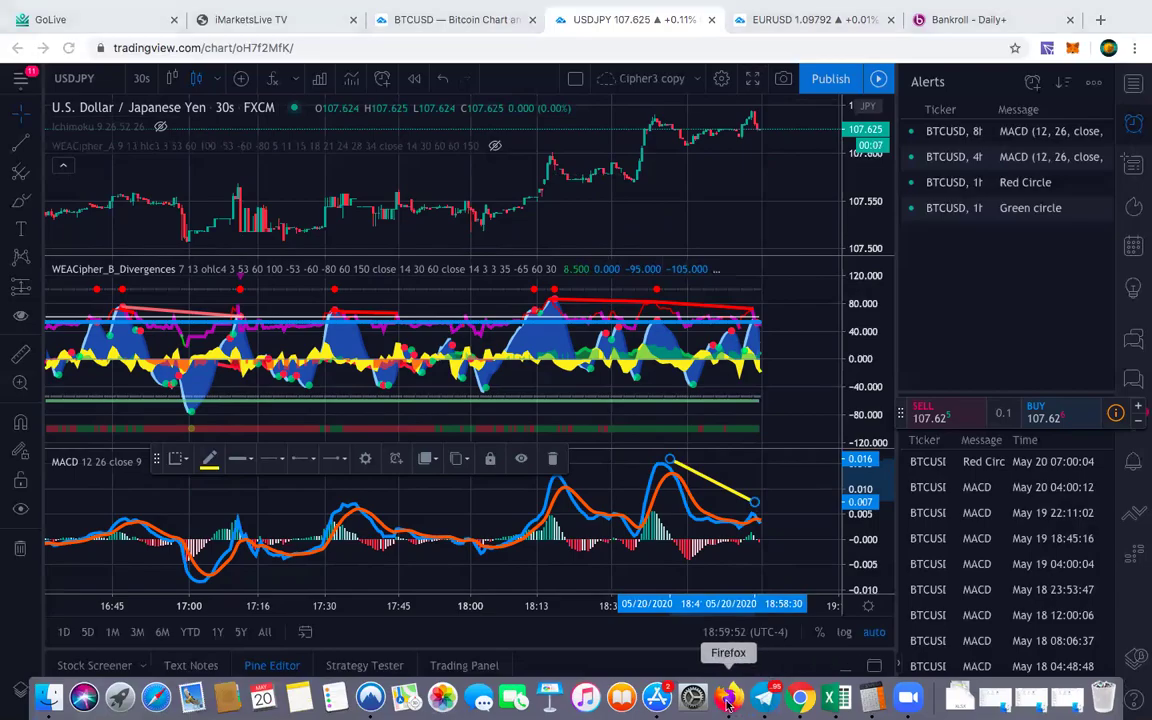
click(728, 697)
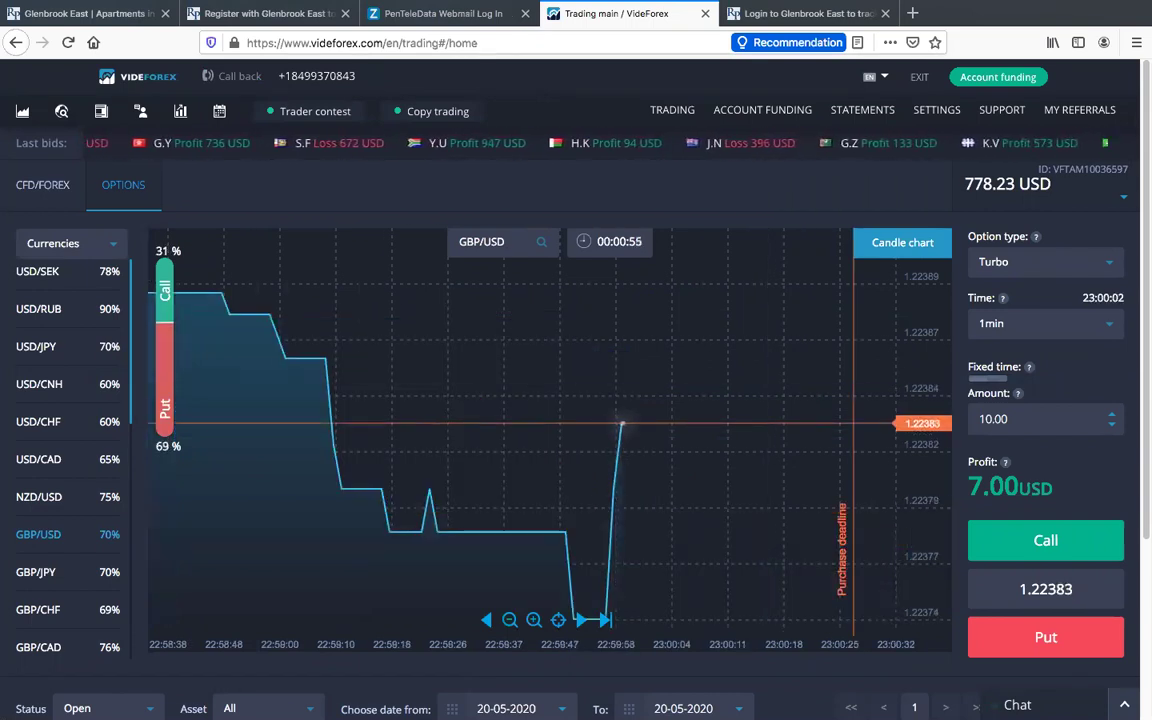
Bring back the TradingView USD/JPY chart and dismiss the interval list, keeping 30 seconds.
click(800, 697)
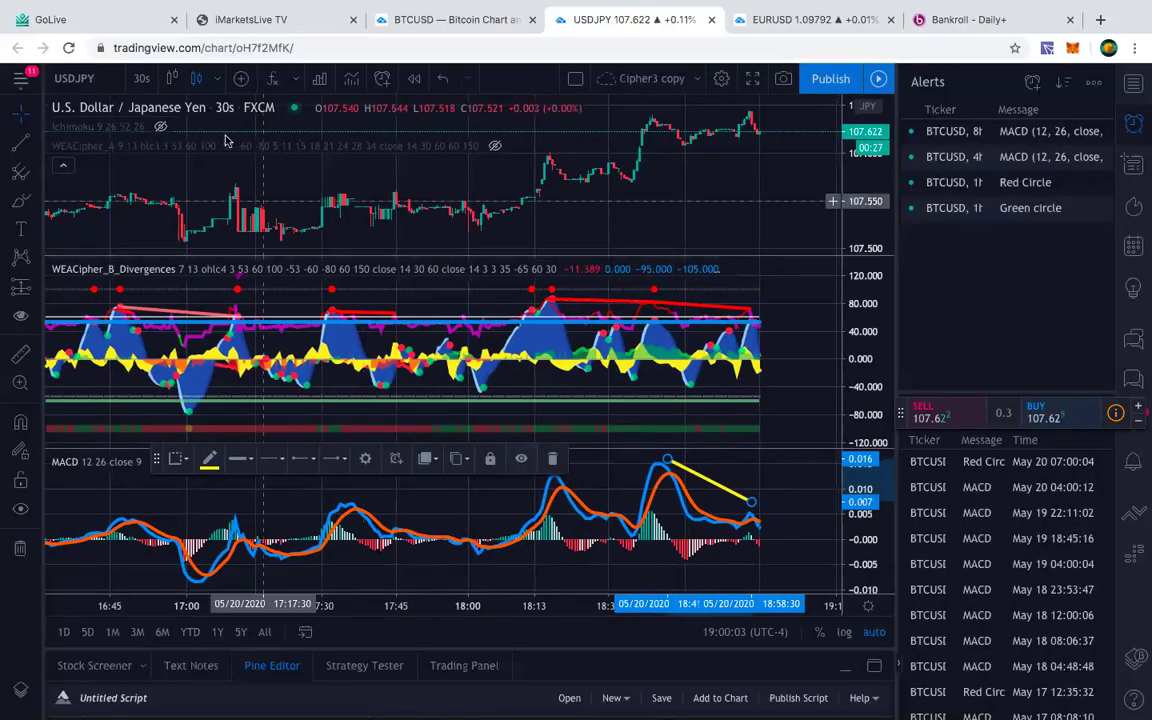
click(143, 80)
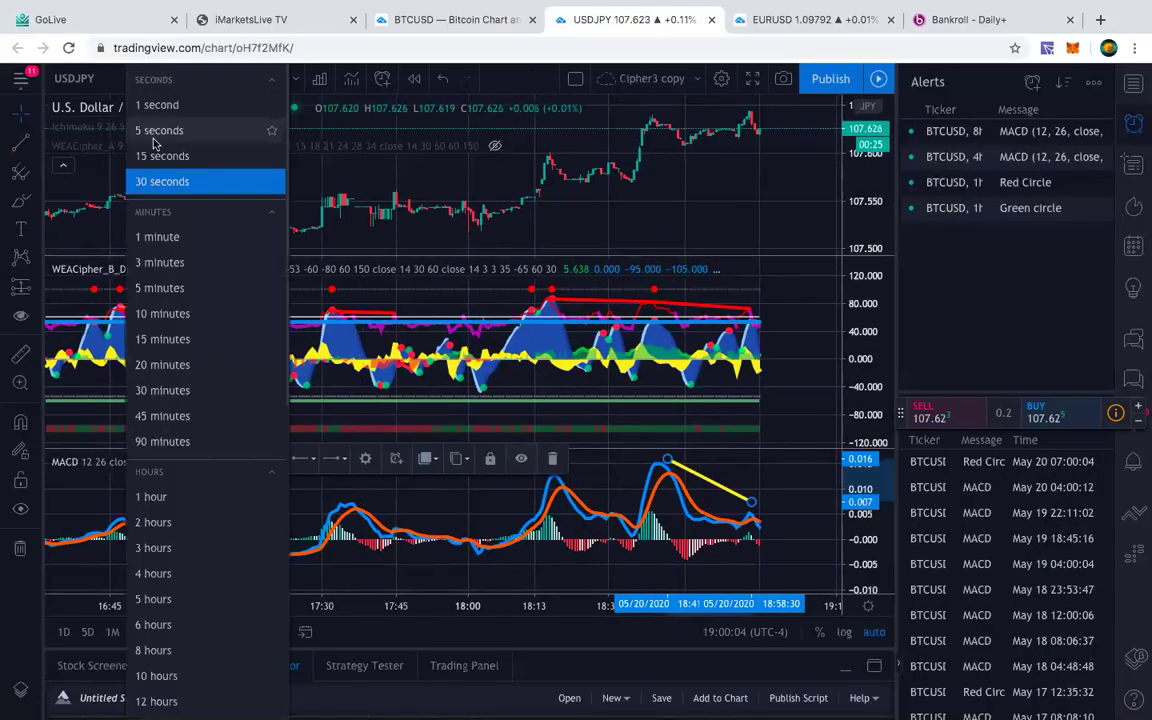
click(681, 188)
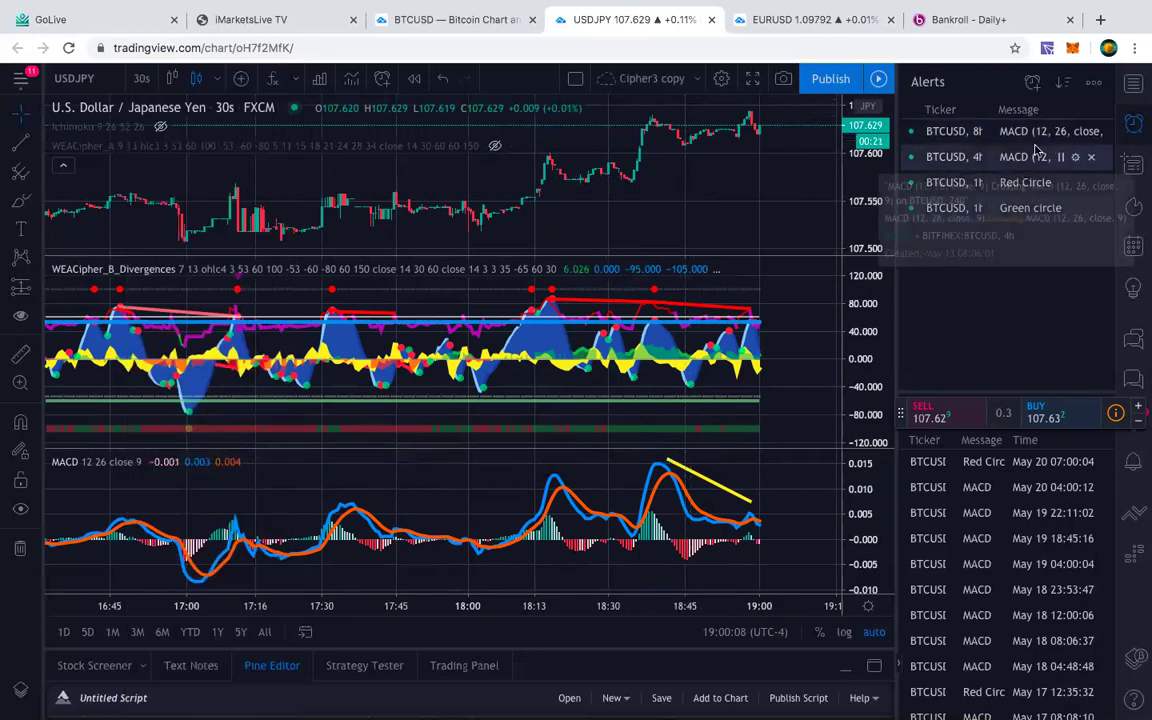